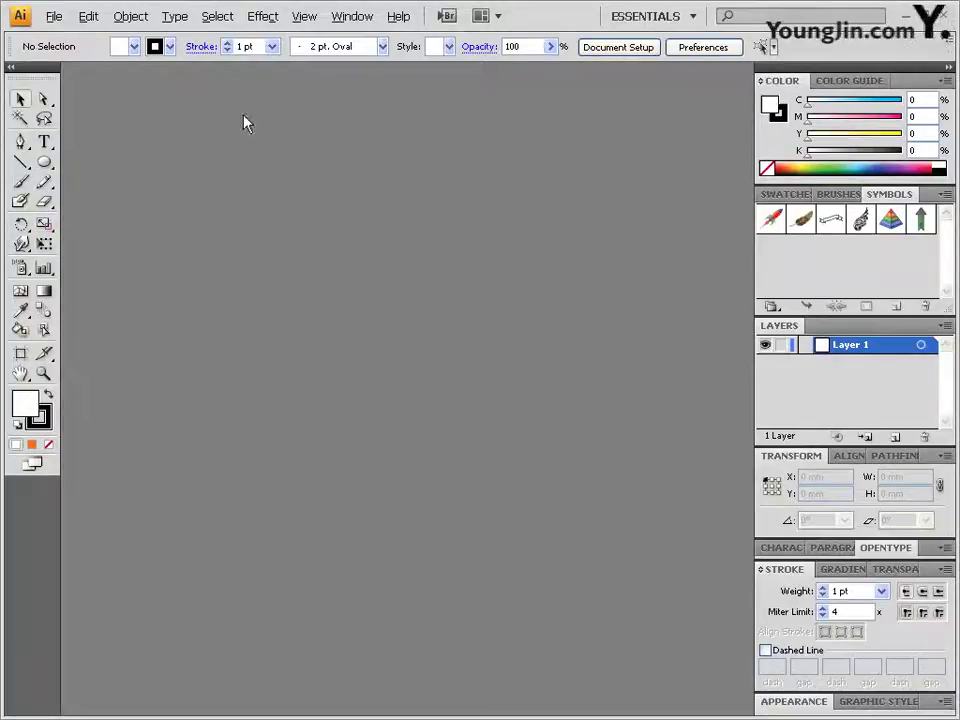
Create a new 110 × 80 mm document with one artboard, CMYK color mode and 300 ppi raster effects
left_click(52, 17)
left_click(68, 37)
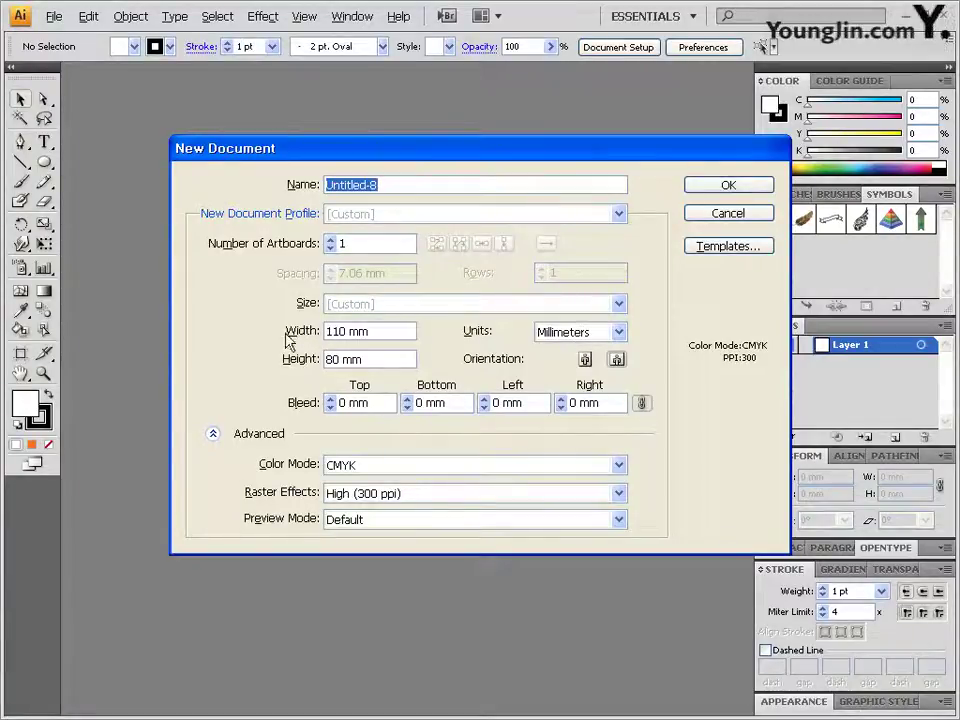
left_click(340, 331)
double_click(336, 331)
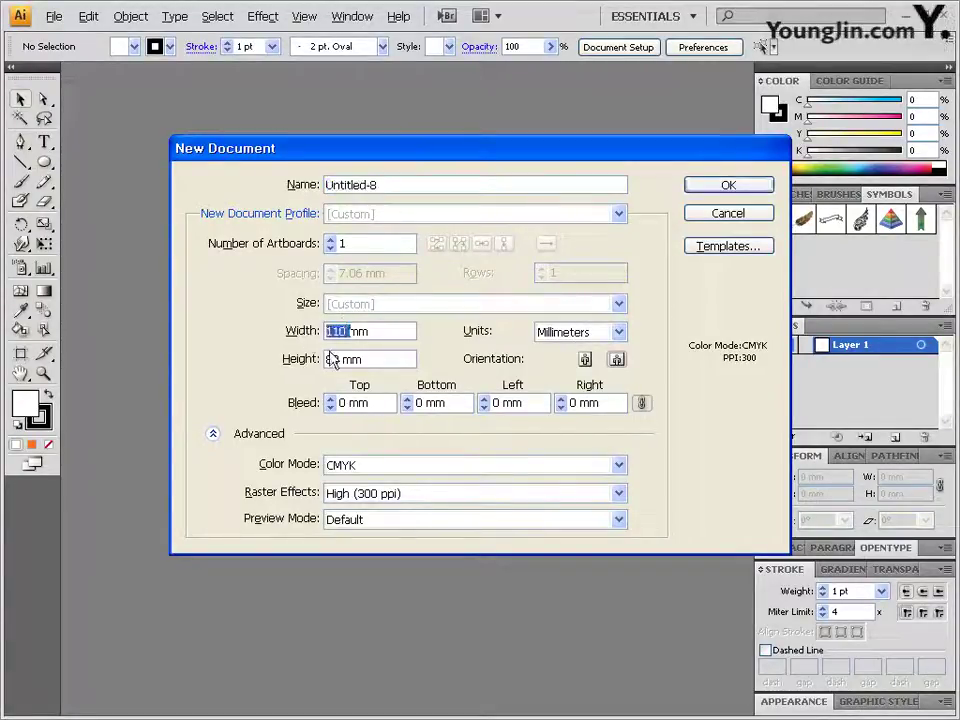
double_click(333, 359)
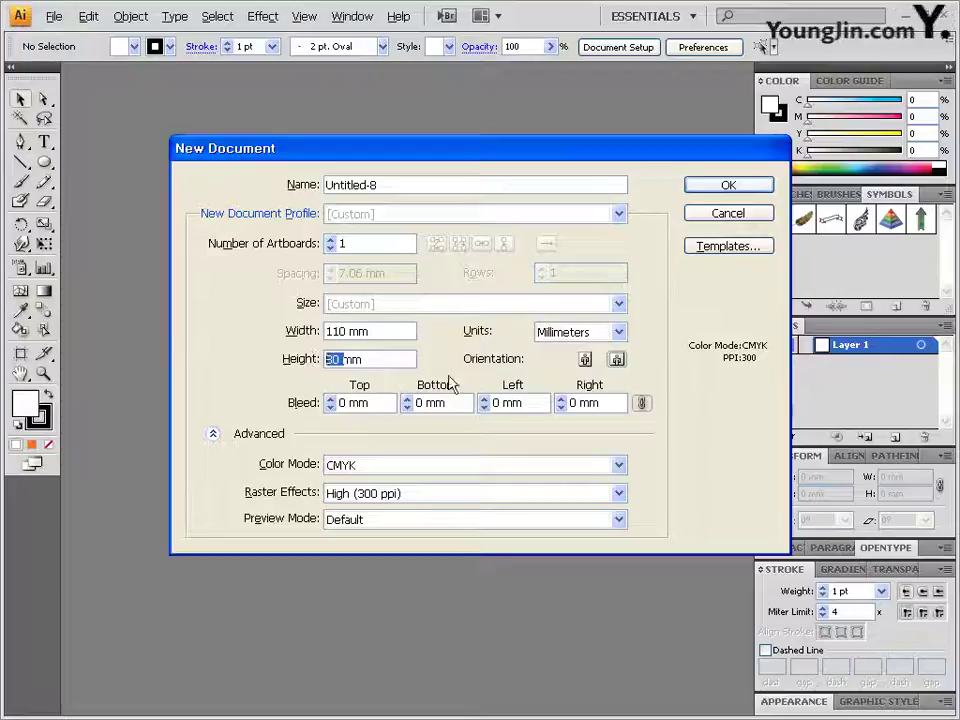
left_click(213, 434)
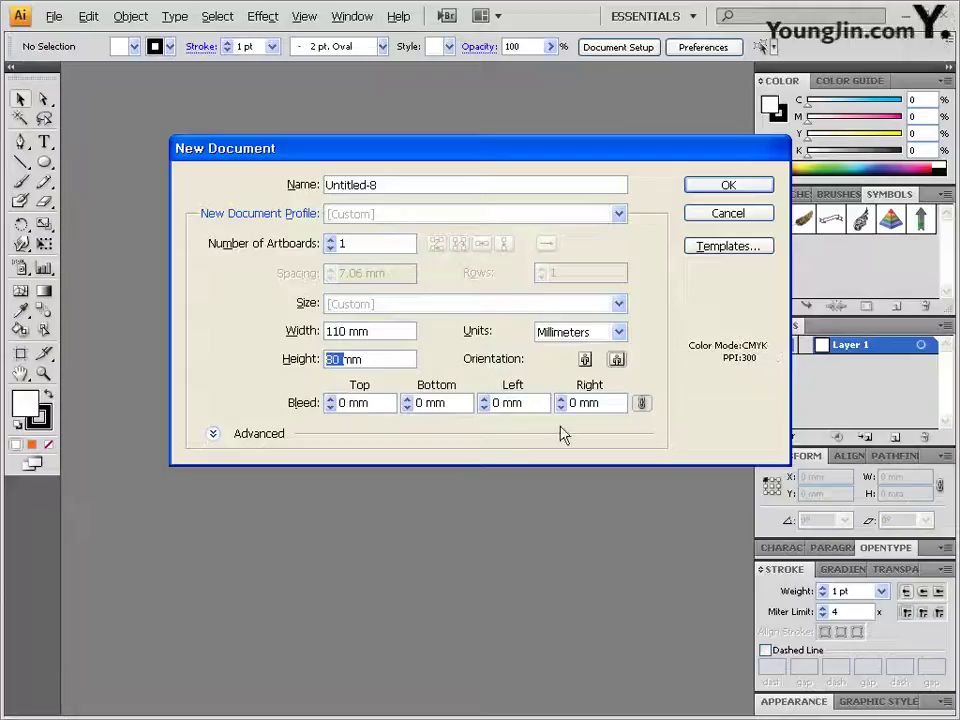
left_click(212, 436)
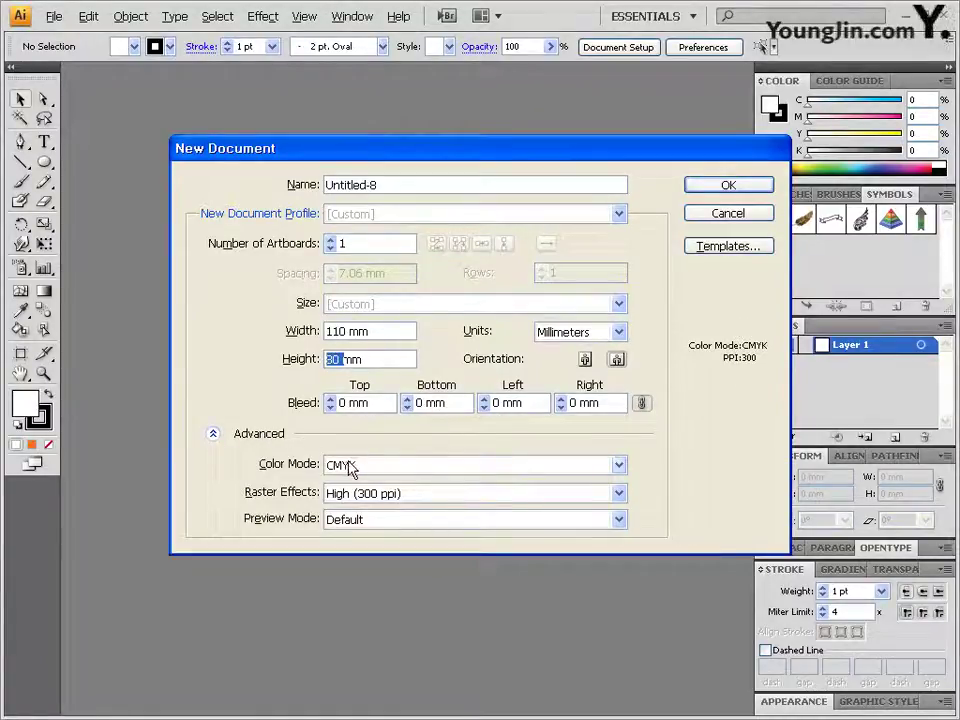
left_click(750, 187)
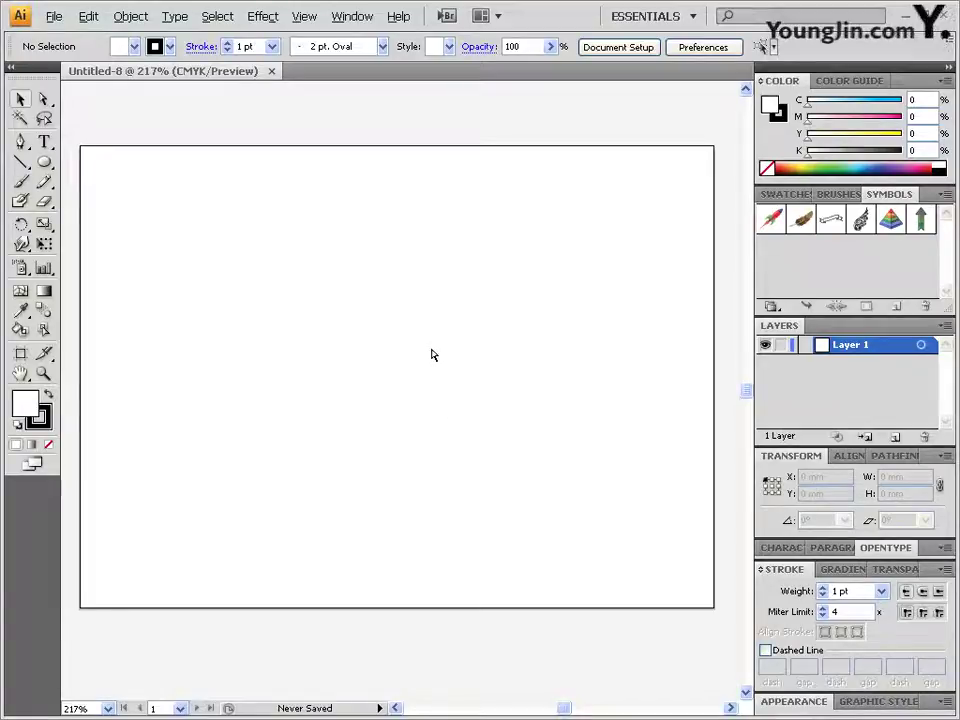
Show the rulers and move the ruler origin to the artboard's upper-left corner
key("ctrl+r")
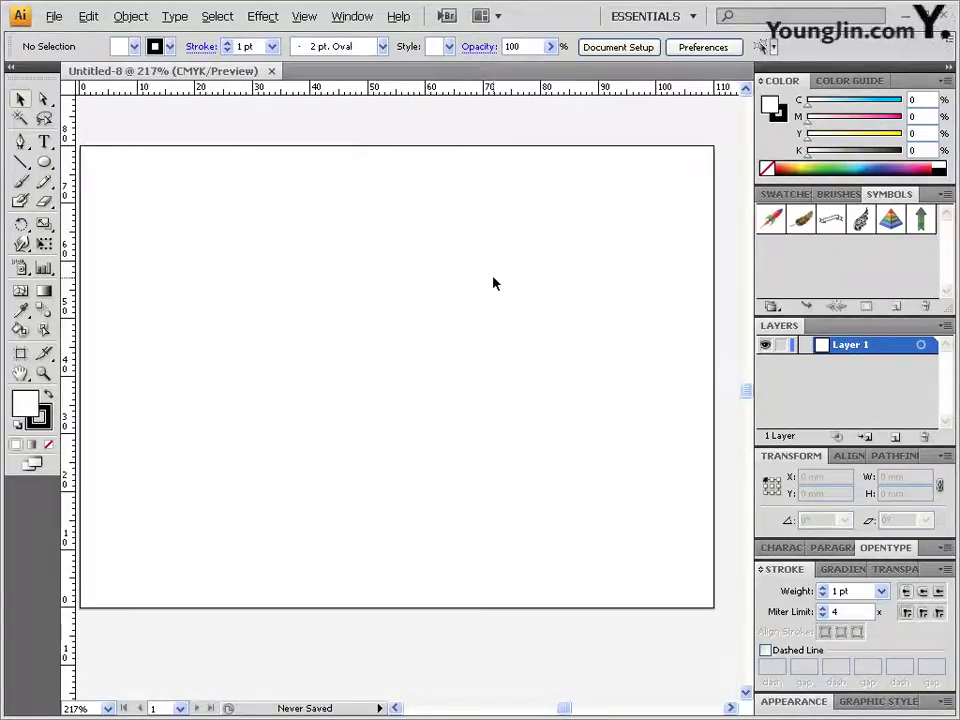
key("ctrl+0")
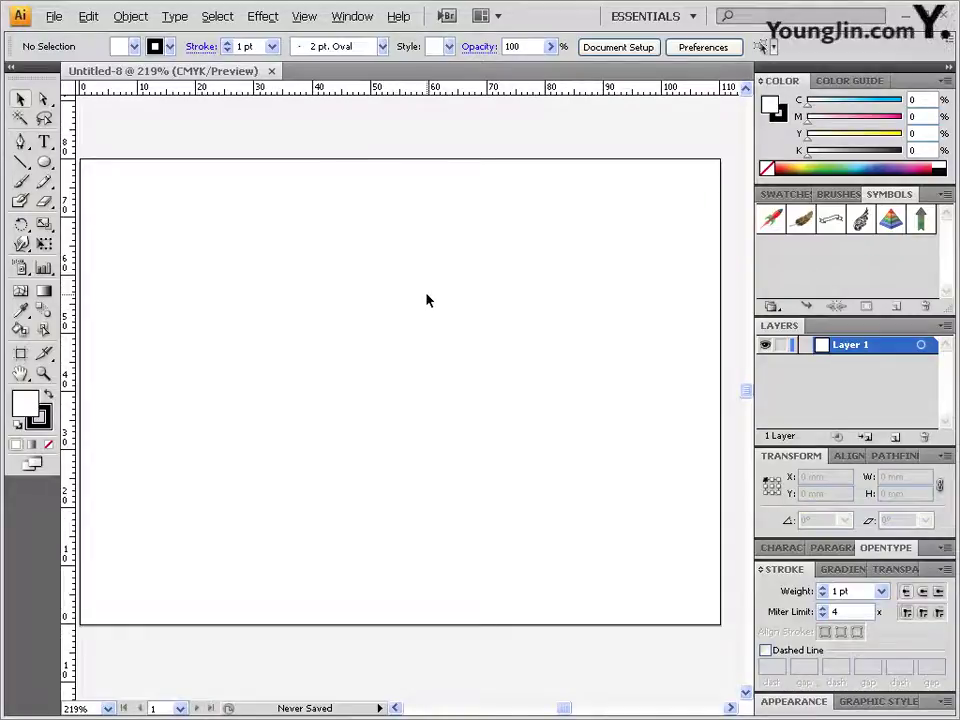
key("space")
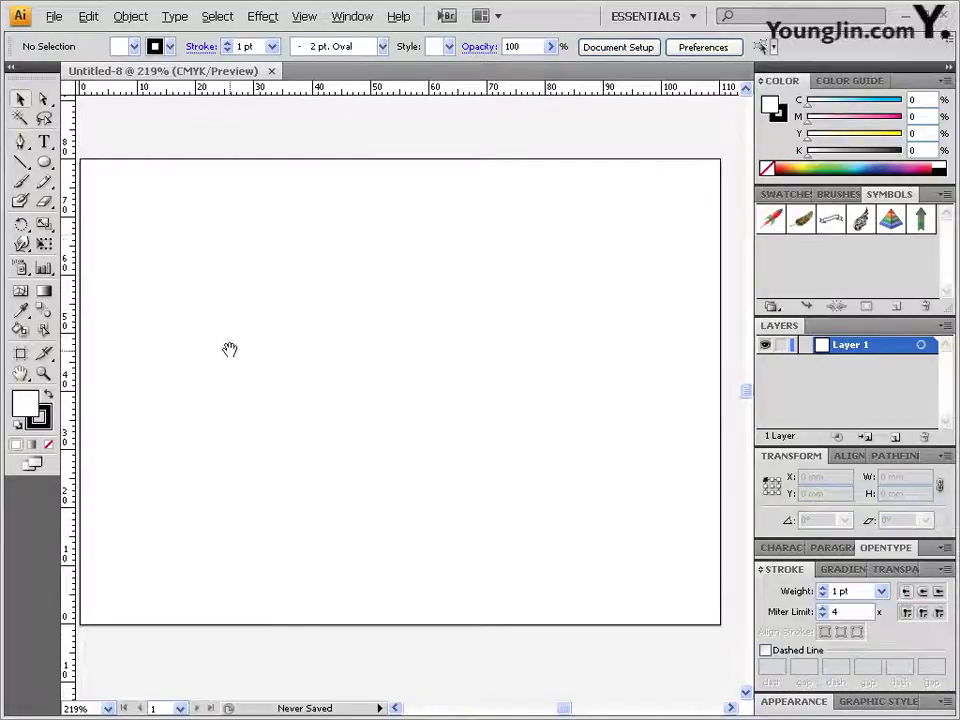
left_click_drag(229, 349, 290, 324)
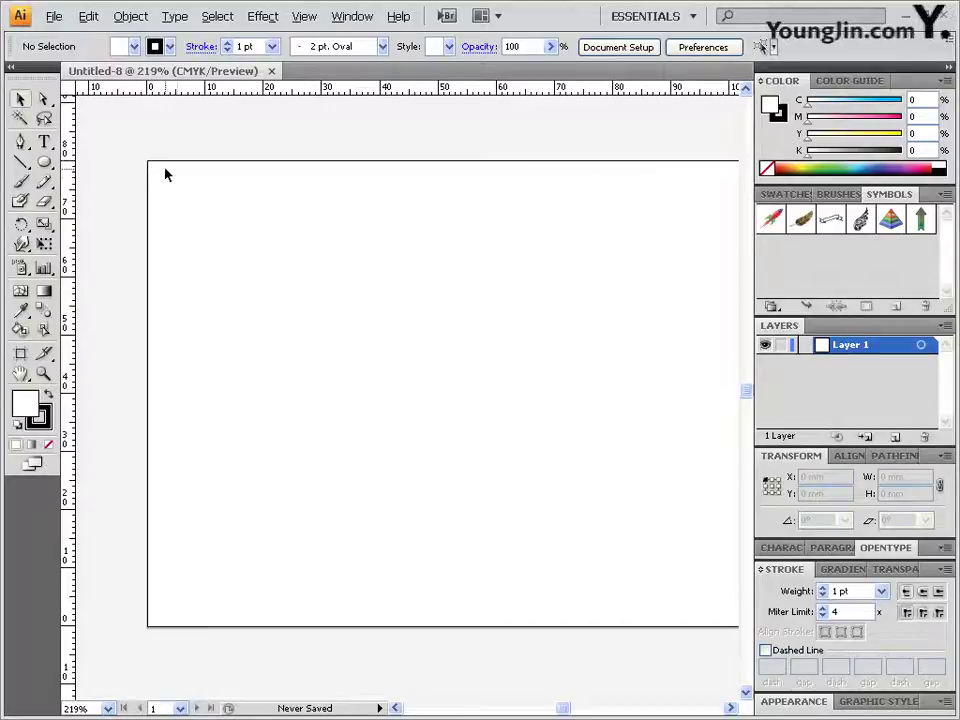
left_click_drag(68, 88, 147, 161)
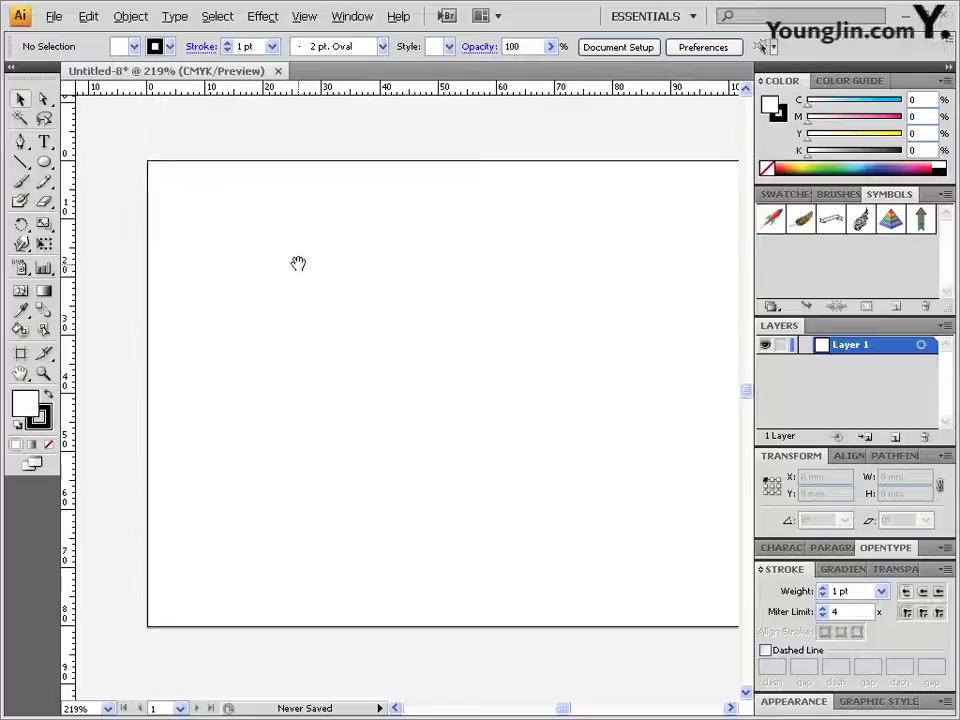
left_click_drag(415, 284, 362, 259)
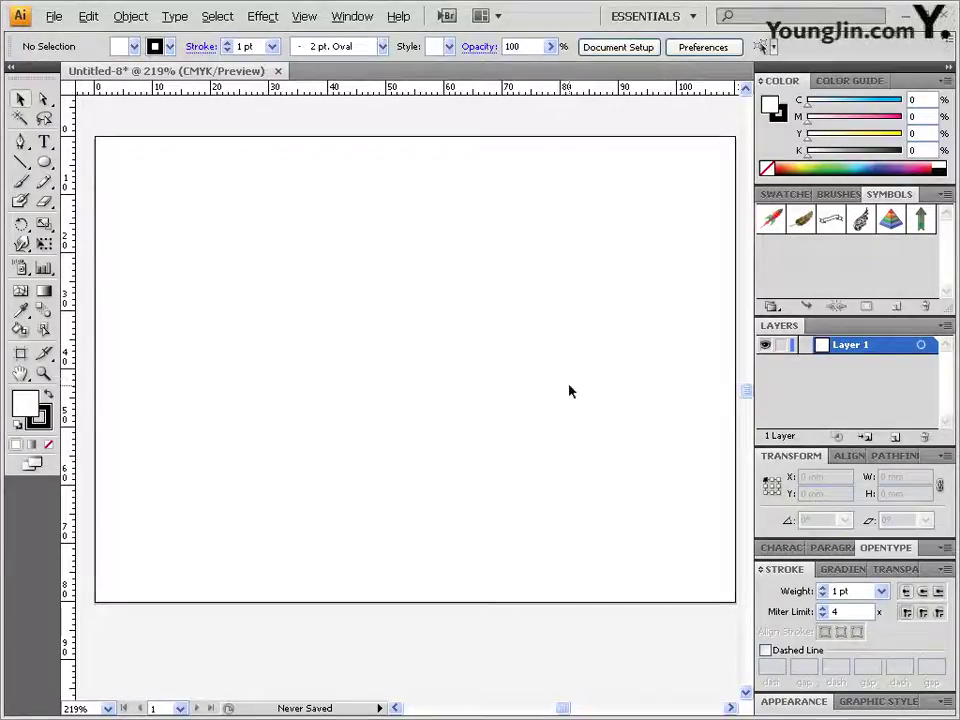
Add horizontal guides 42 and 75 mm below the artboard's top edge, and vertical guides at 12, 55 and 98 mm
left_click_drag(274, 91, 279, 386)
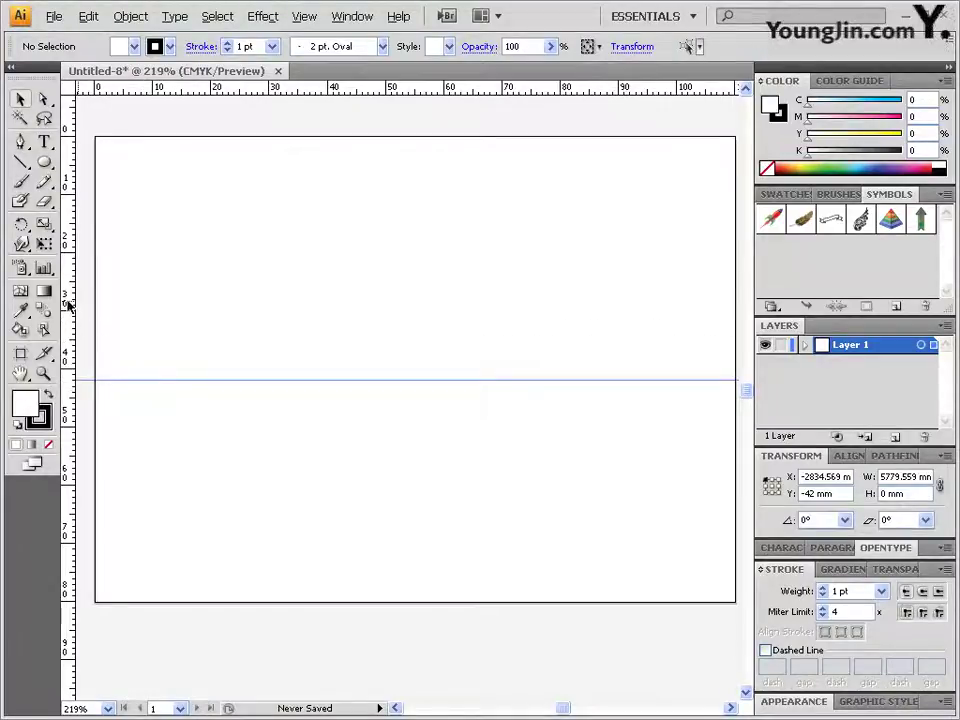
left_click_drag(66, 310, 415, 309)
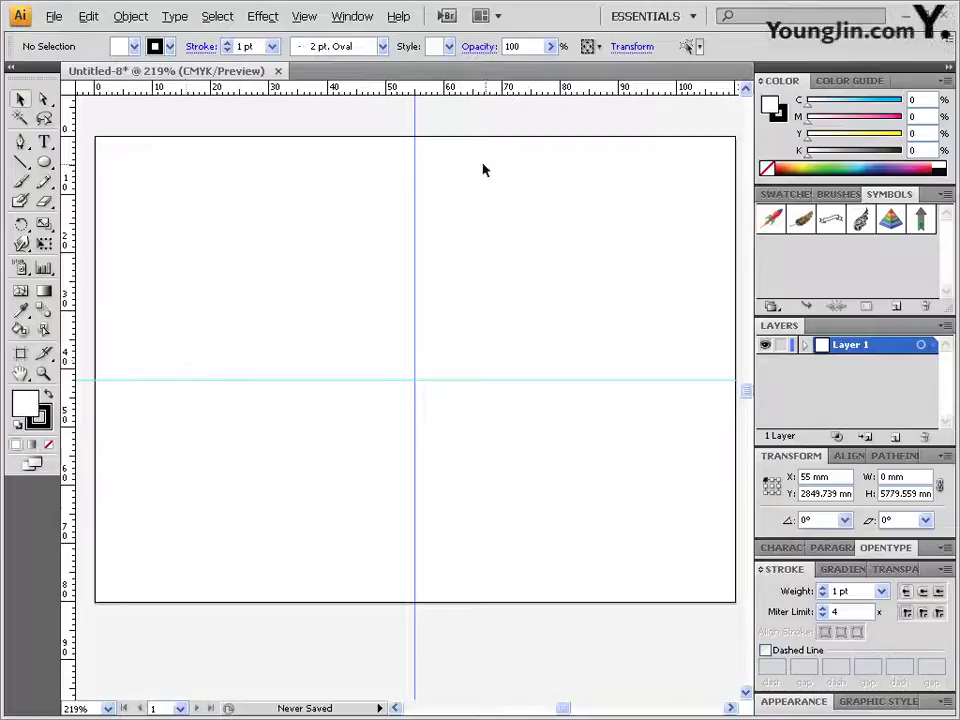
left_click_drag(410, 90, 399, 574)
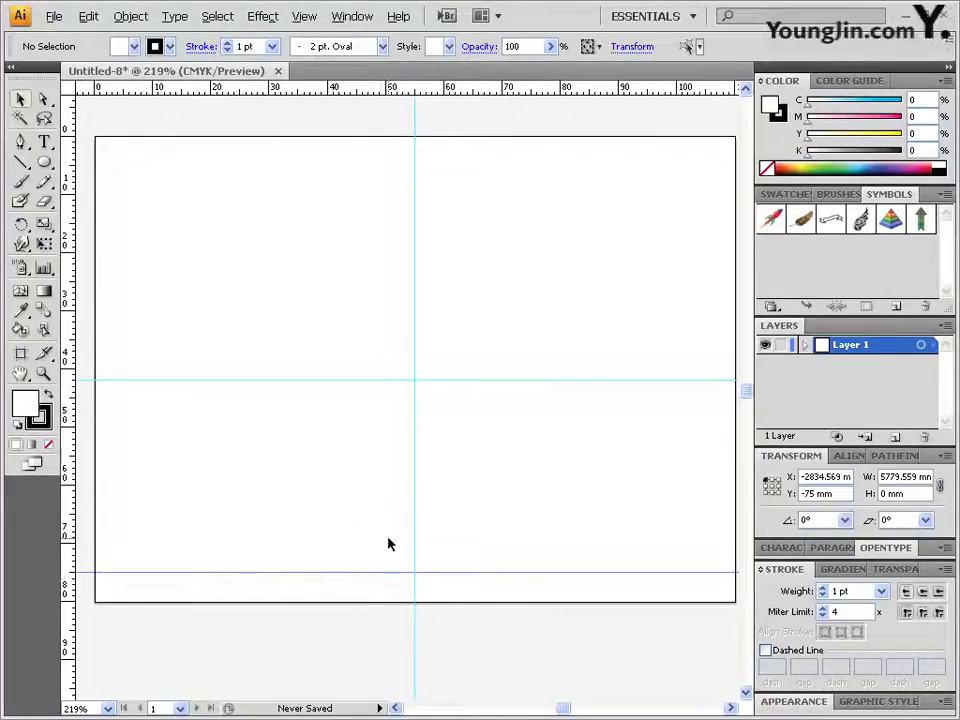
left_click_drag(71, 268, 165, 272)
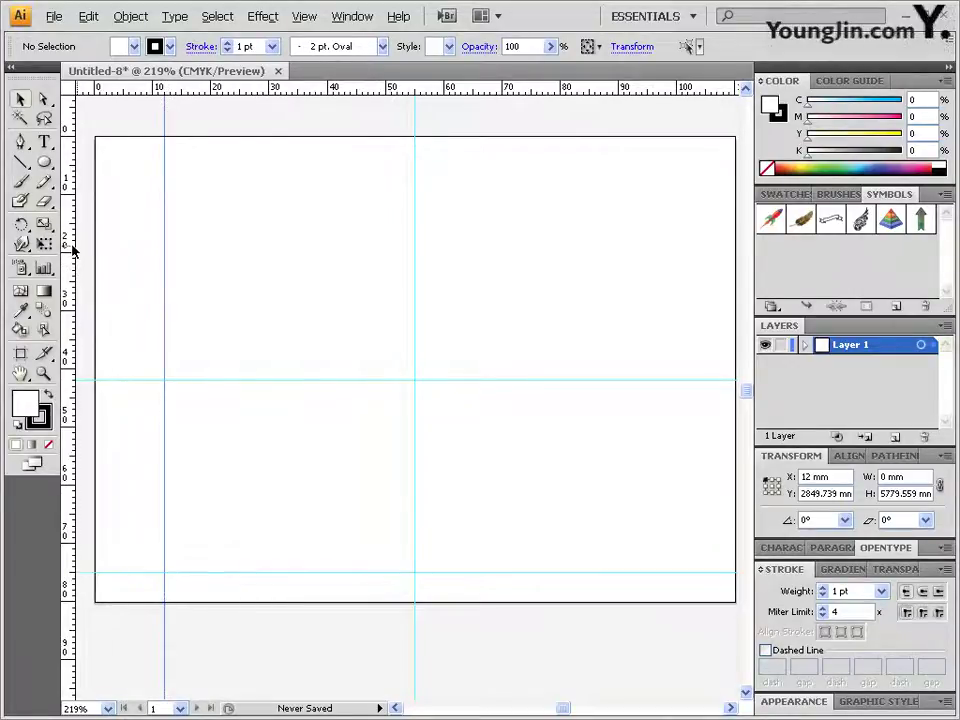
left_click_drag(72, 250, 665, 254)
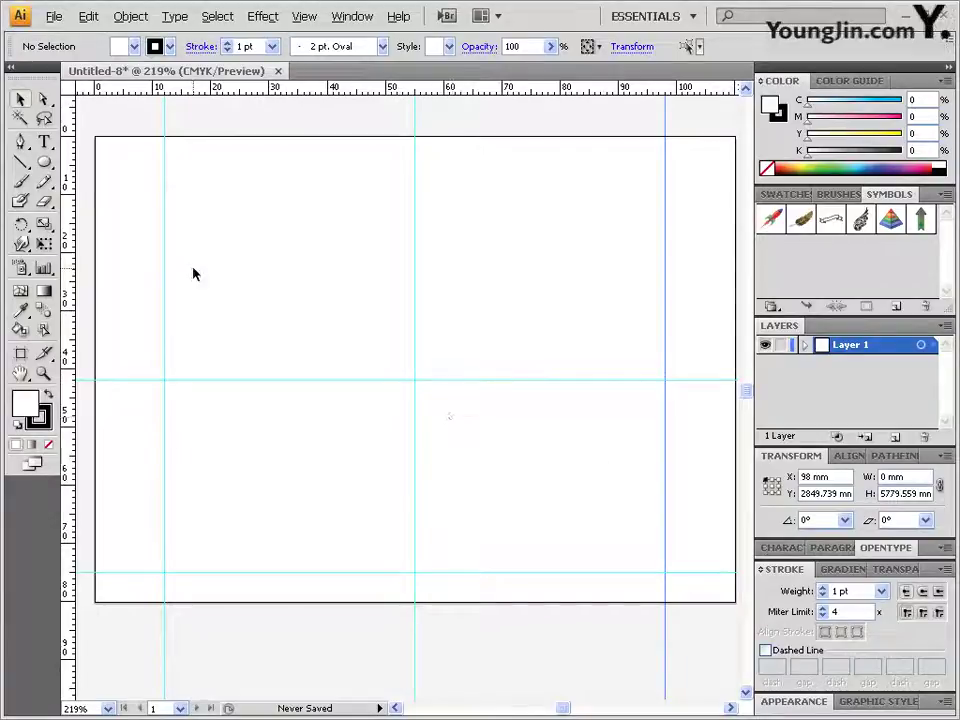
Create a 75 × 75 mm circle centered on the vertical guide at 55 mm, above the upper horizontal guide
left_click(44, 162)
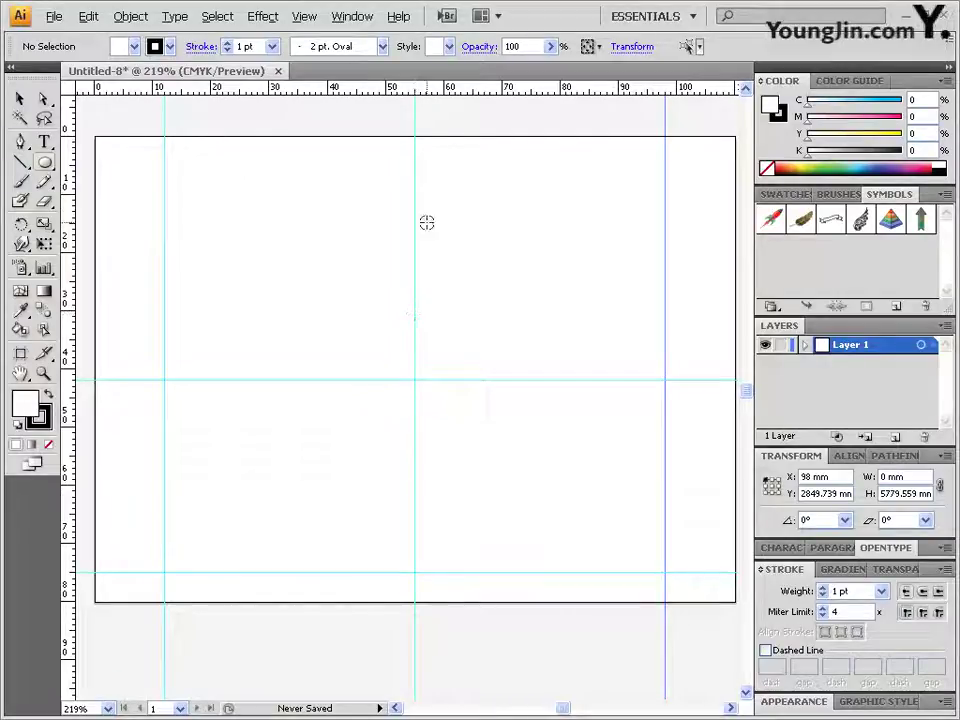
left_click(413, 320)
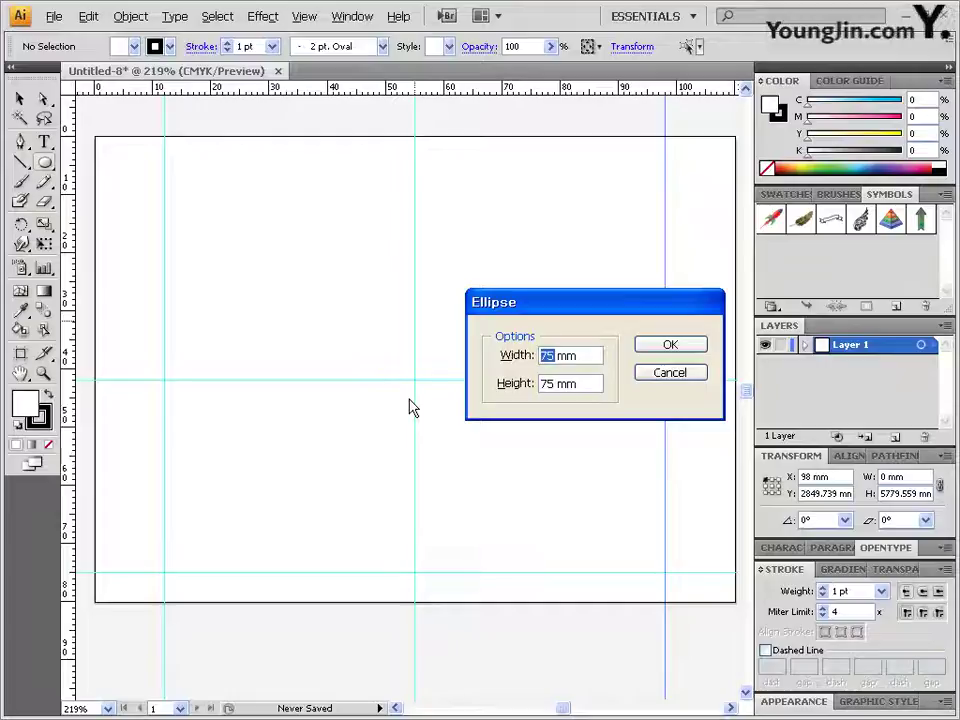
key("Tab")
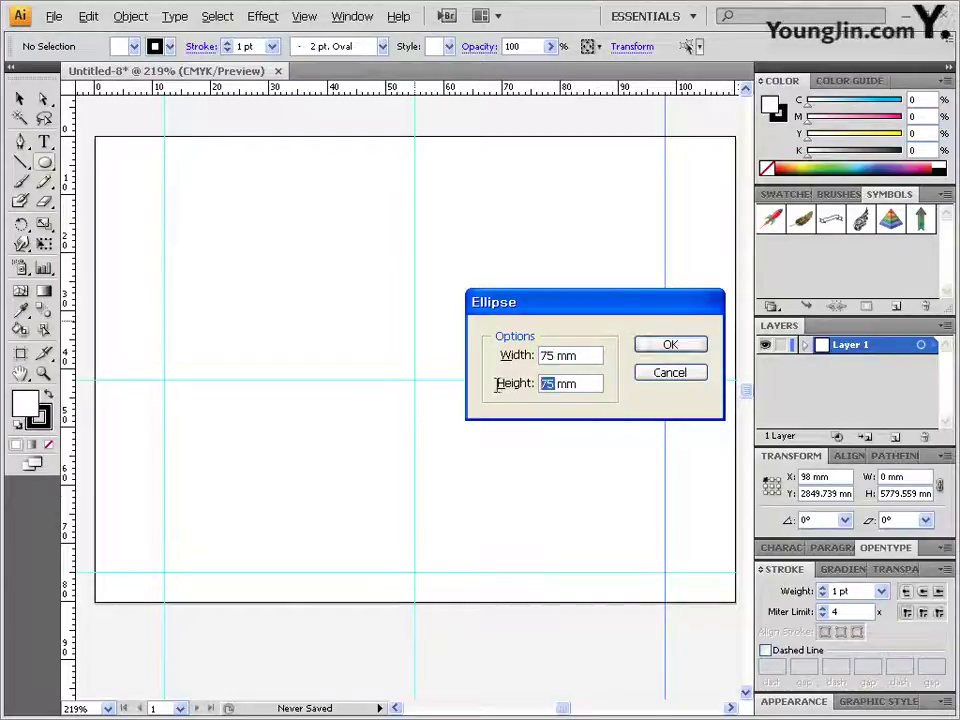
left_click(670, 346)
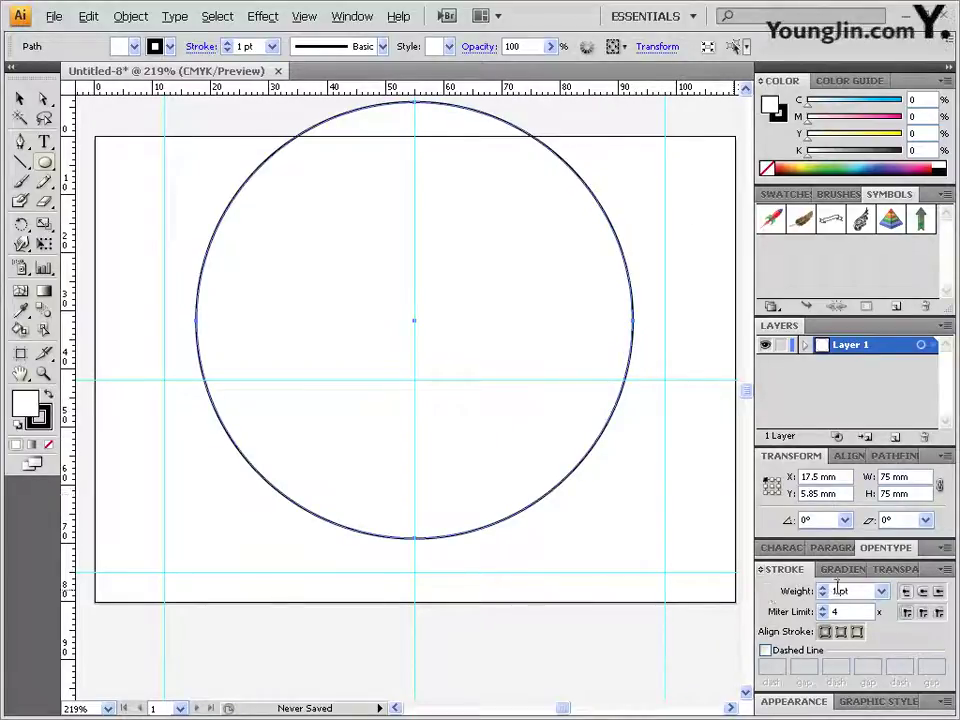
Give the circle a 40 pt stroke and nudge it up until its lower outer edge meets the 75 mm guide
type("40")
key("Return")
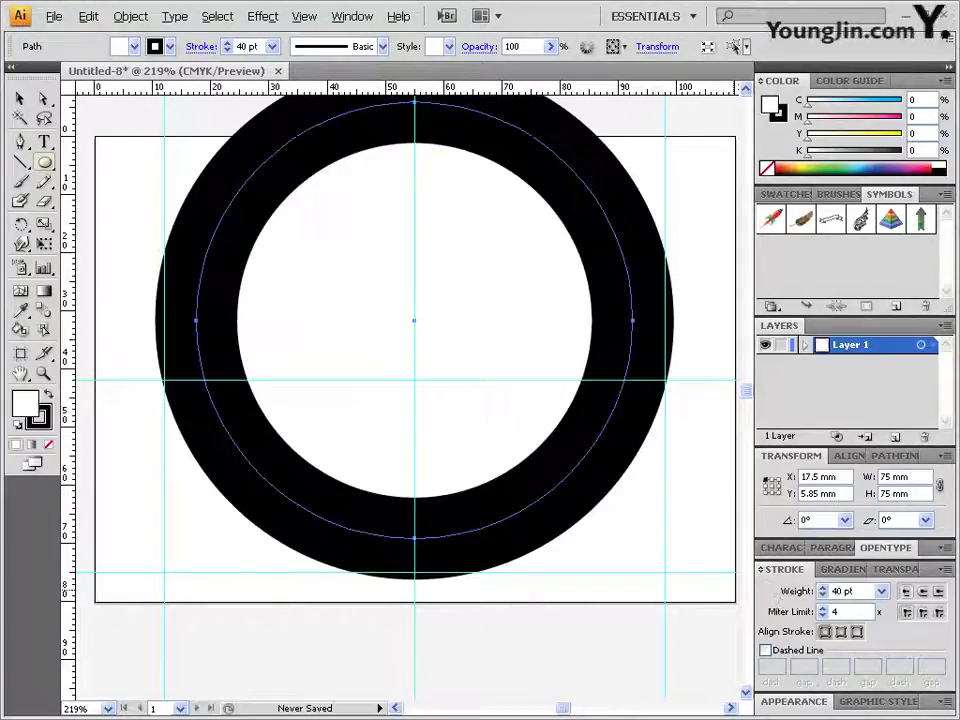
left_click(22, 103)
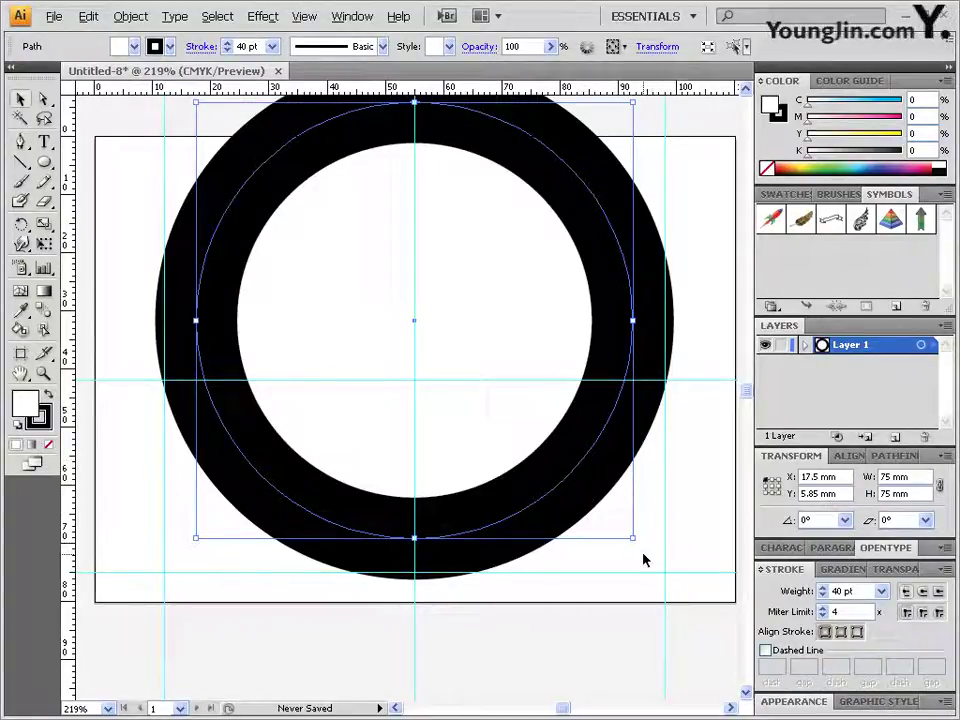
key("Up")
key("Up")
key("Up")
key("Up")
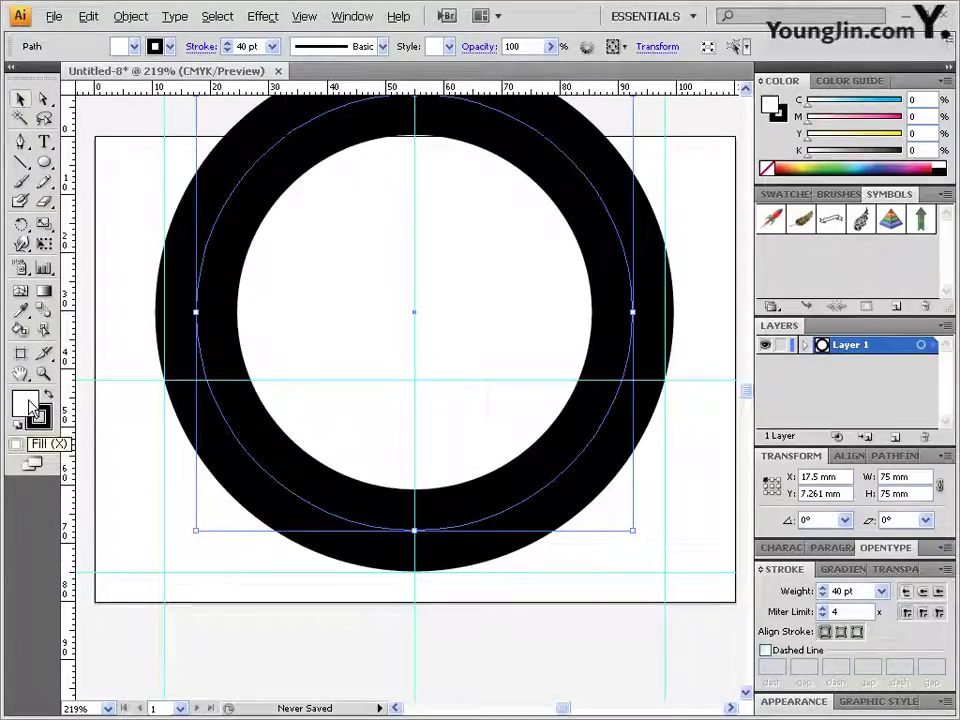
Remove the circle's fill and convert its thick stroke into a filled ring with Outline Stroke
left_click(48, 444)
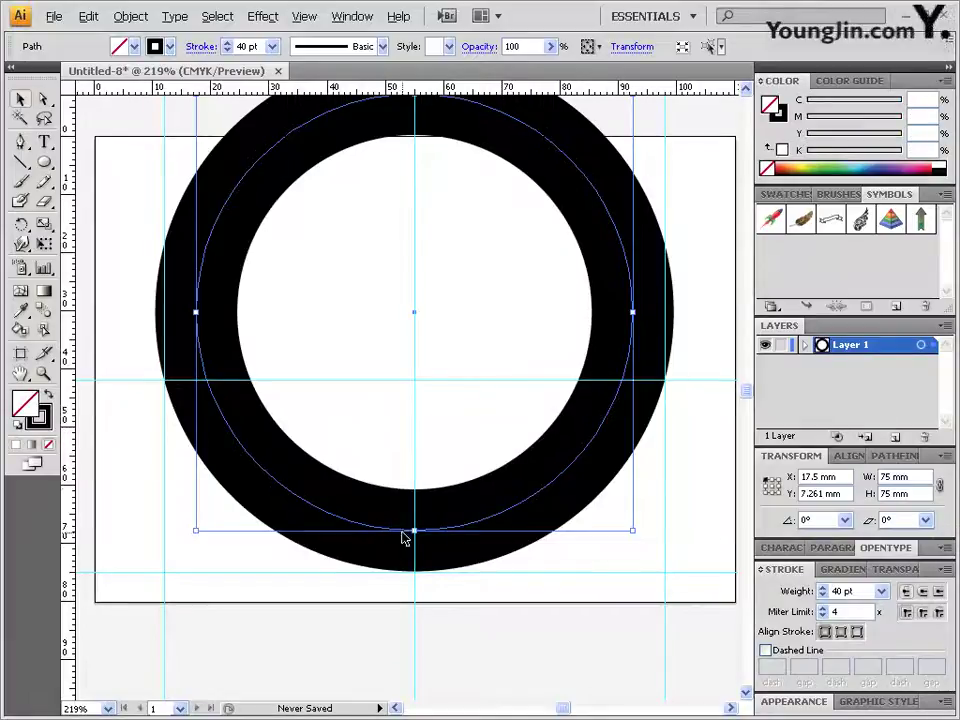
left_click(134, 20)
mouse_move(264, 325)
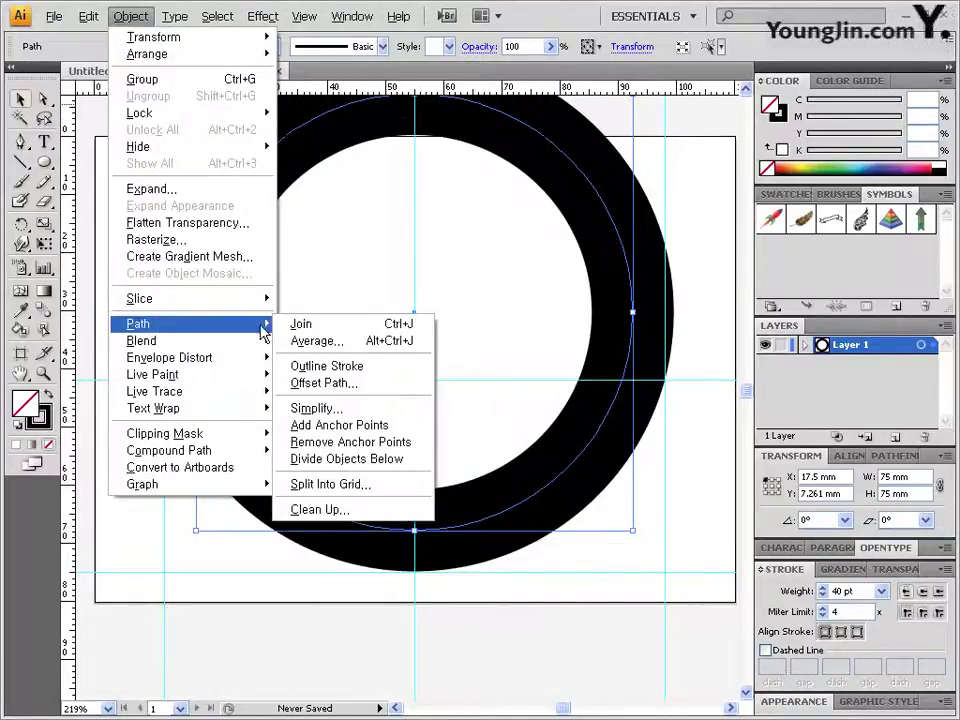
left_click(372, 376)
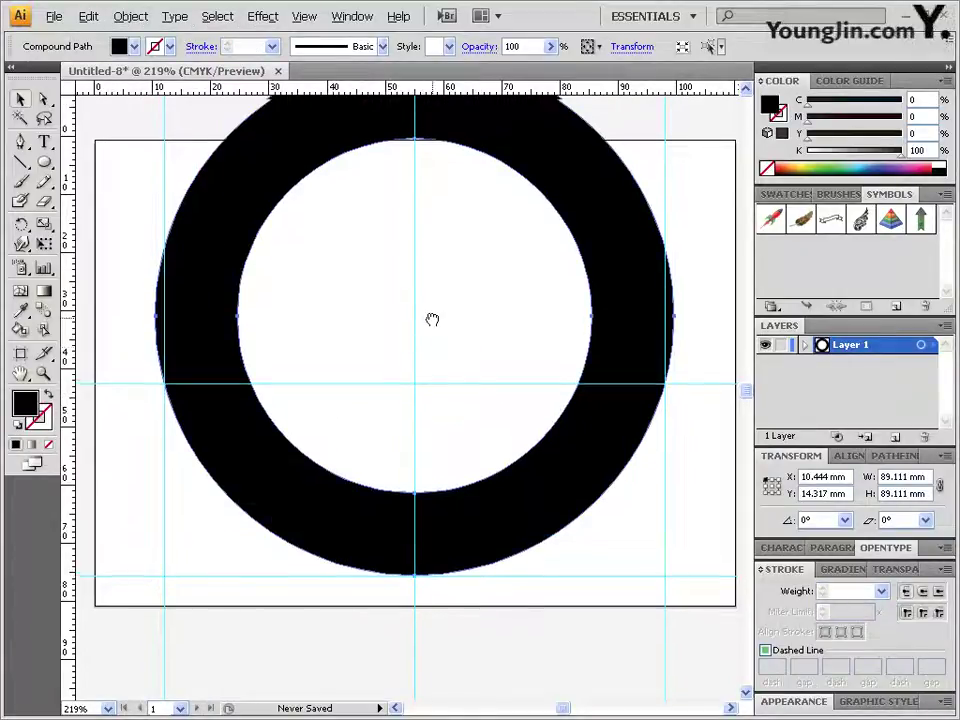
Draw a rectangle about 107 × 61 mm covering the ring's upper part, with its lower edge on the 42 mm guide
left_click_drag(223, 214, 223, 289)
left_click_drag(44, 162, 112, 163)
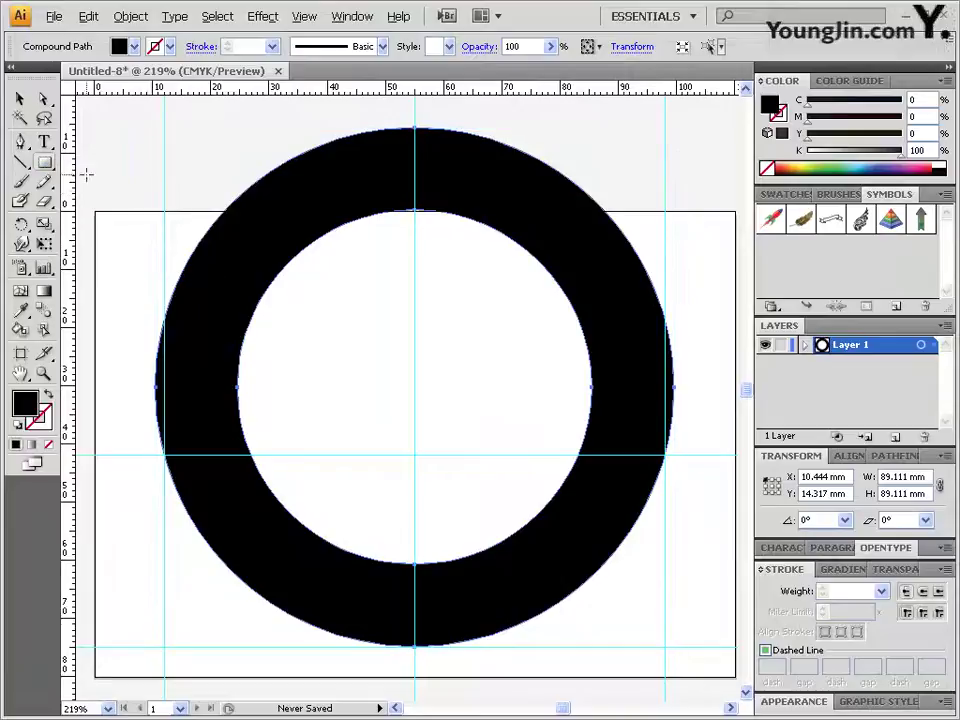
left_click_drag(100, 101, 725, 456)
key("v")
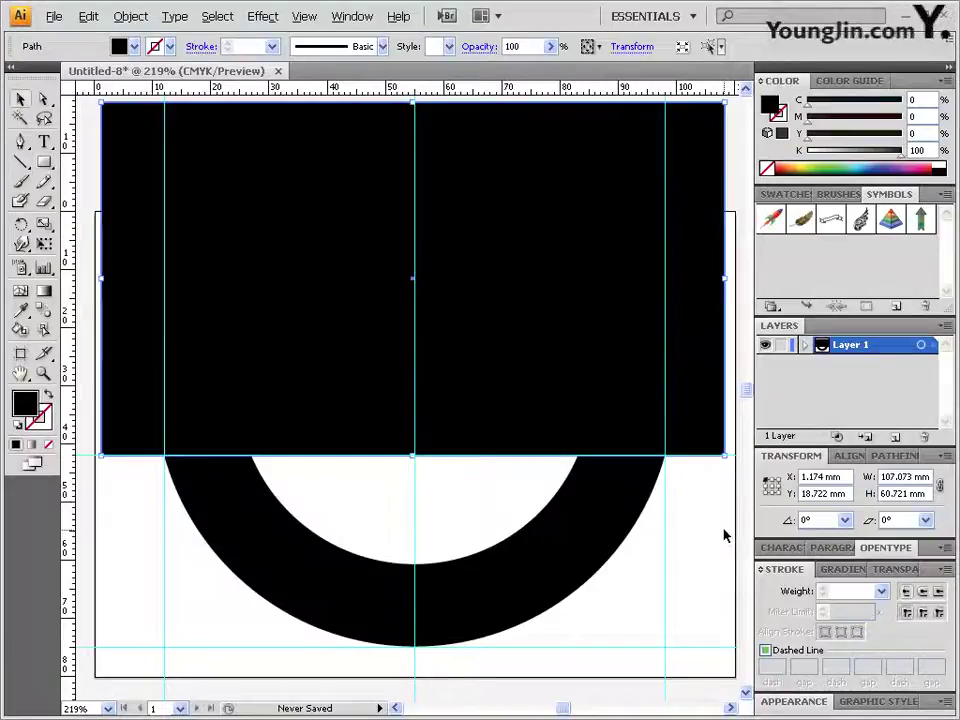
Try to subtract the rectangle from the ring with the Pathfinder's Minus Front, selecting both shapes together
left_click_drag(706, 516, 480, 380)
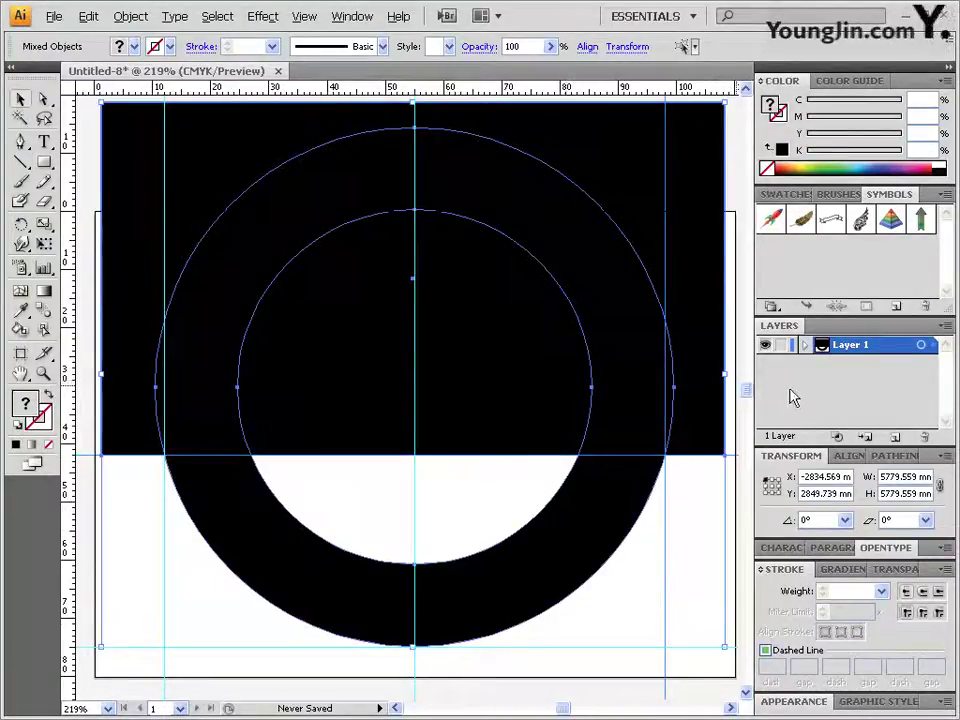
left_click(880, 455)
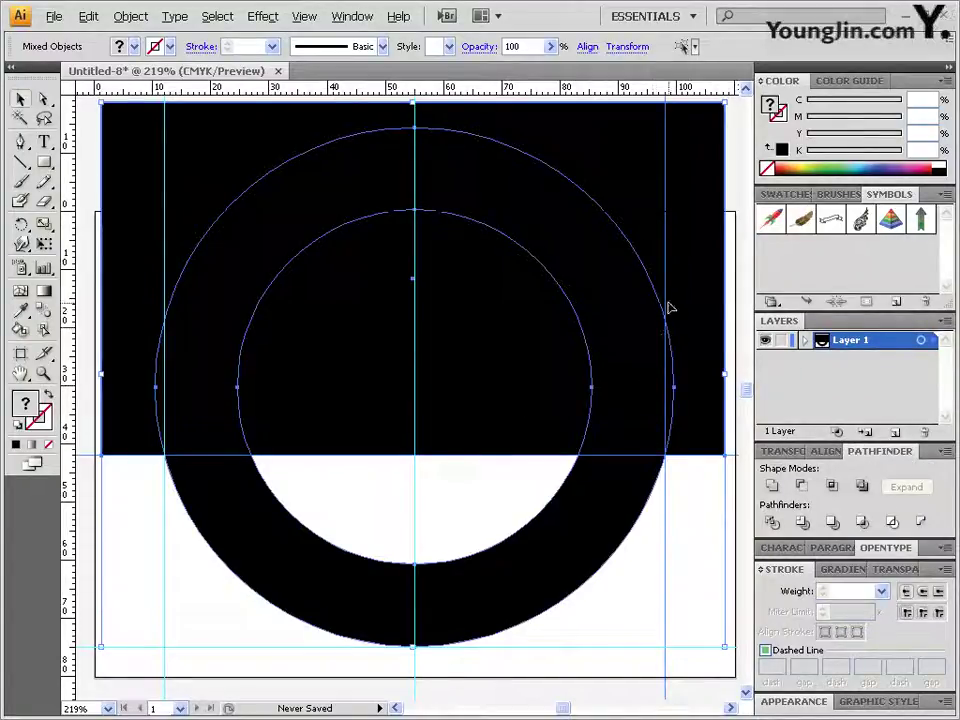
left_click(802, 487)
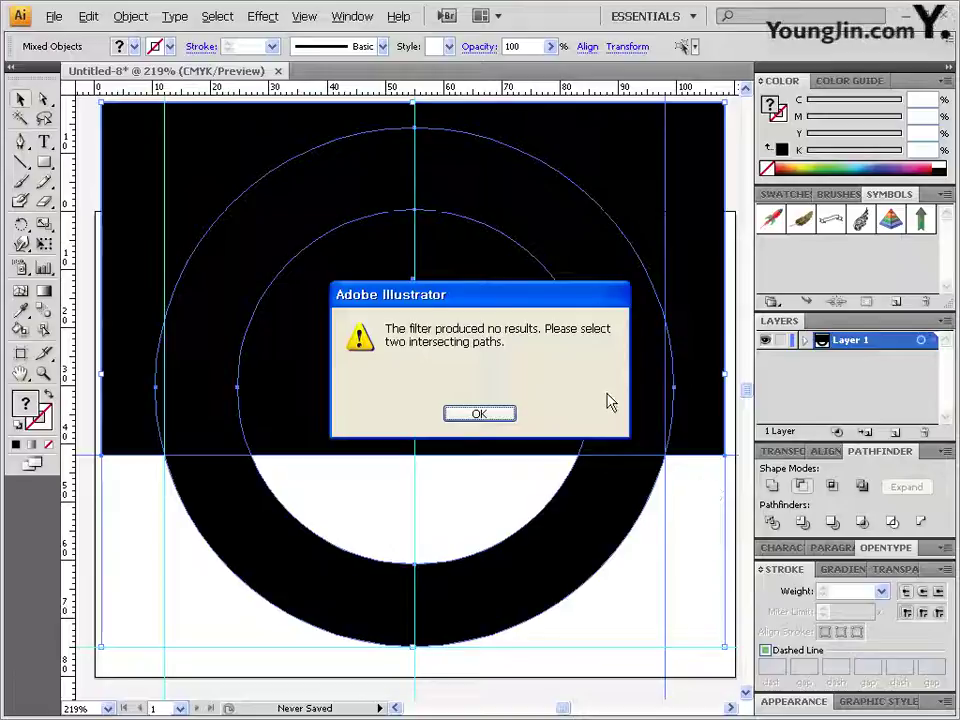
left_click(506, 413)
left_click(690, 531)
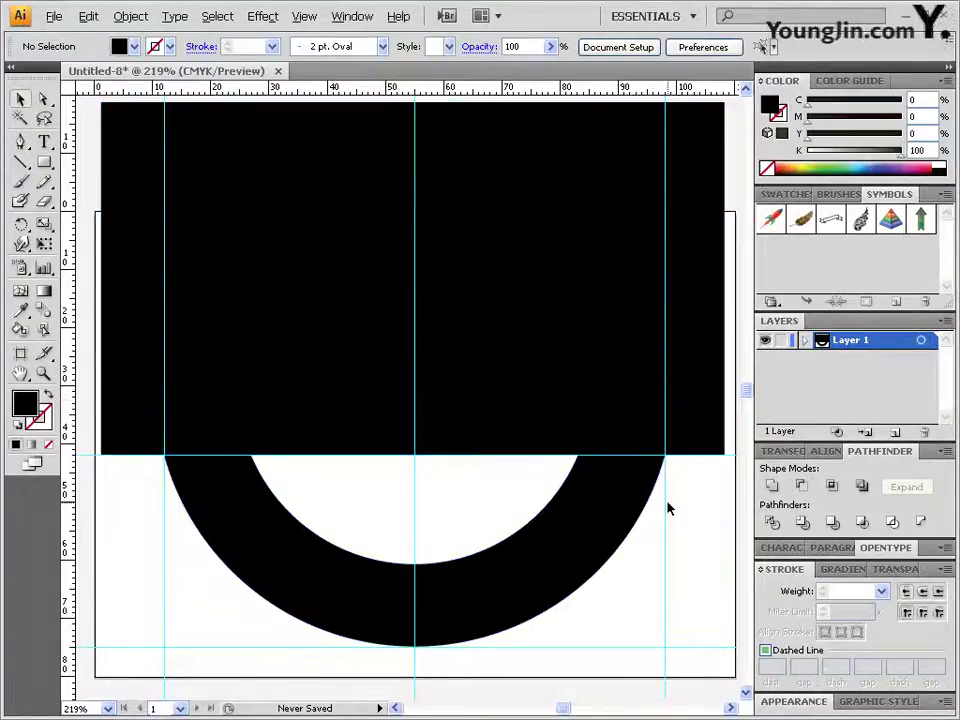
left_click_drag(700, 558, 150, 336)
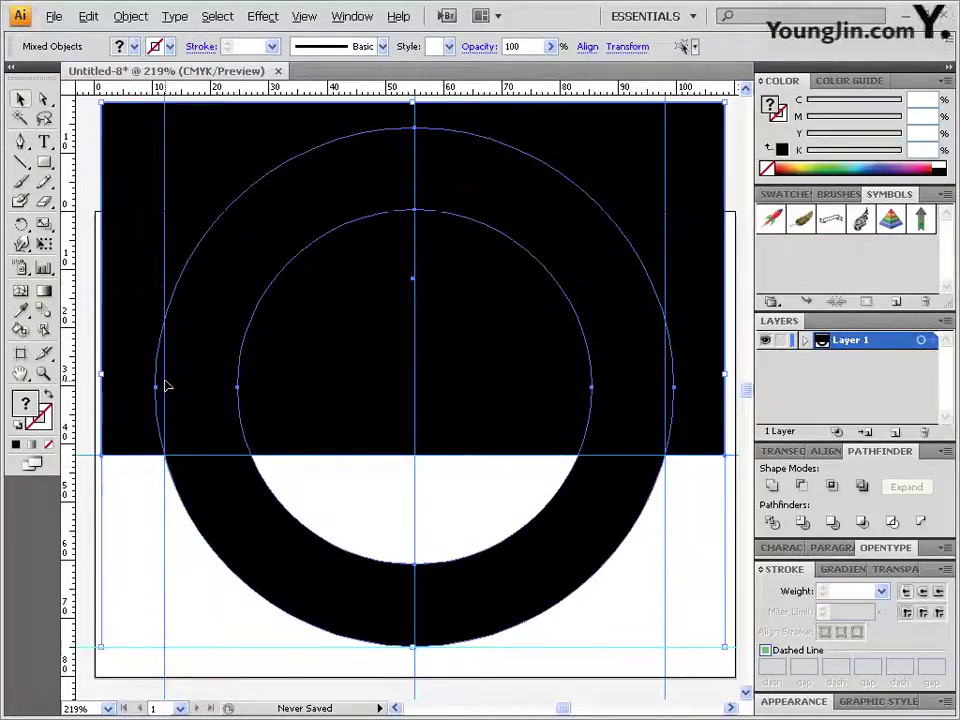
left_click(688, 487)
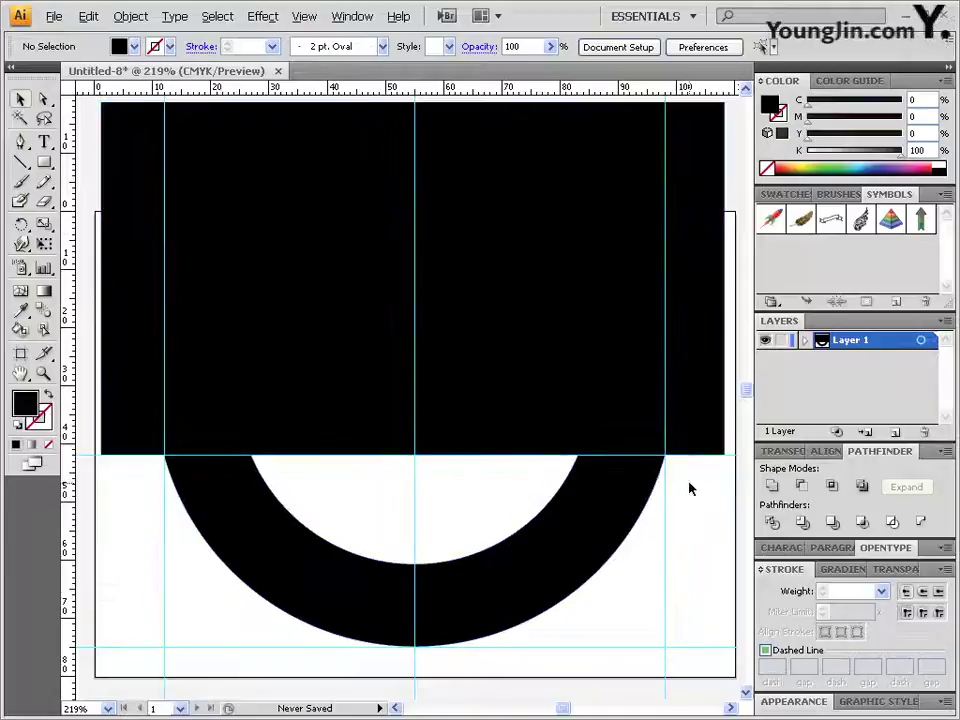
Lock the guides, and subtract the covering rectangle from the ring with the Pathfinder's Minus Front
left_click(303, 17)
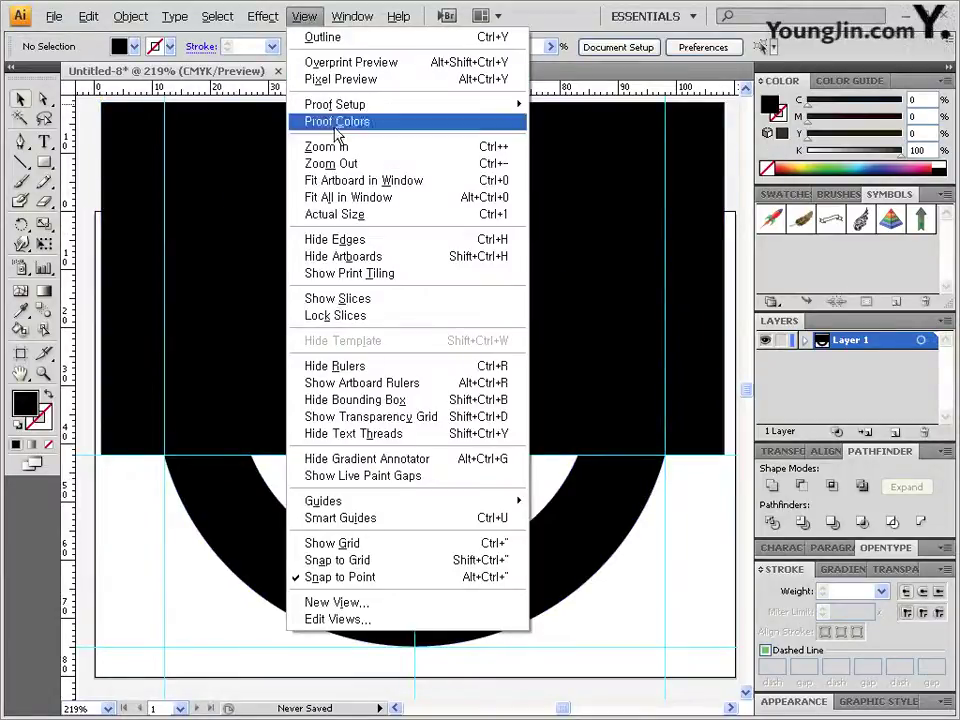
mouse_move(332, 505)
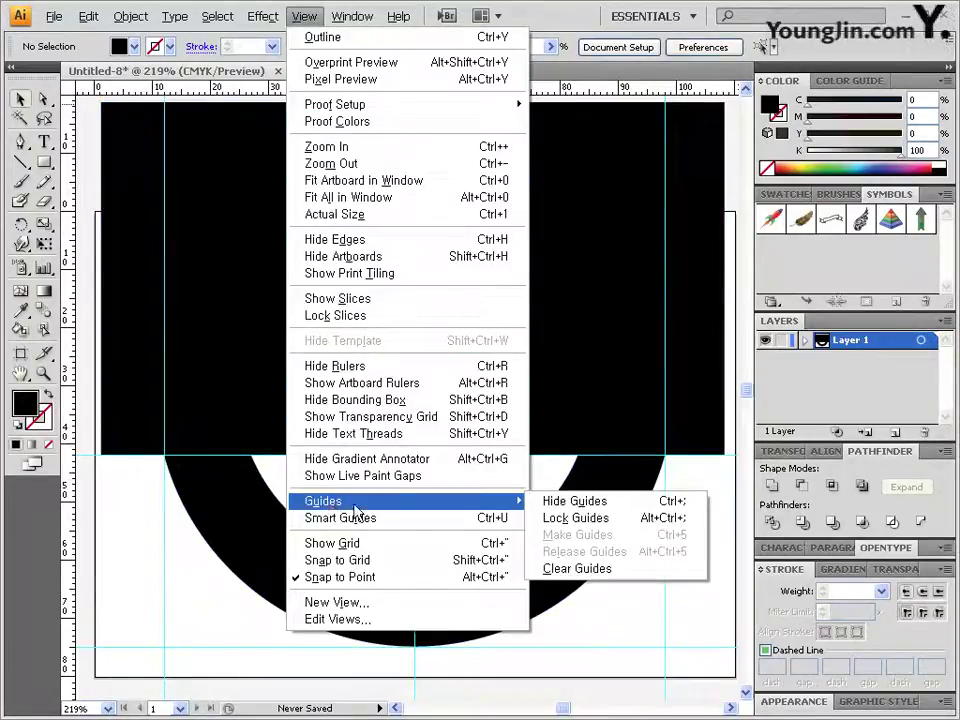
left_click(592, 527)
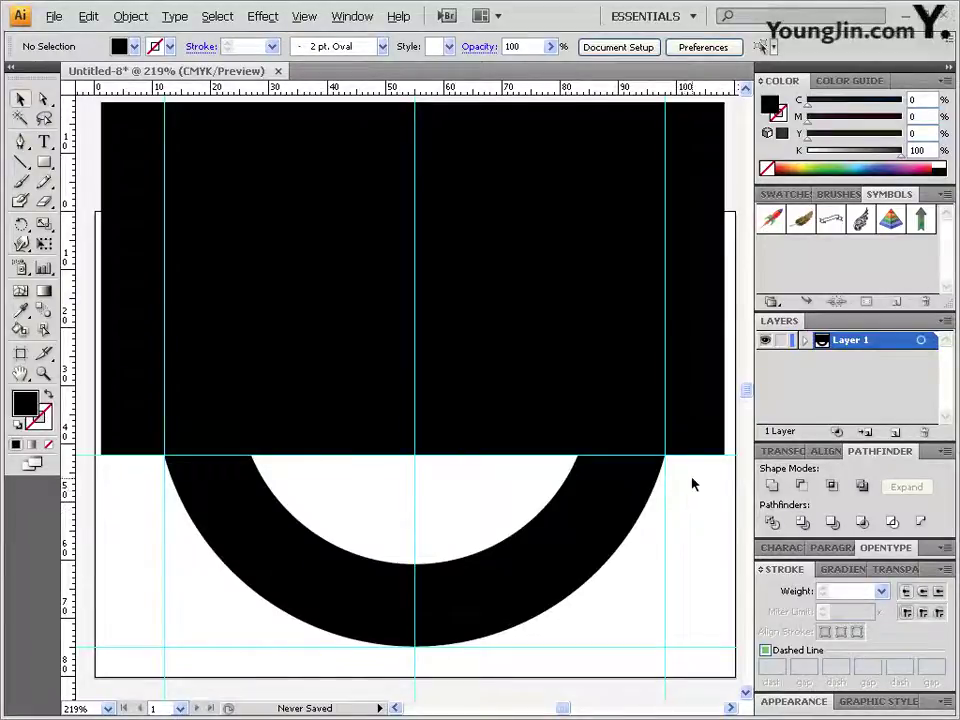
left_click_drag(664, 533, 490, 362)
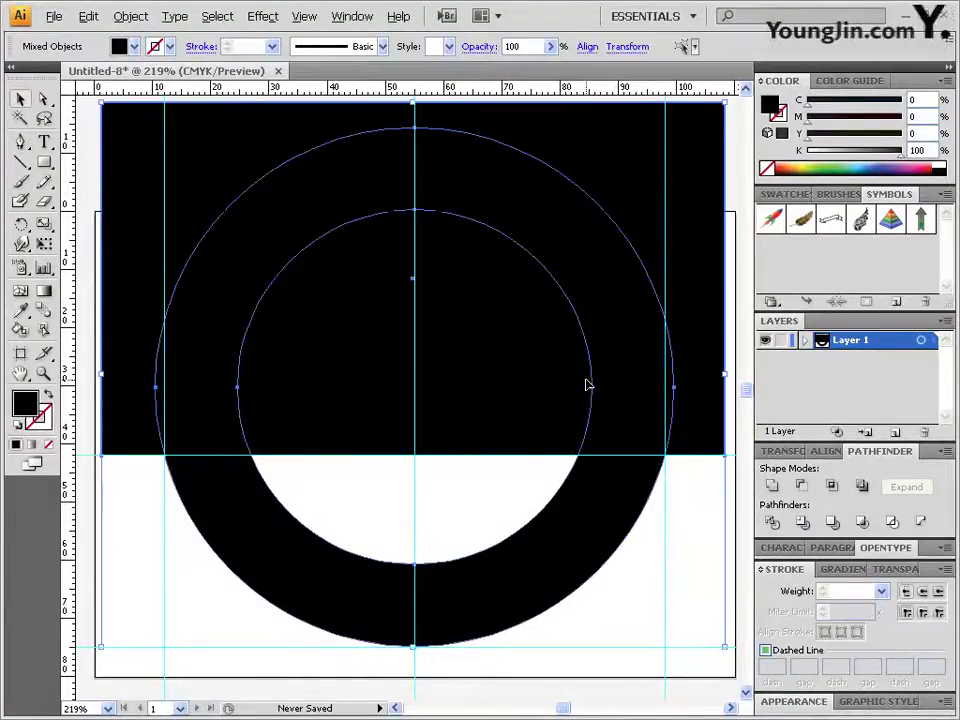
left_click(803, 487)
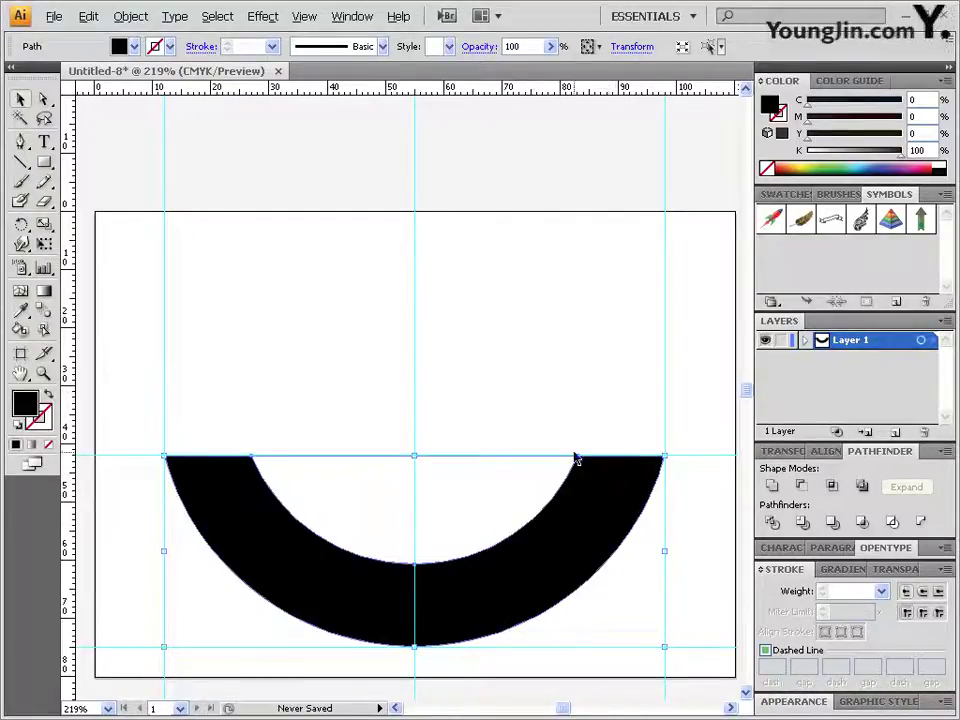
Give the arc a white fill and a 1 pt dark red stroke of C 0, M 100, Y 100, K 80
key("slash")
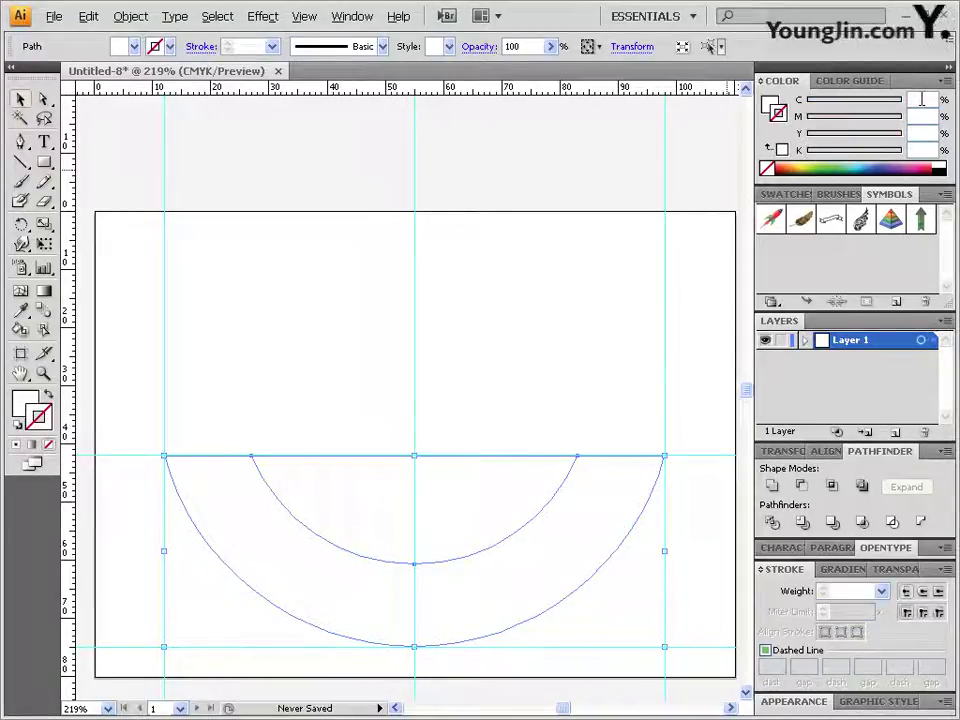
left_click(921, 99)
type("0")
key("Return")
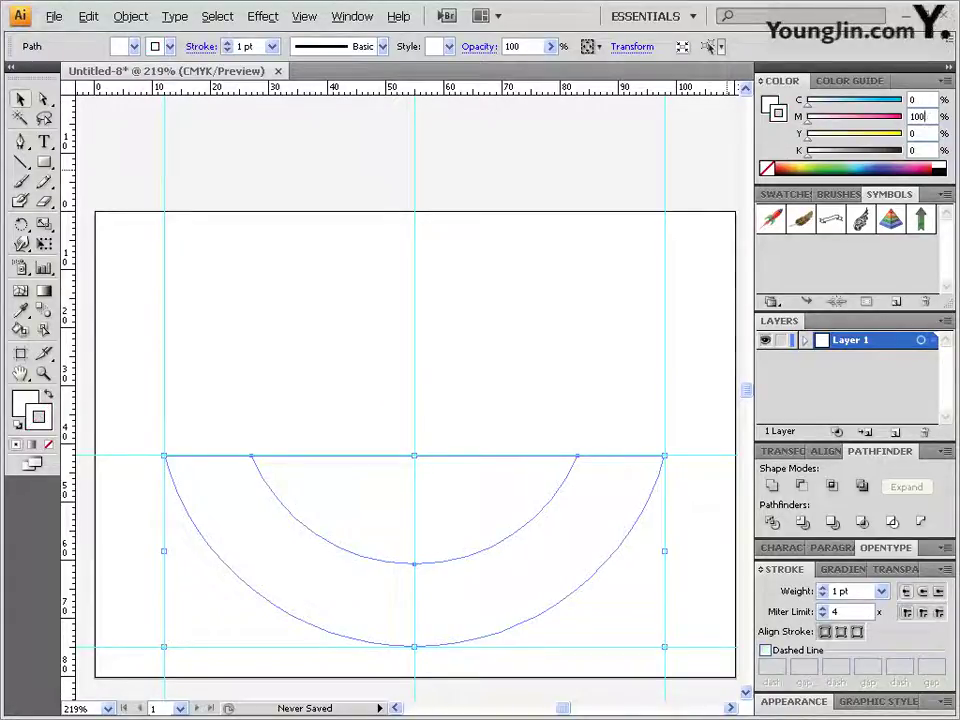
key("Tab")
type("100")
key("Tab")
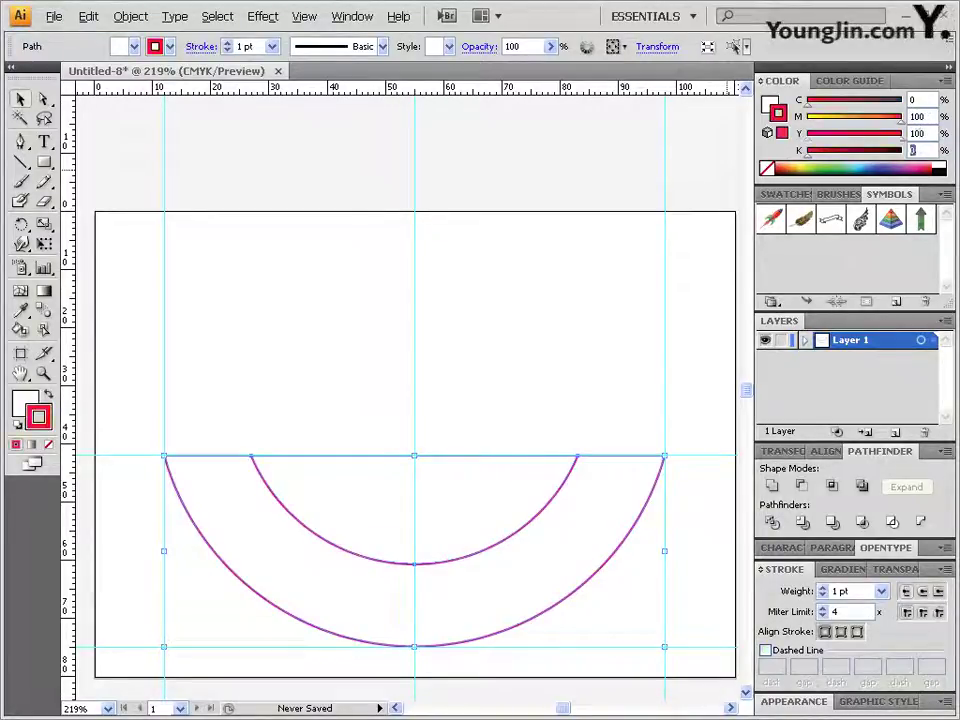
key("Return")
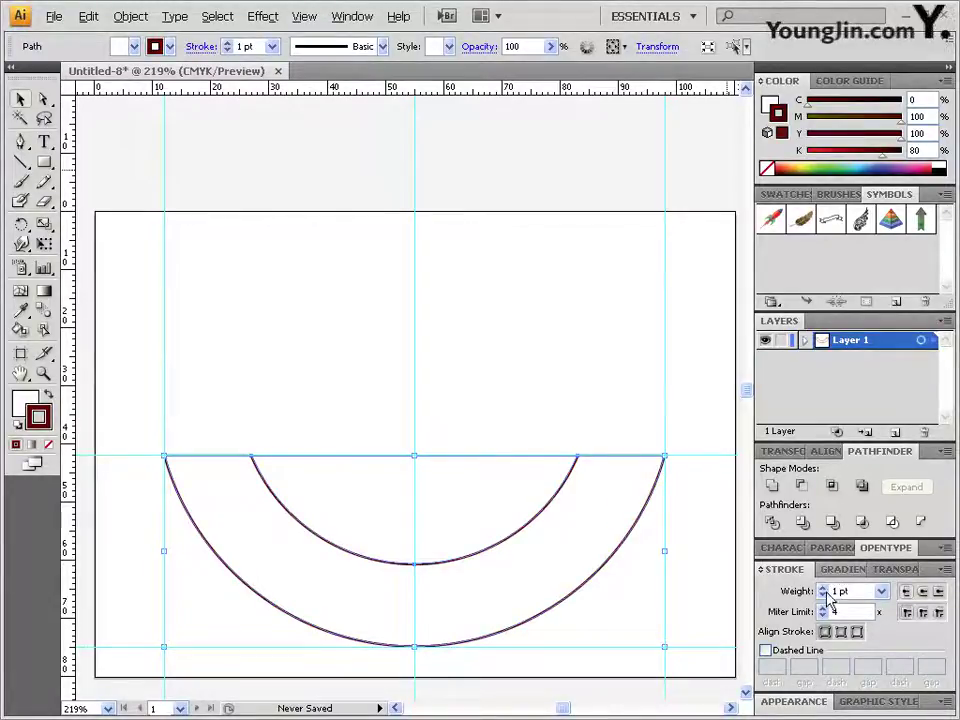
Turn on Smart Guides and create a 15 × 18 mm rectangle from the arc's upper-left corner anchor
left_click(45, 162)
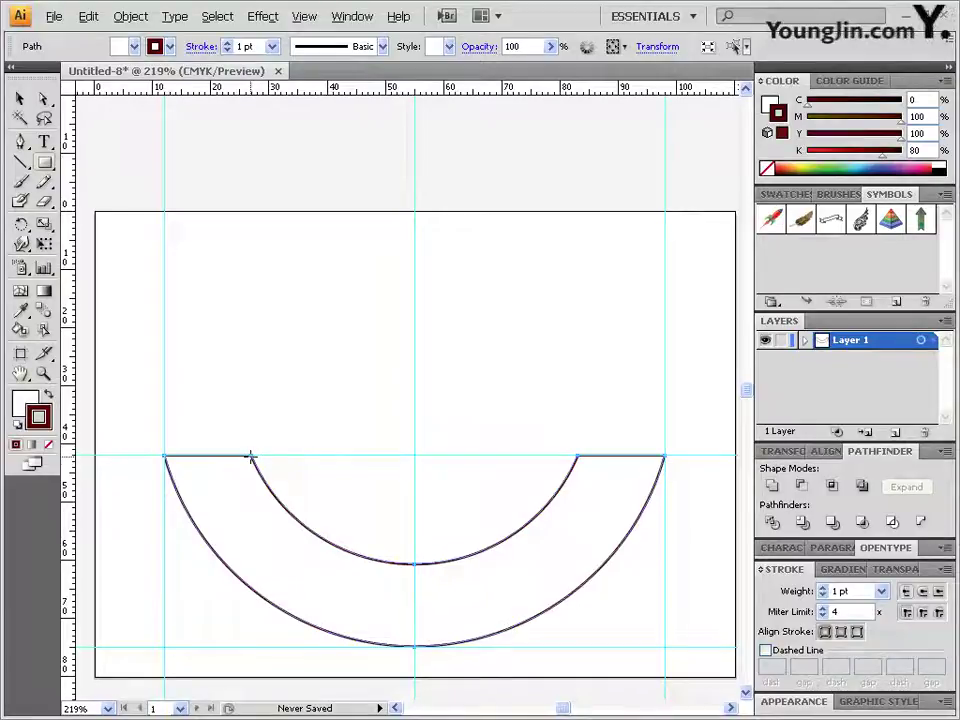
left_click(308, 17)
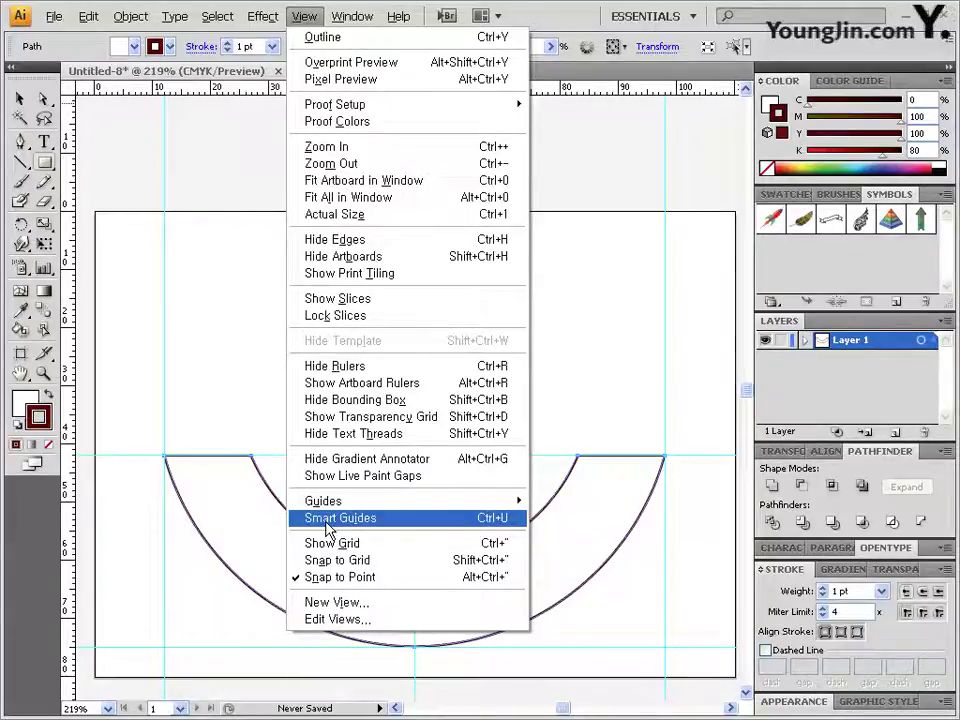
left_click(493, 527)
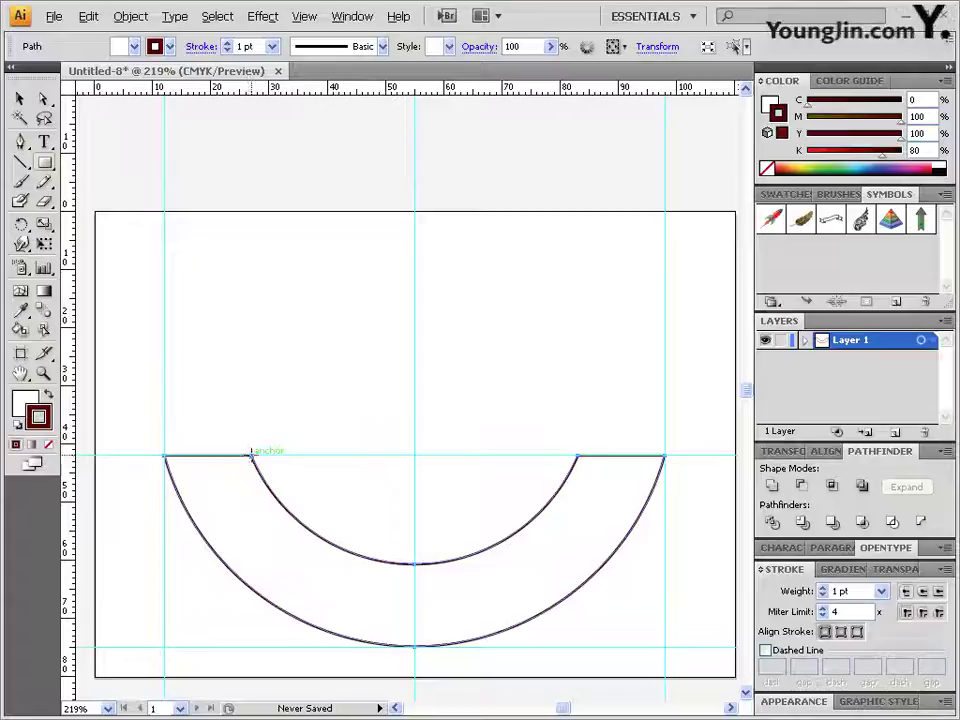
left_click(165, 455)
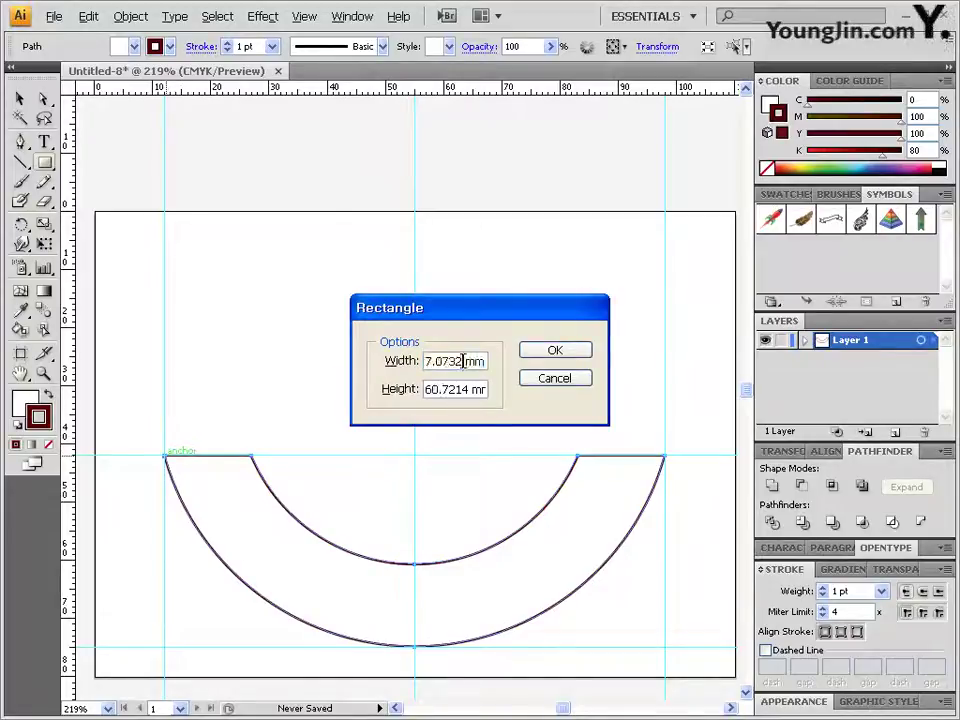
type("15mm")
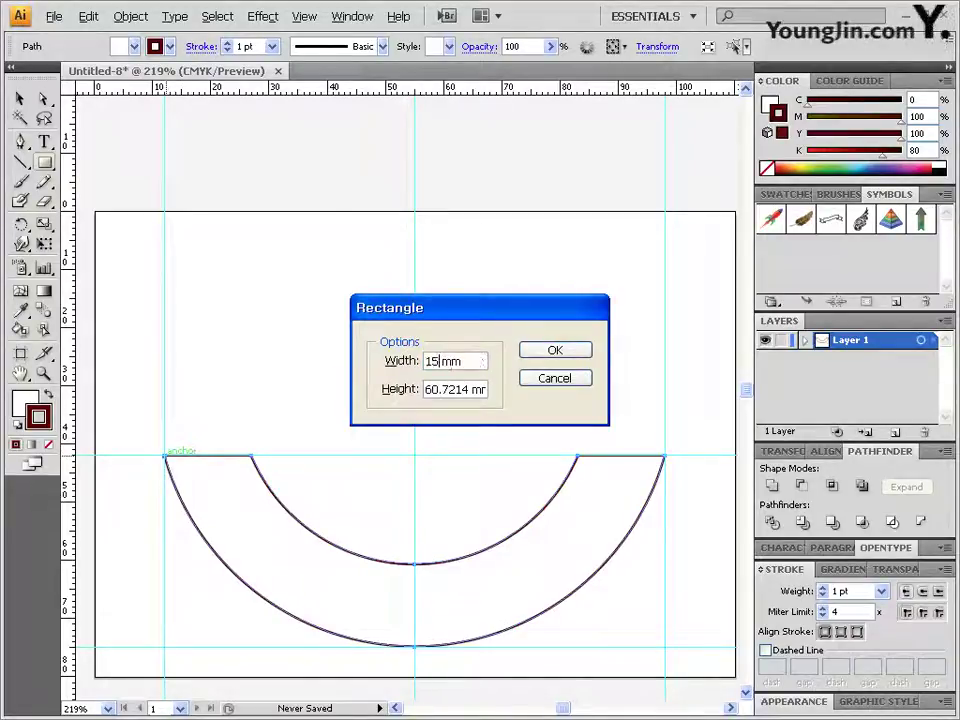
key("Tab")
type("18")
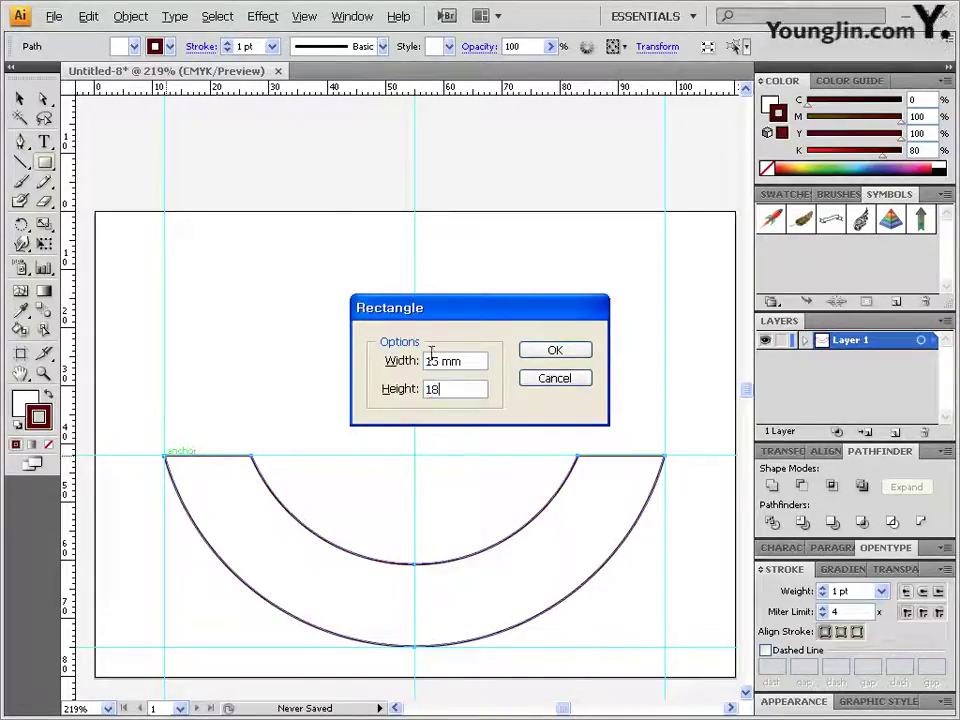
type("mm")
left_click(565, 355)
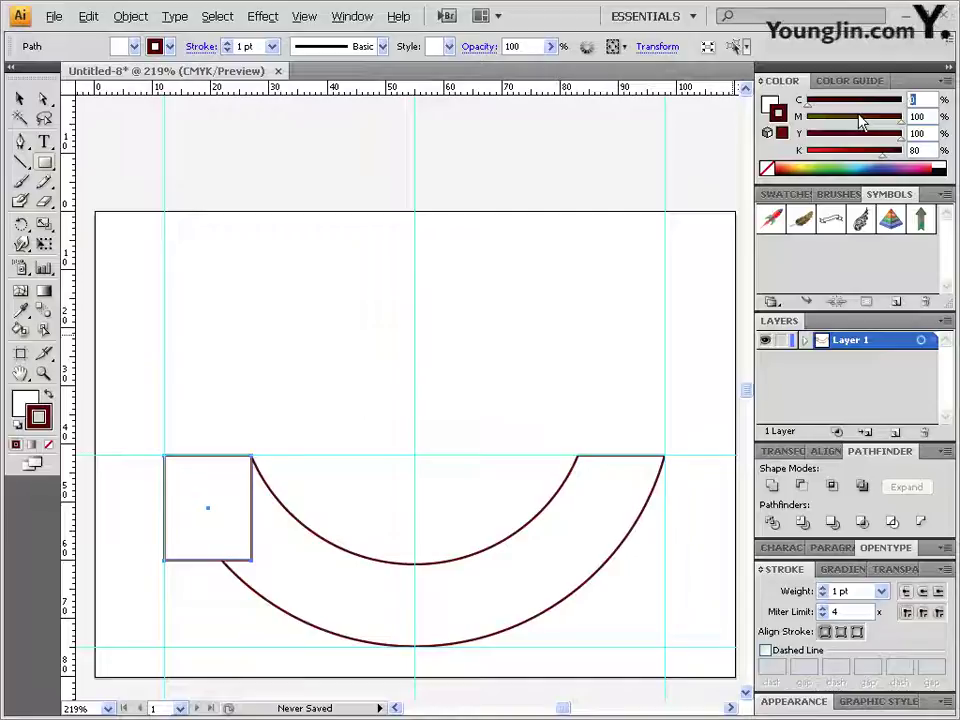
Give the rectangle a fill of C 0, M 100, Y 100, K 70 and a stroke with K 80
key("x")
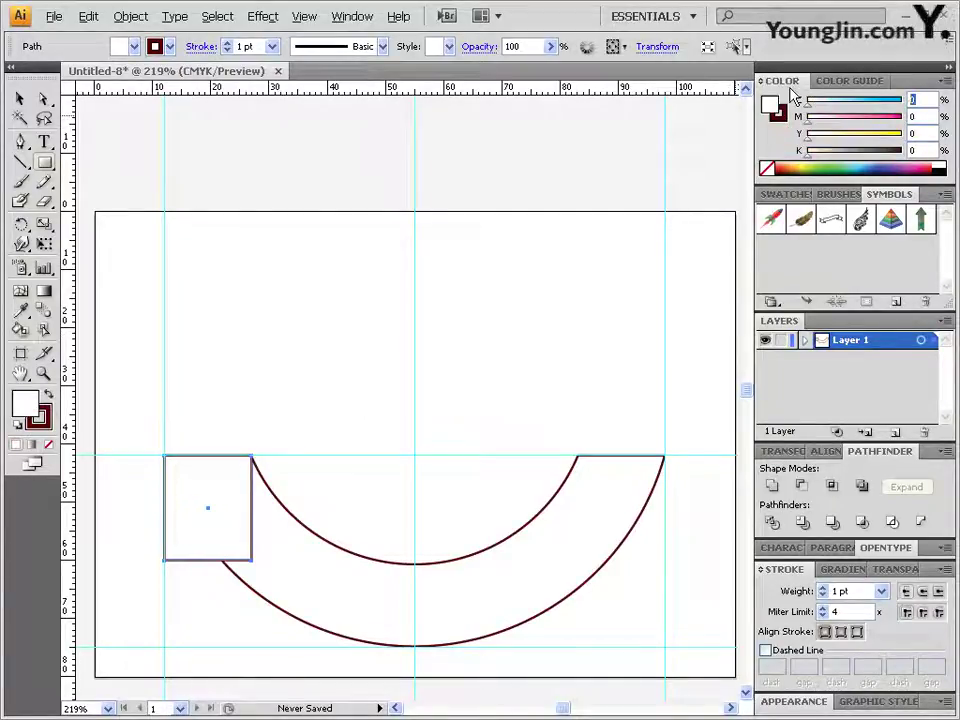
key("Tab")
type("100")
key("Tab")
type("100")
key("Tab")
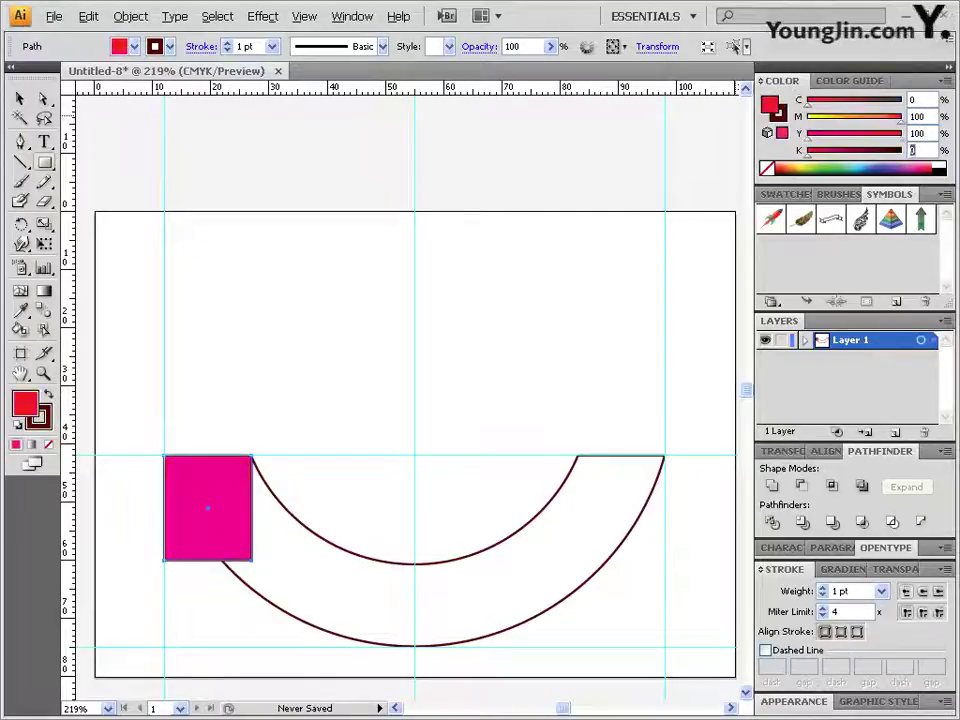
type("70")
key("Return")
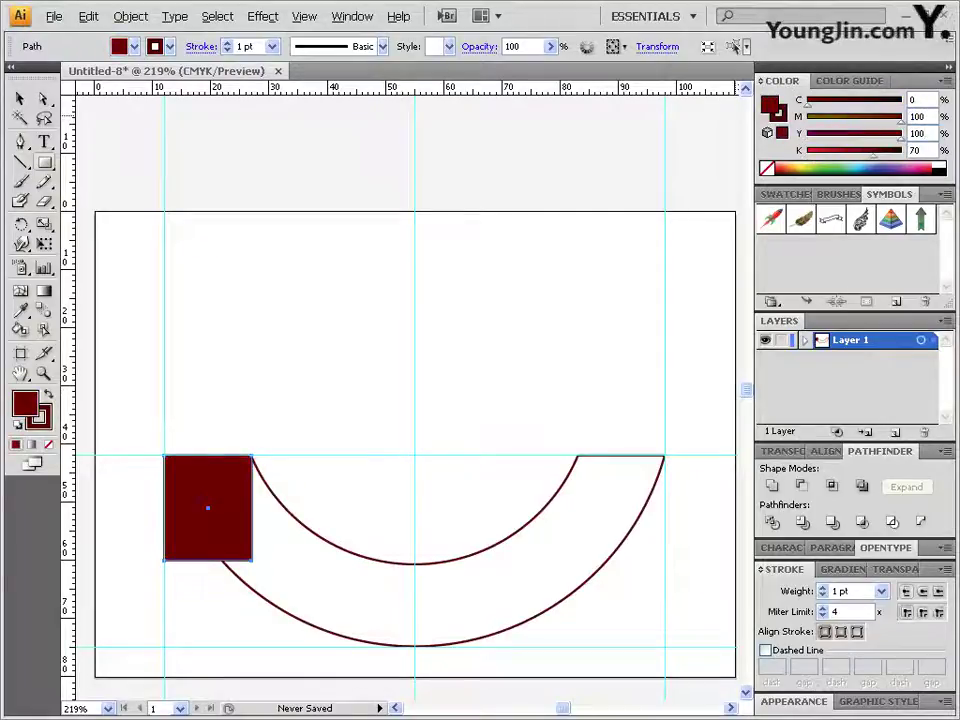
type("80")
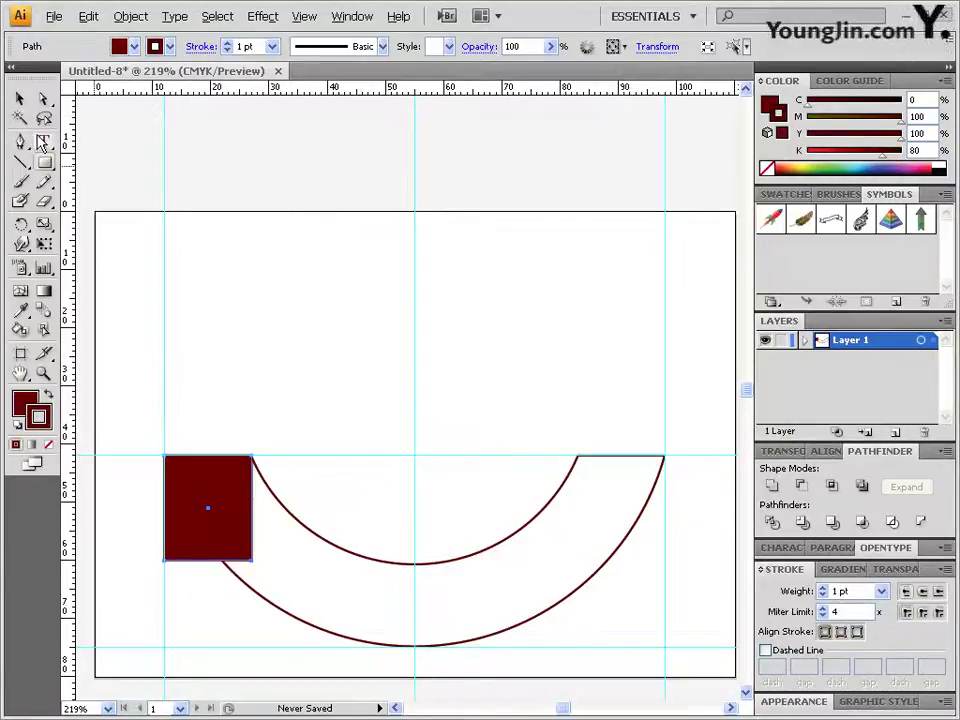
Add an anchor point midway along the rectangle's lower edge and move it up about 5 mm to form a notched ribbon tail
left_click_drag(22, 150, 96, 166)
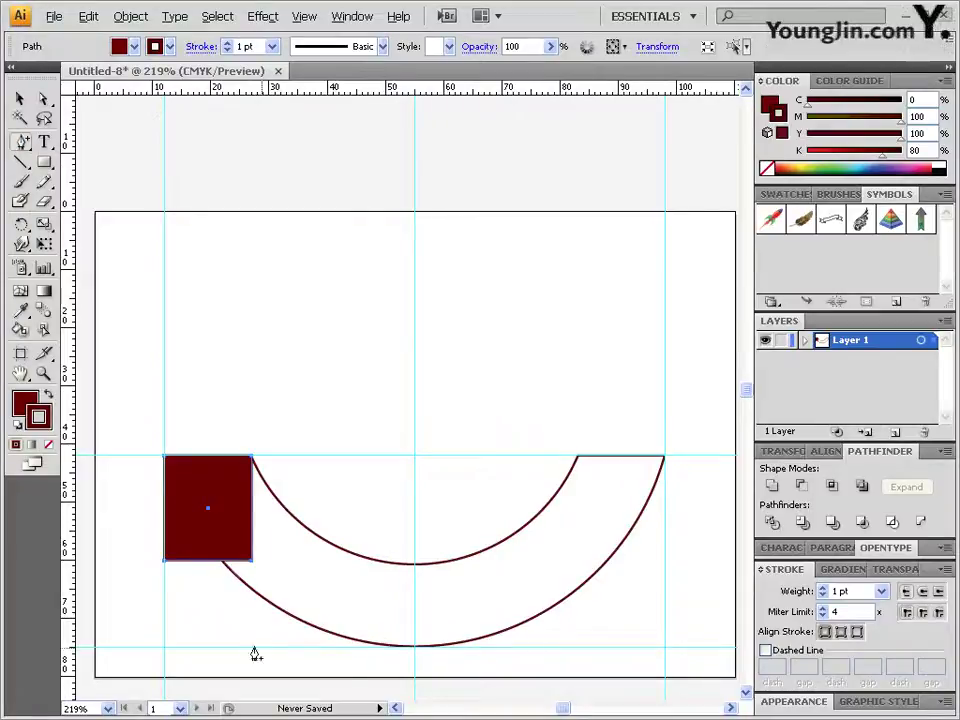
left_click(210, 561)
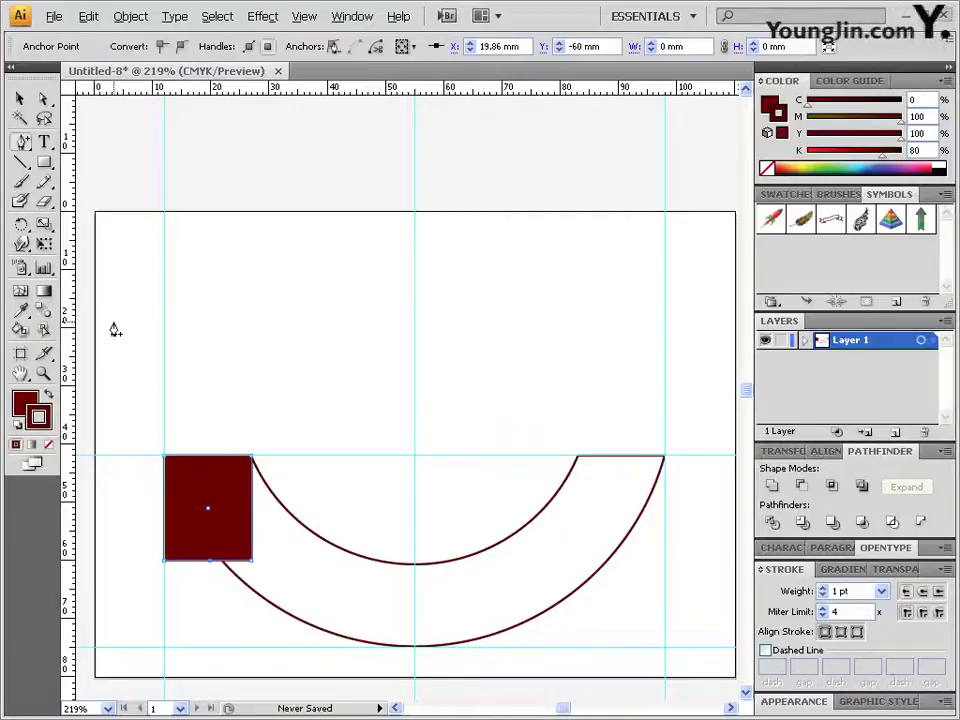
left_click(44, 100)
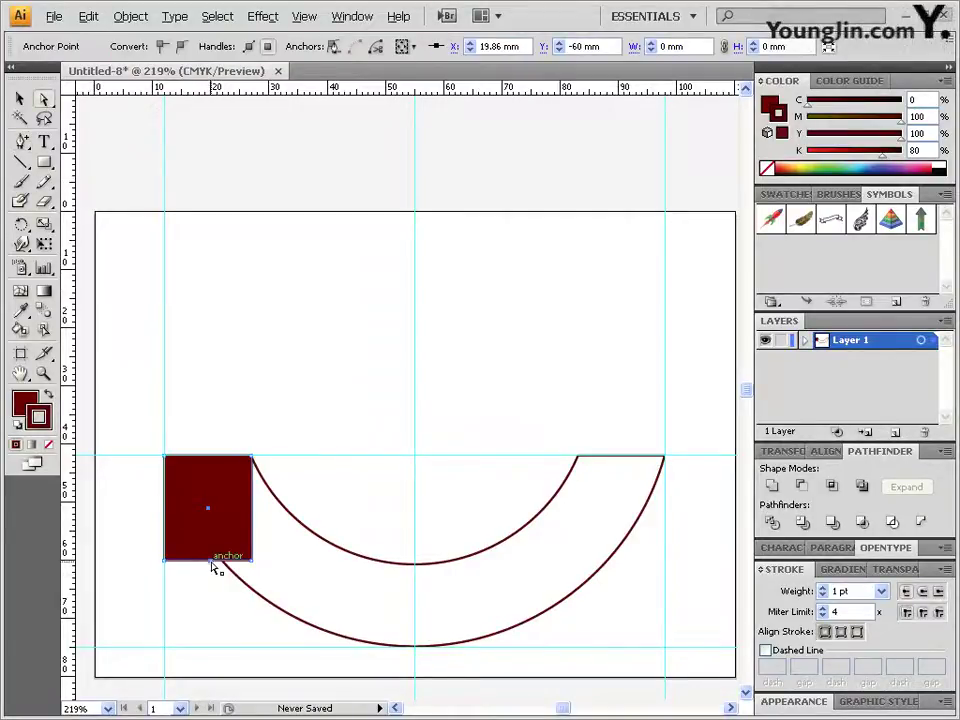
left_click_drag(212, 563, 211, 550)
mouse_move(211, 540)
left_mouse_down()
mouse_move(210, 516)
mouse_move(209, 537)
left_mouse_up()
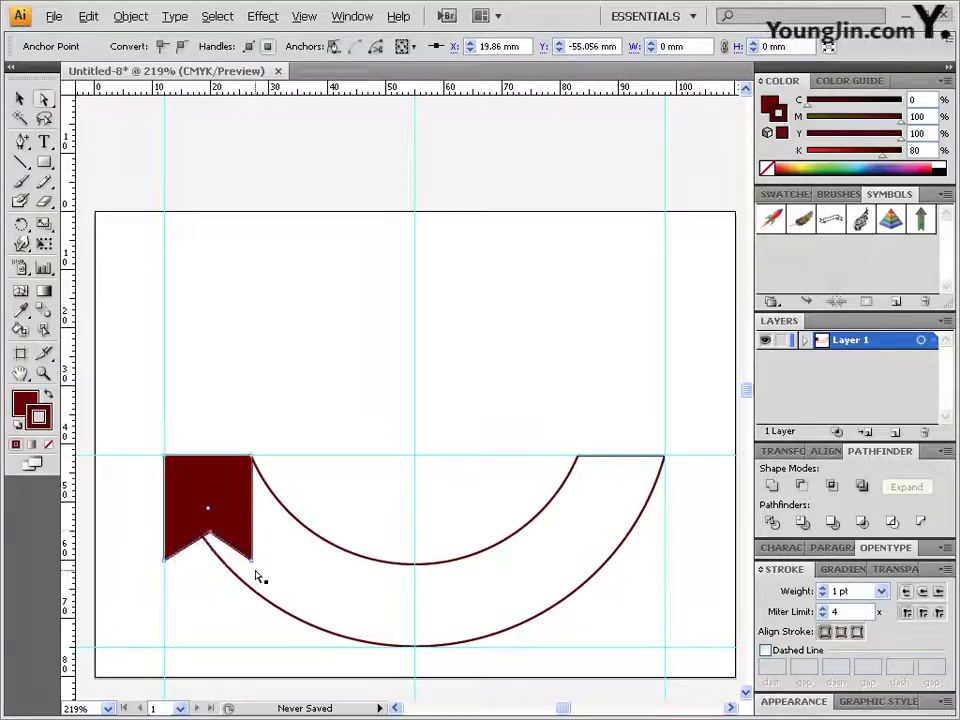
Select the tail's lower anchors and rotate them clockwise around its upper-left corner, leaving its upper edge on the 42 mm guide
left_click(192, 591)
left_click(165, 566)
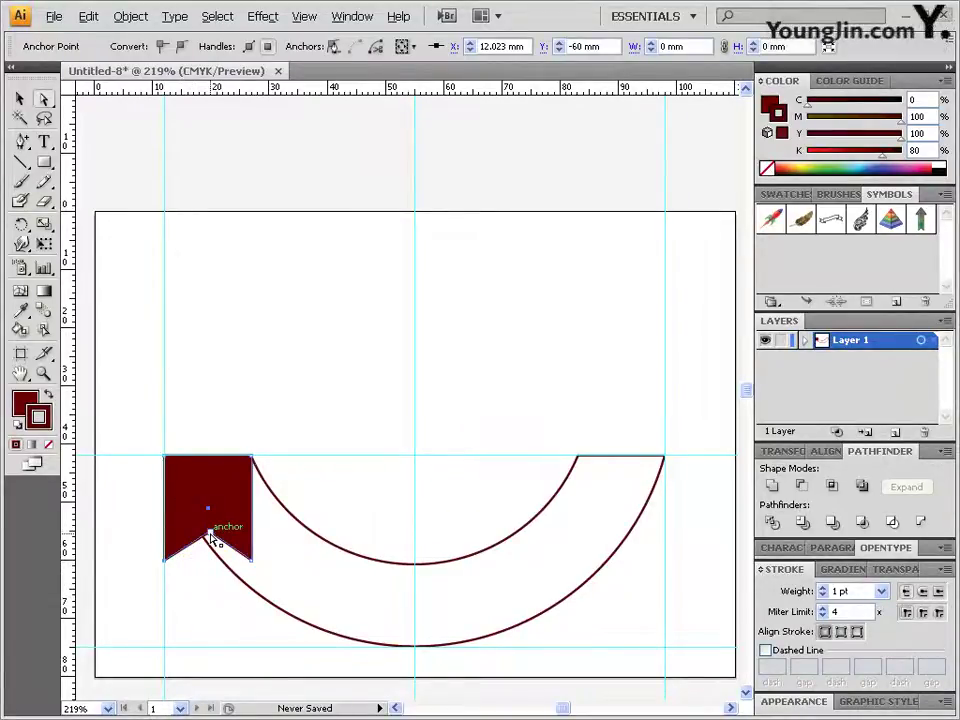
left_click(208, 536, "shift")
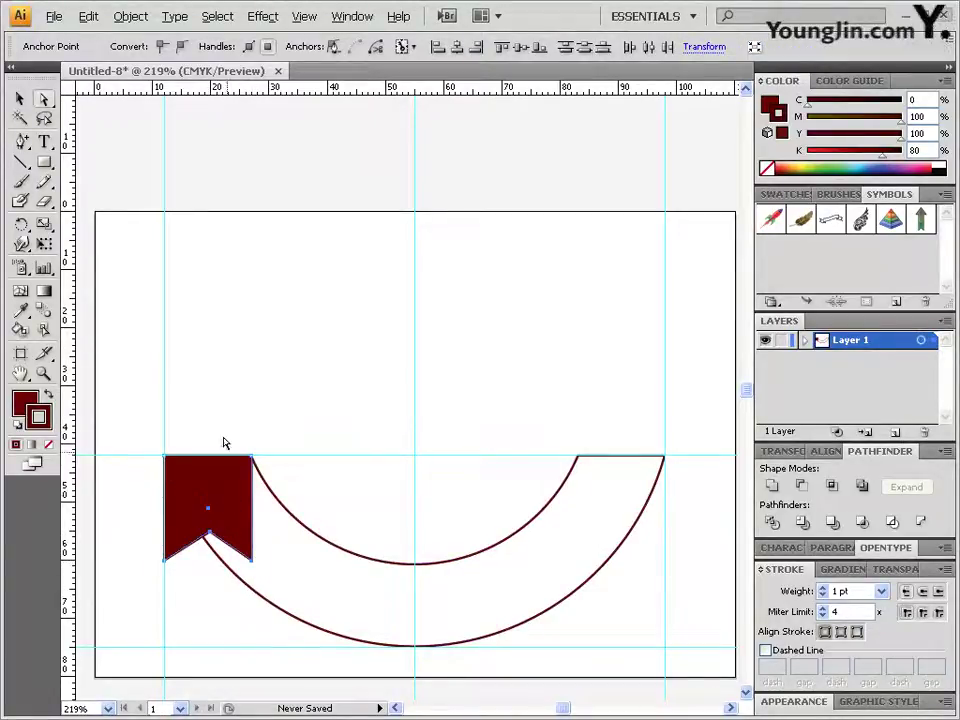
left_click(23, 227)
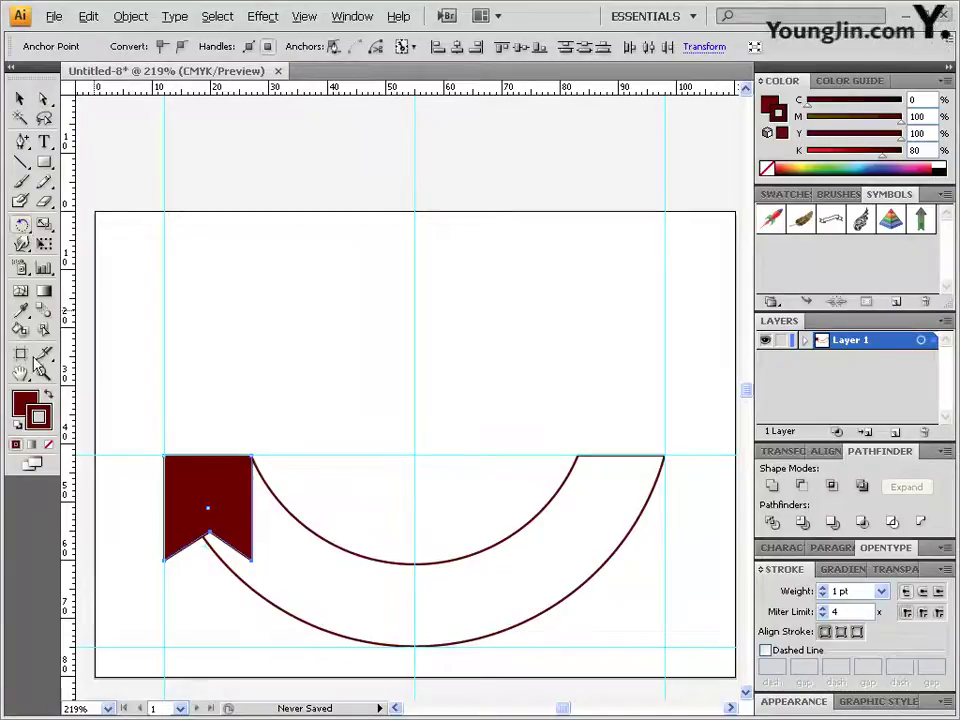
left_click(165, 455)
left_click_drag(257, 562, 206, 566)
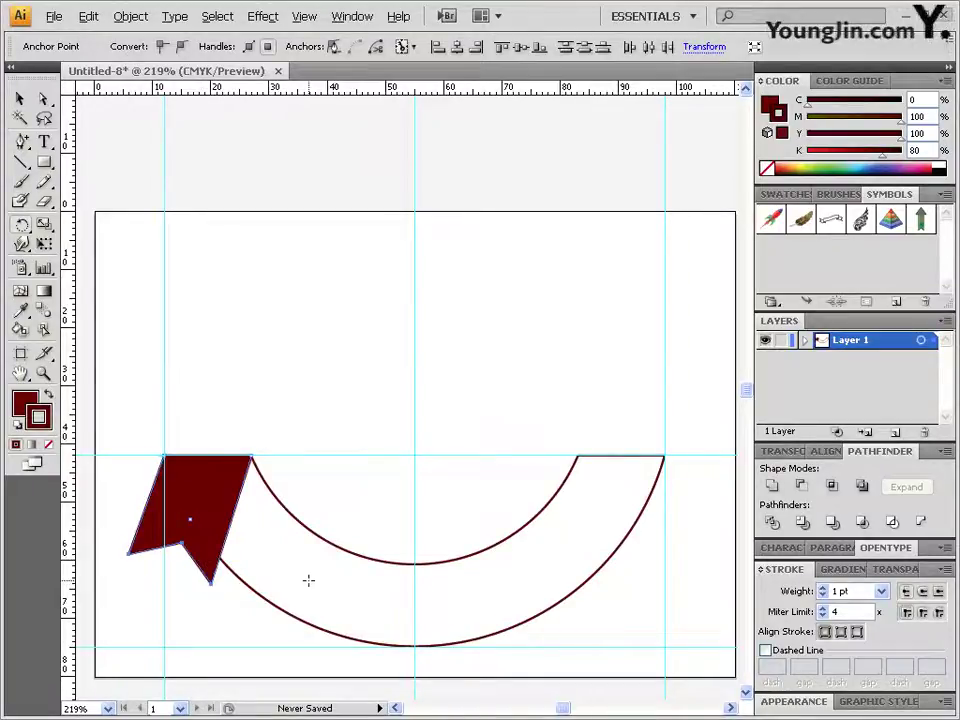
Send the ribbon tail to the back, behind the arc, and deselect it
left_click(130, 16)
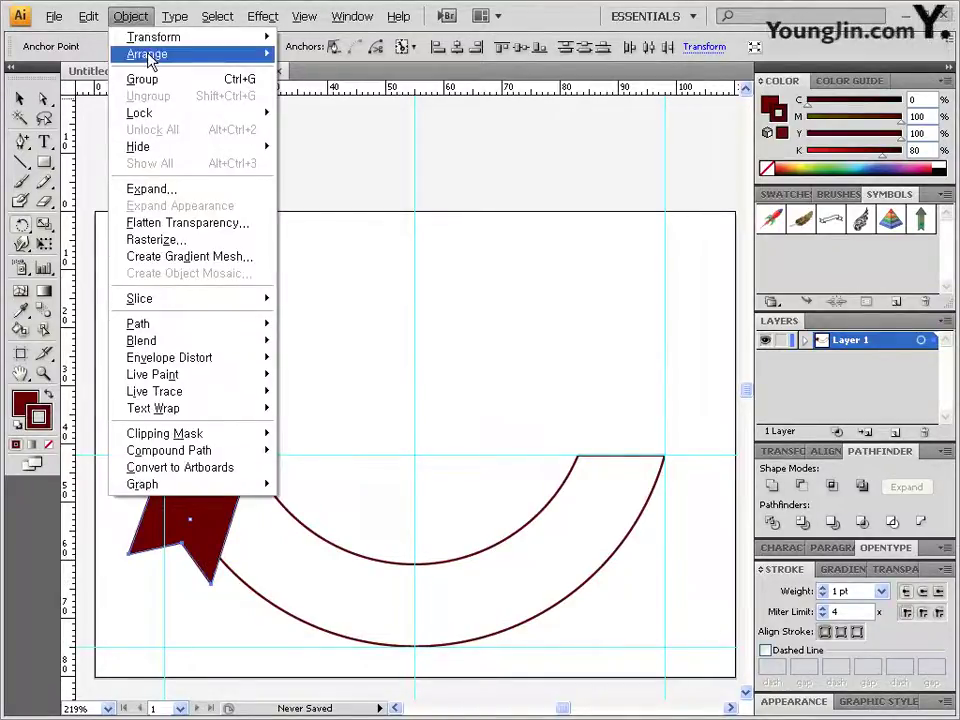
mouse_move(150, 56)
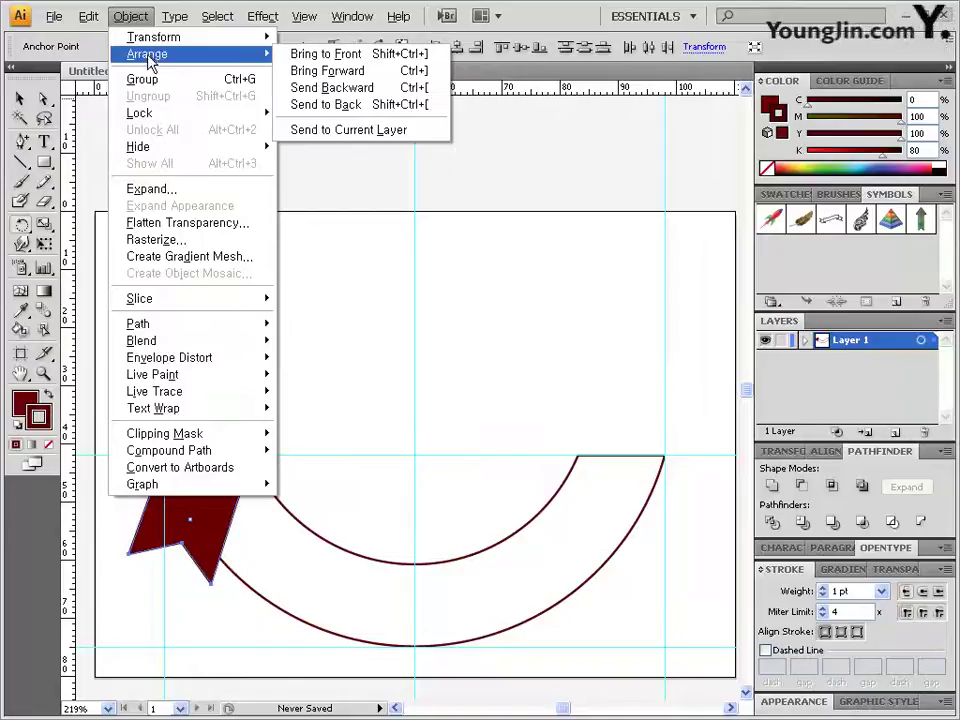
left_click(358, 106)
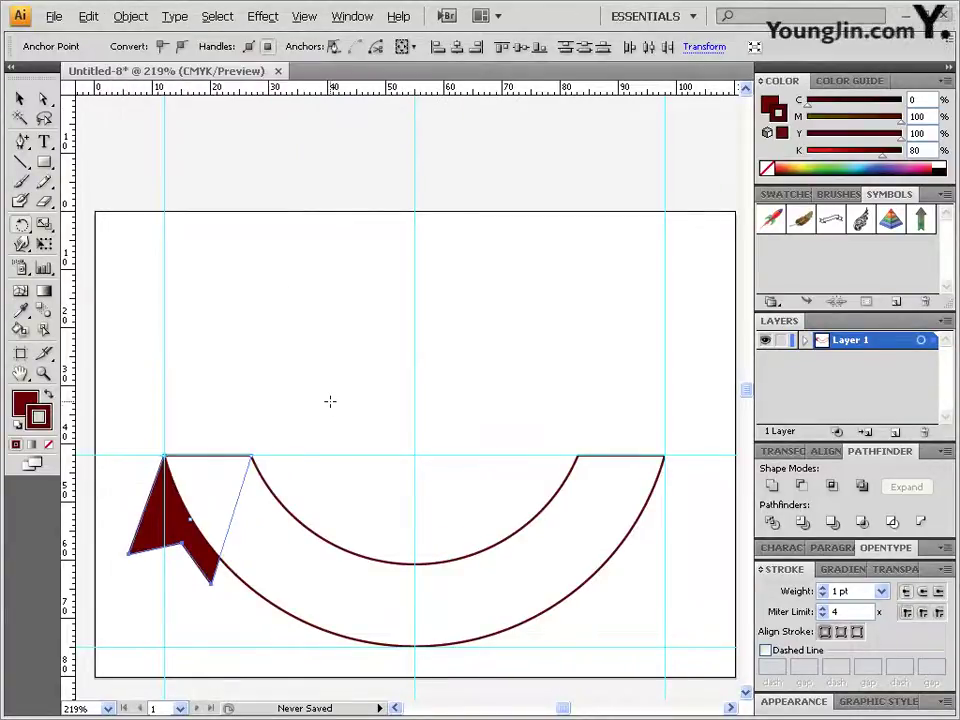
left_click(19, 98)
left_click(328, 302)
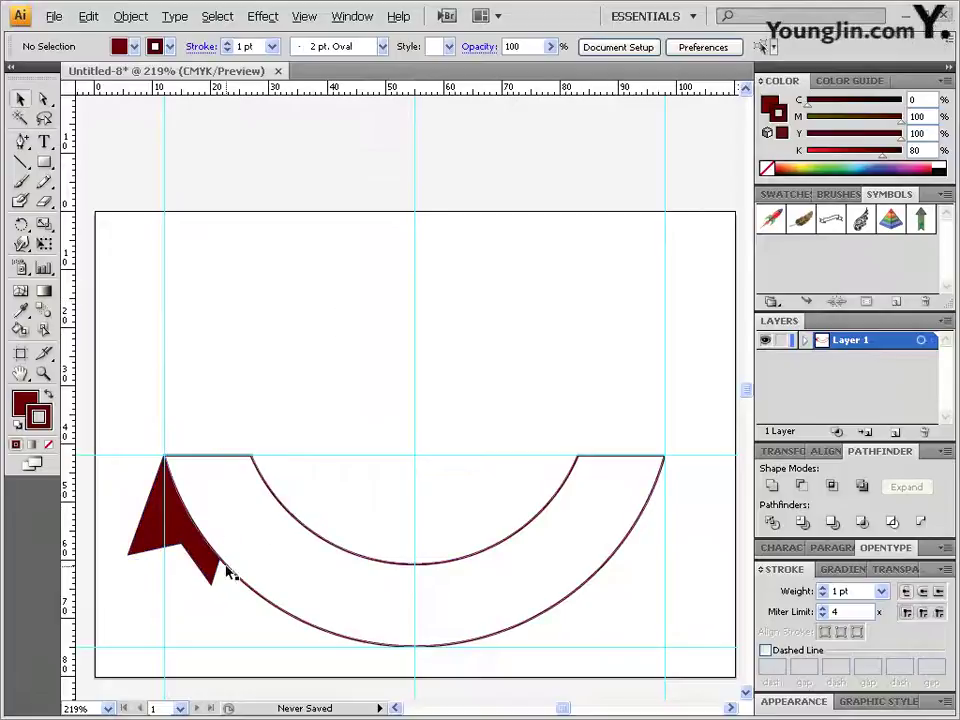
Reflect a copy of the left ribbon tail vertically about the 55 mm guide to form a matching tail at the arc's right end
left_click(180, 530)
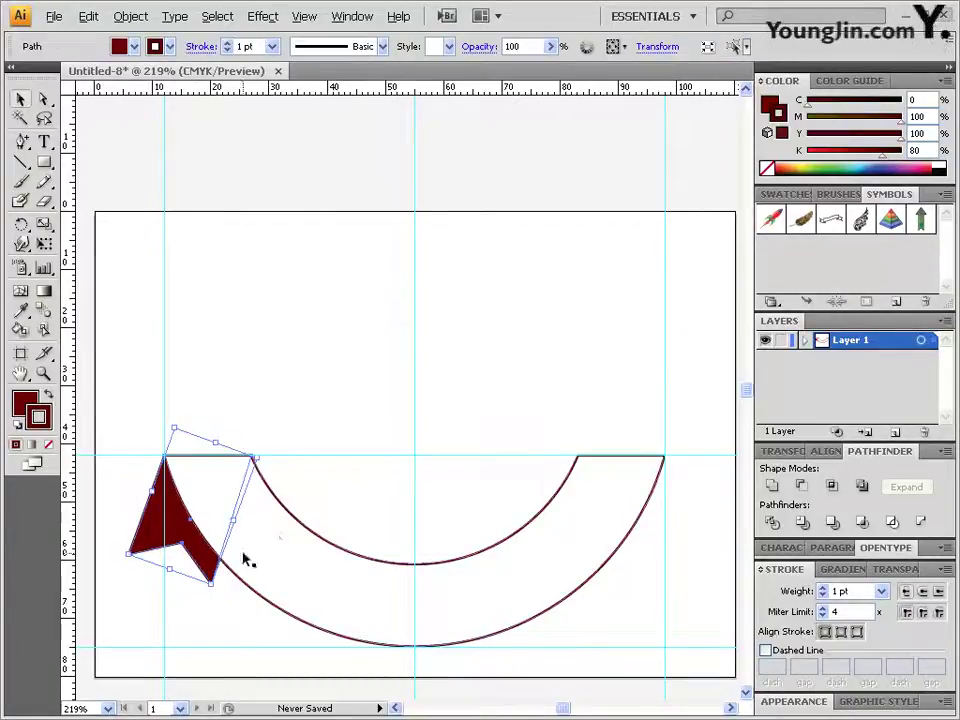
left_click_drag(26, 232, 69, 246)
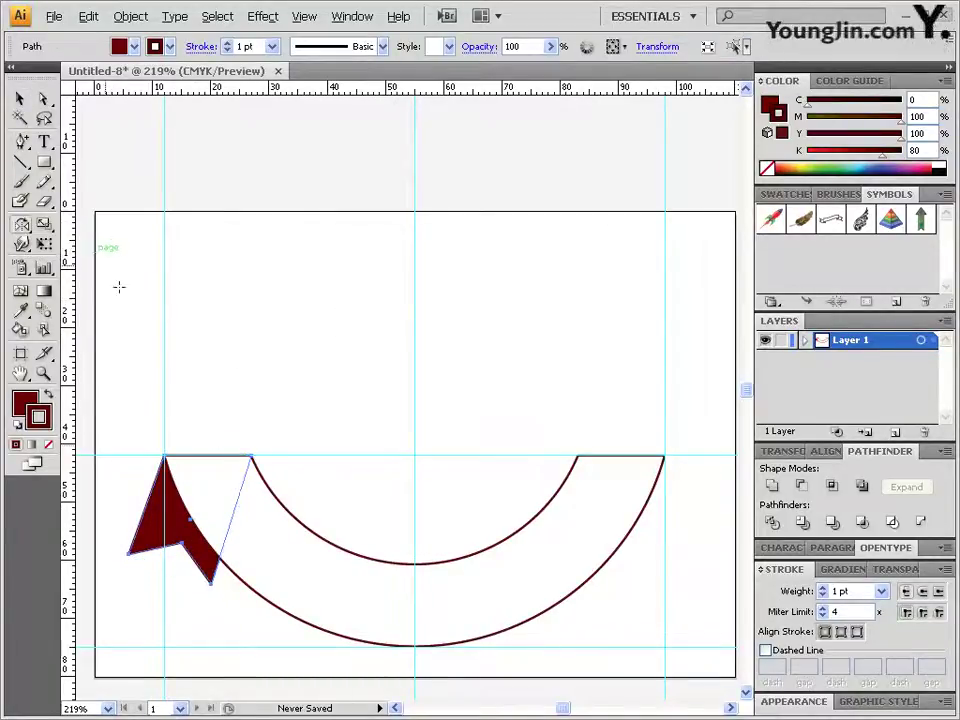
left_click(416, 564, "alt")
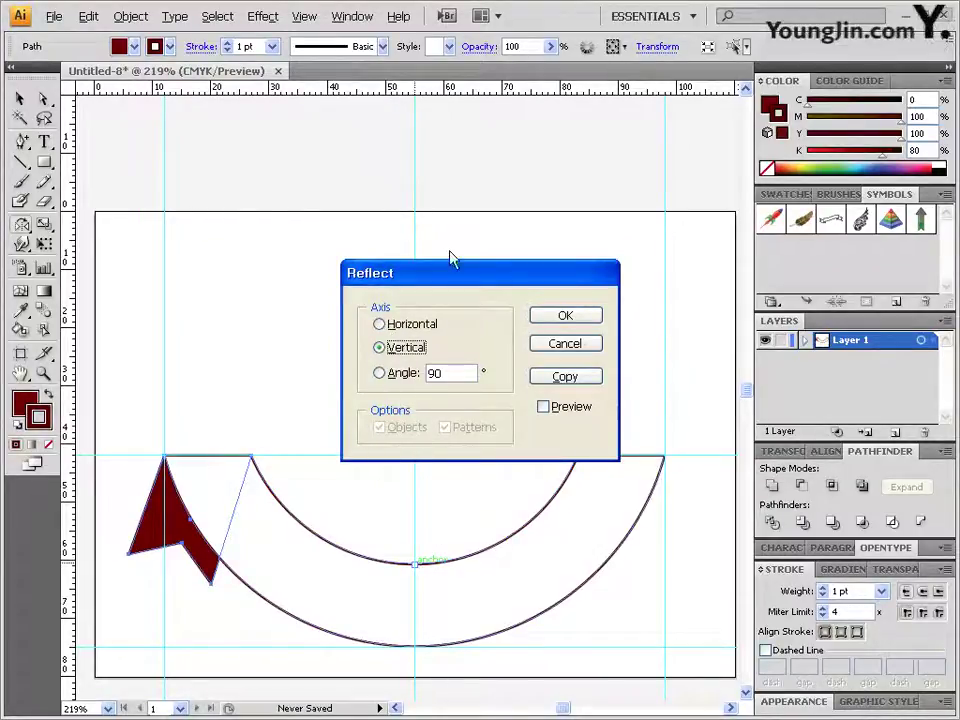
left_click(543, 407)
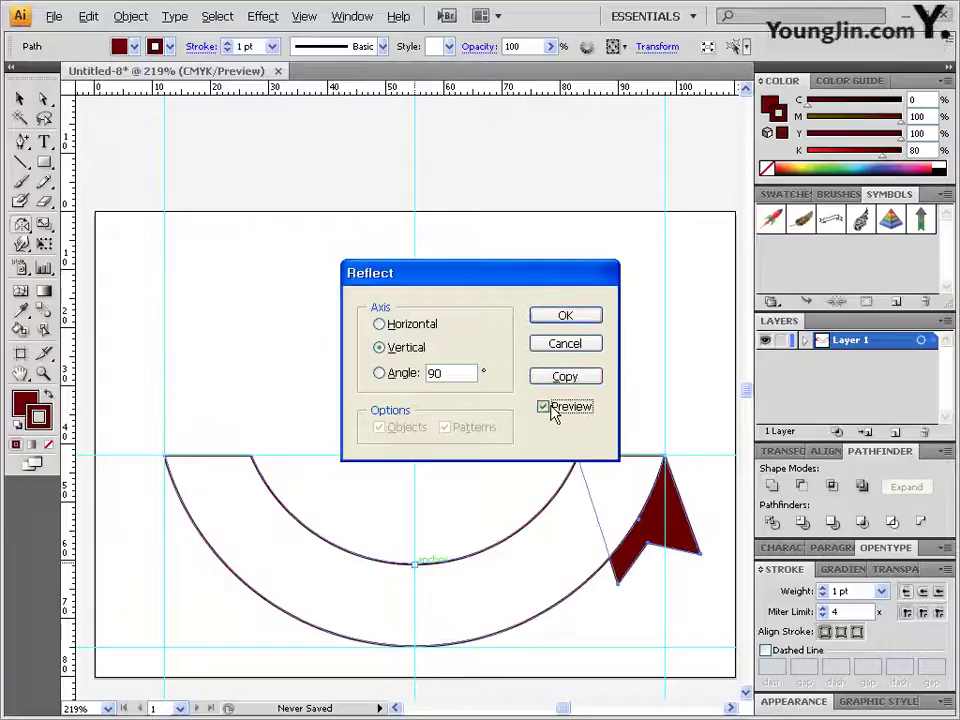
left_click(565, 378)
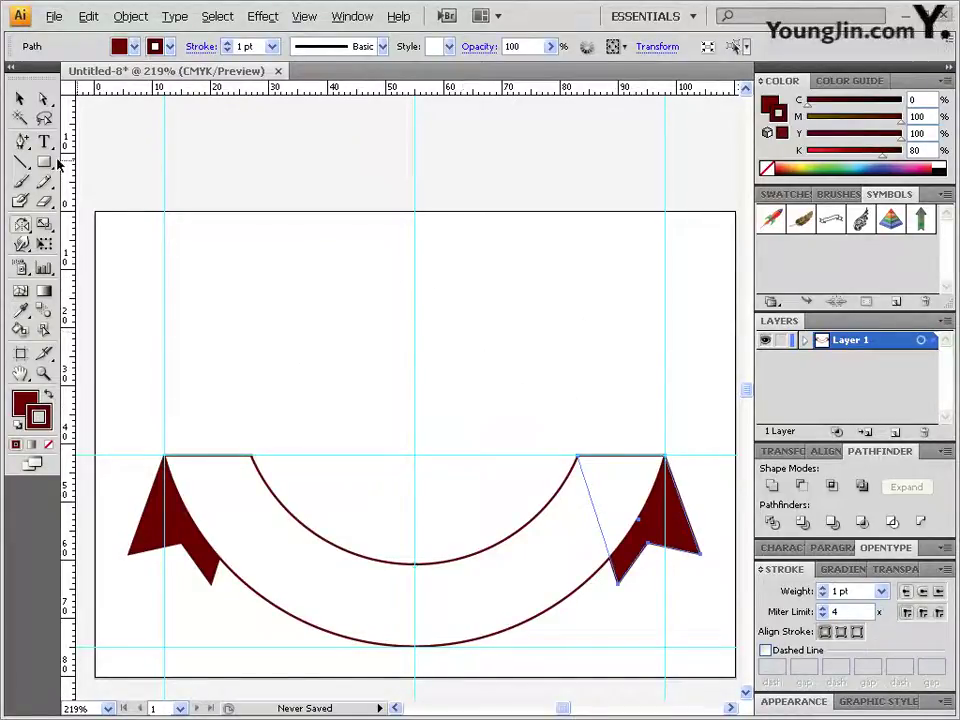
Draw an ellipse about 71 × 21 mm above the arc, centred on the 55 mm guide, and remove its stroke
left_click_drag(44, 162, 122, 210)
left_click_drag(222, 326, 639, 450)
left_click_drag(553, 403, 533, 401)
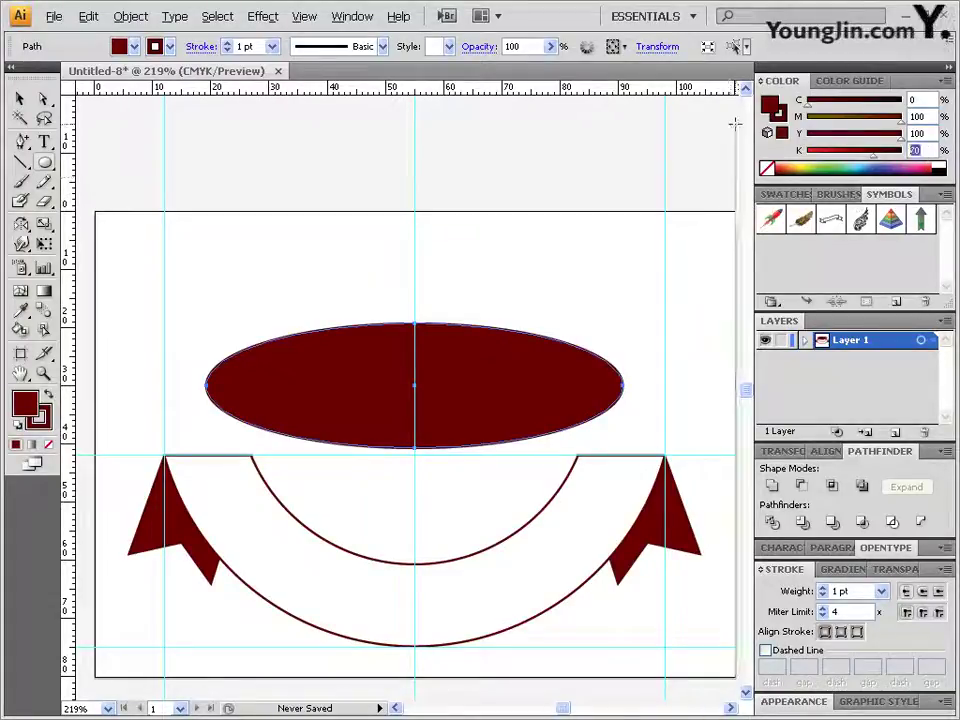
key("ctrl+z")
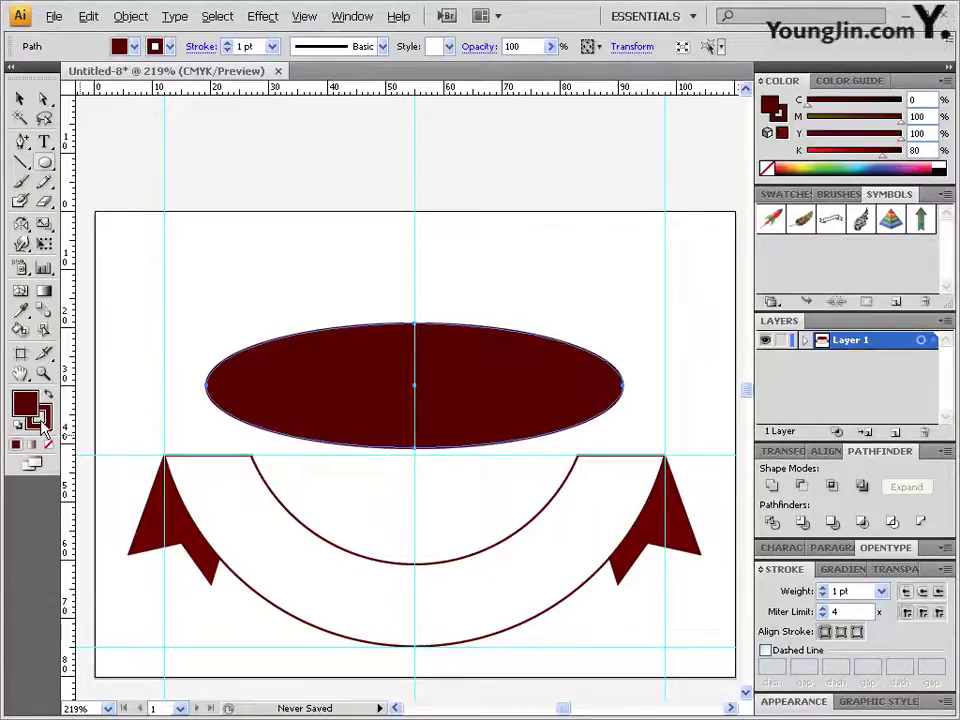
left_click(47, 444)
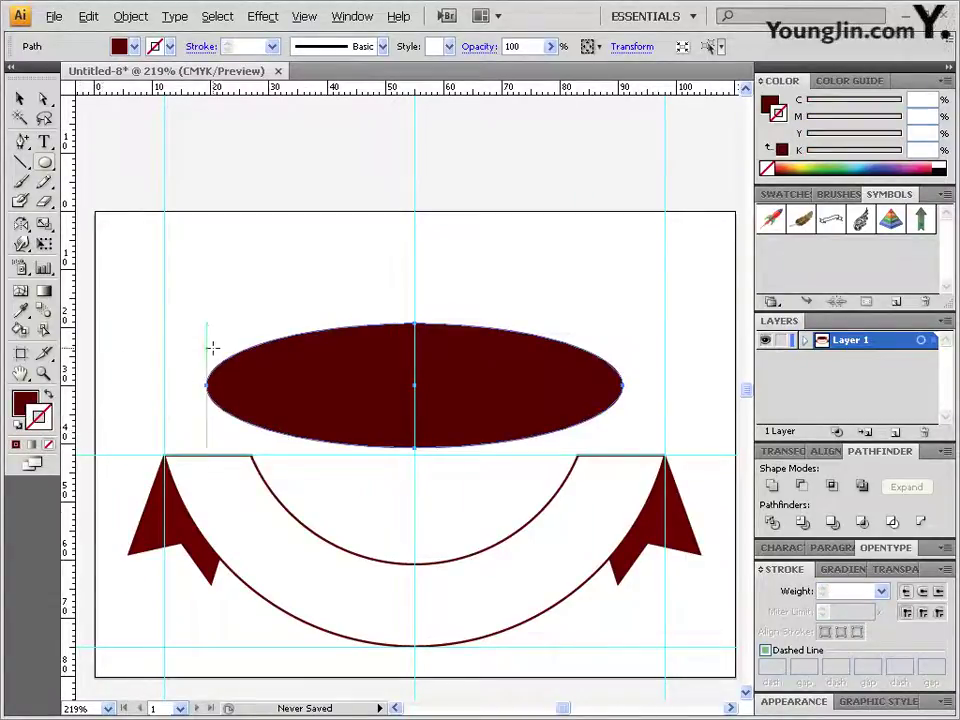
Duplicate the ellipse about 6 mm left and 3 mm down, and subtract the copy from the original to leave a crescent
left_click(21, 100)
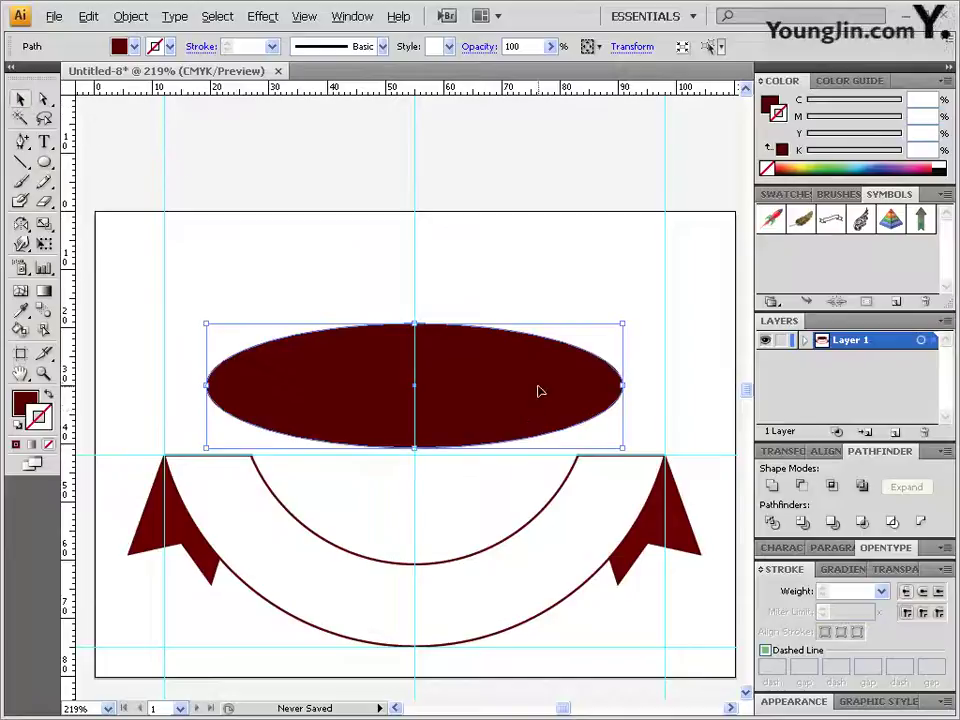
left_click_drag(551, 377, 520, 394)
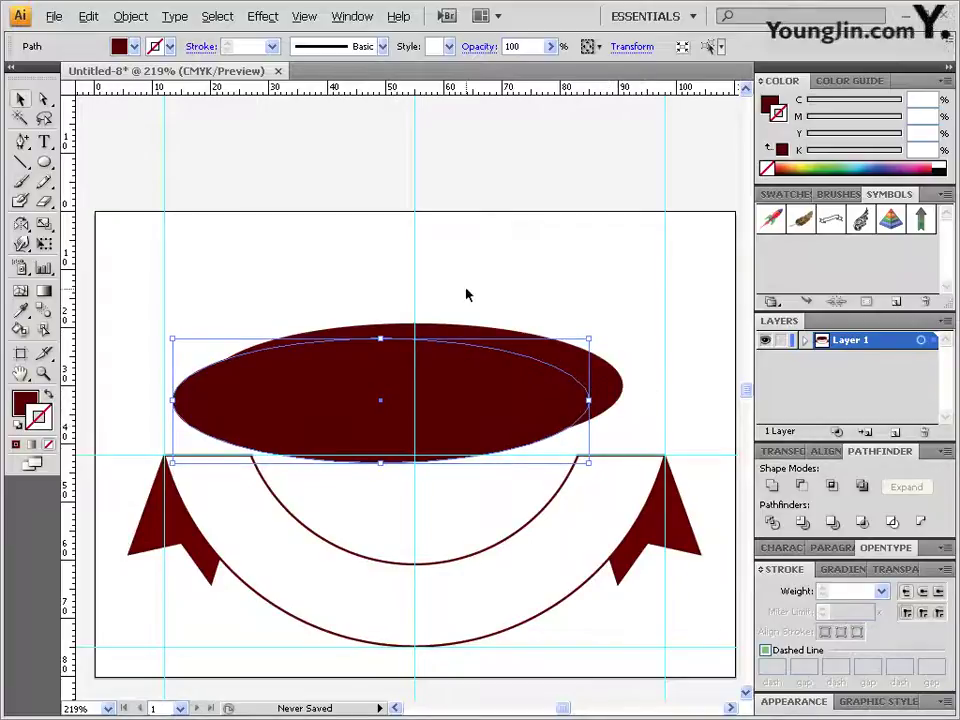
left_click_drag(465, 287, 541, 394)
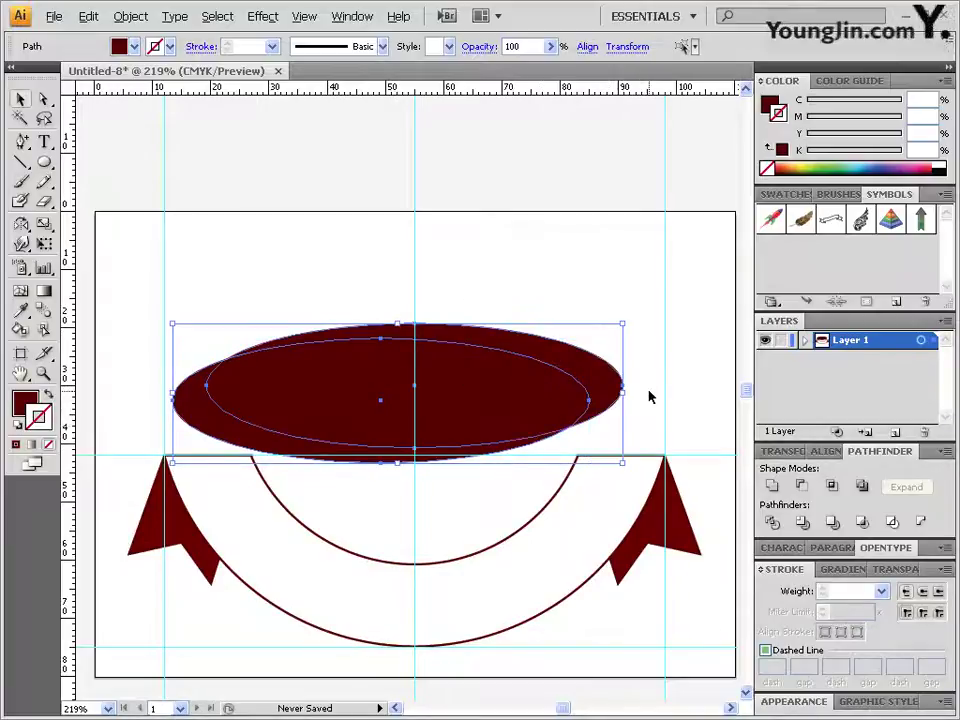
left_click(801, 487)
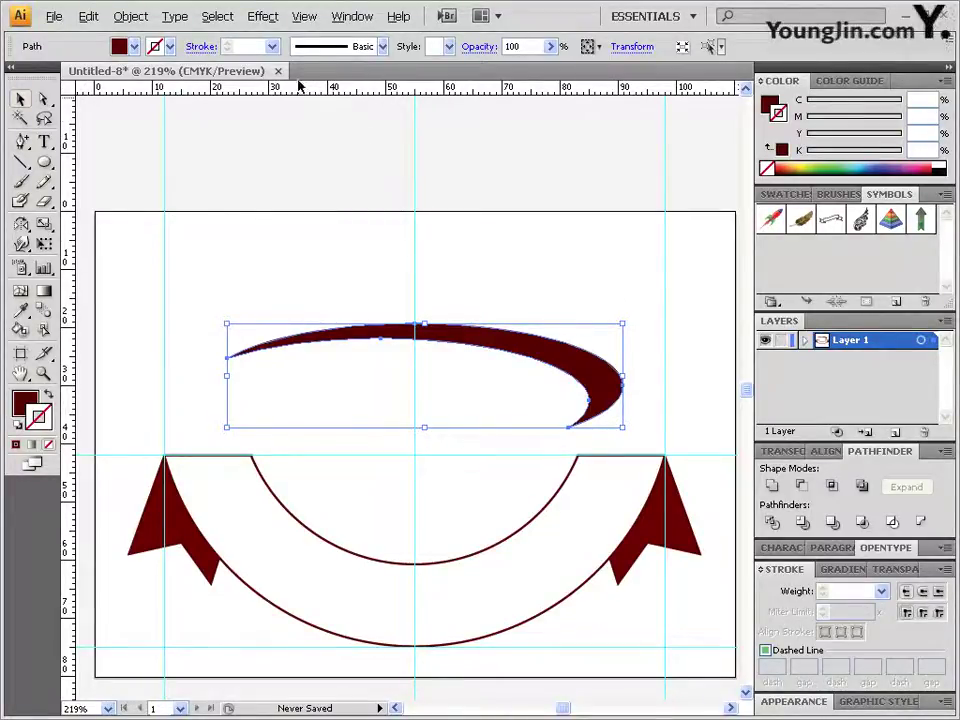
Rotate the crescent about 29° counter-clockwise and move it so its thin tip overlaps the arc's inner edge
left_click(304, 16)
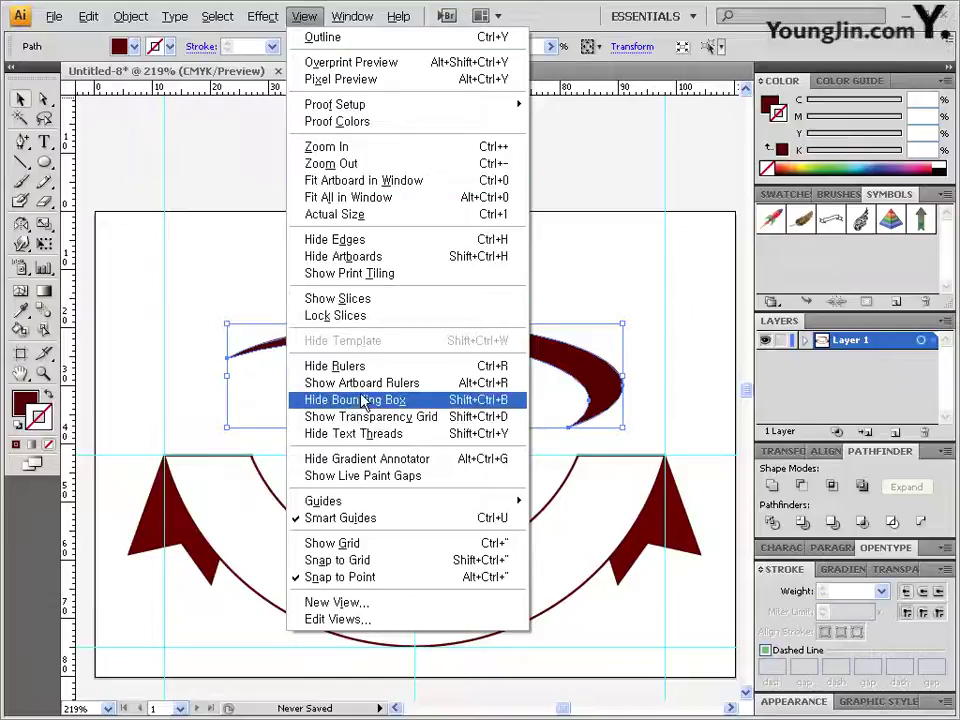
left_click(566, 15)
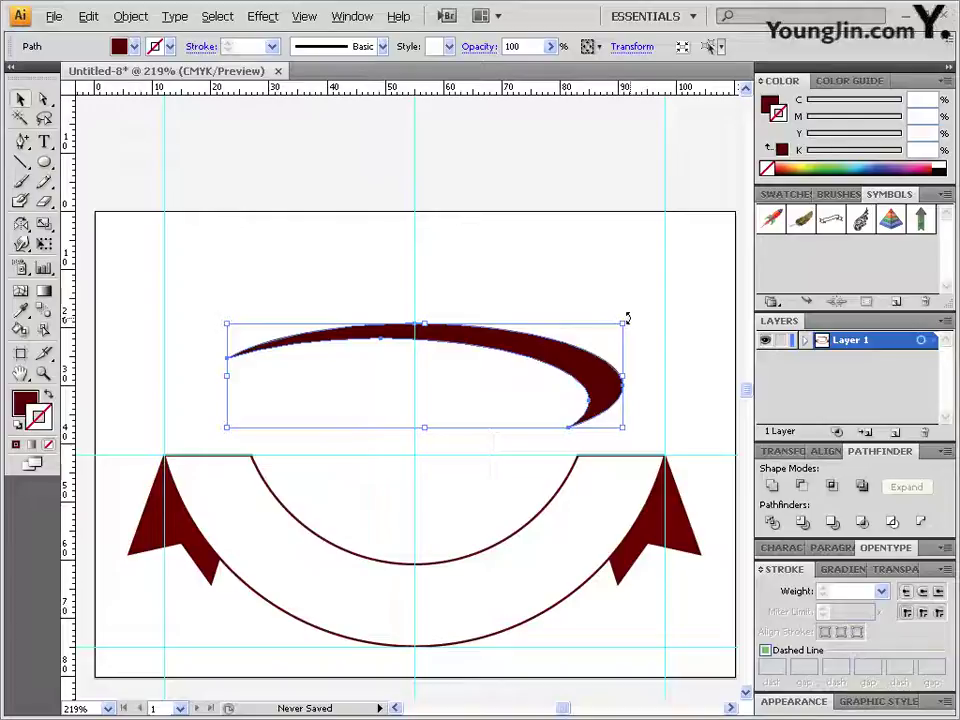
left_click_drag(627, 318, 562, 223)
left_click_drag(568, 311, 596, 374)
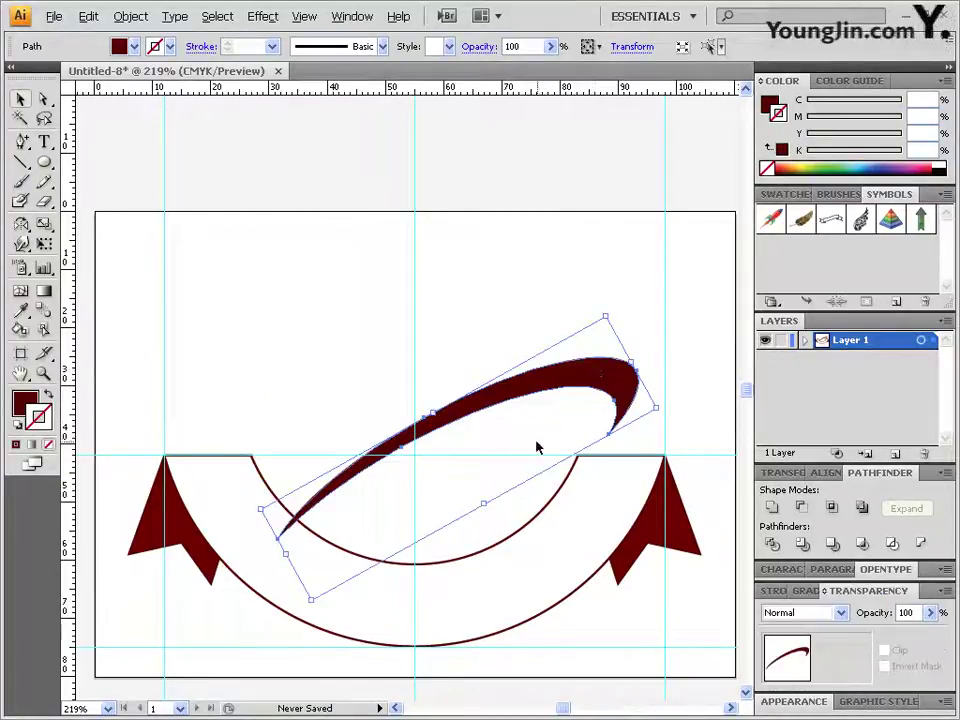
Send the rotated crescent to the back so its thin tip lies behind the arc
left_click(130, 16)
mouse_move(152, 60)
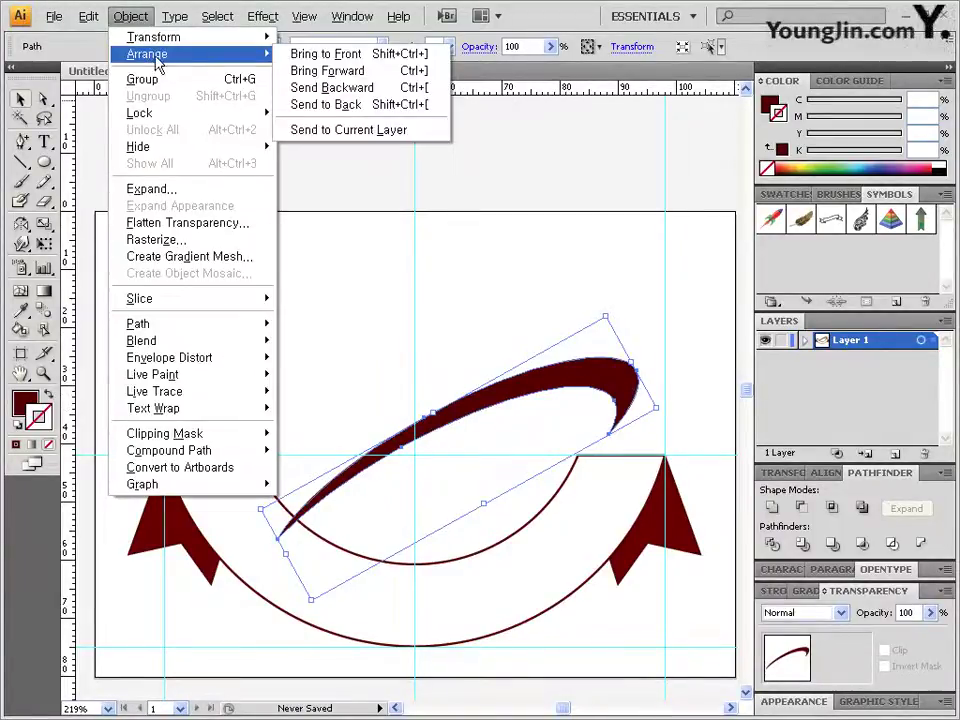
left_click(356, 105)
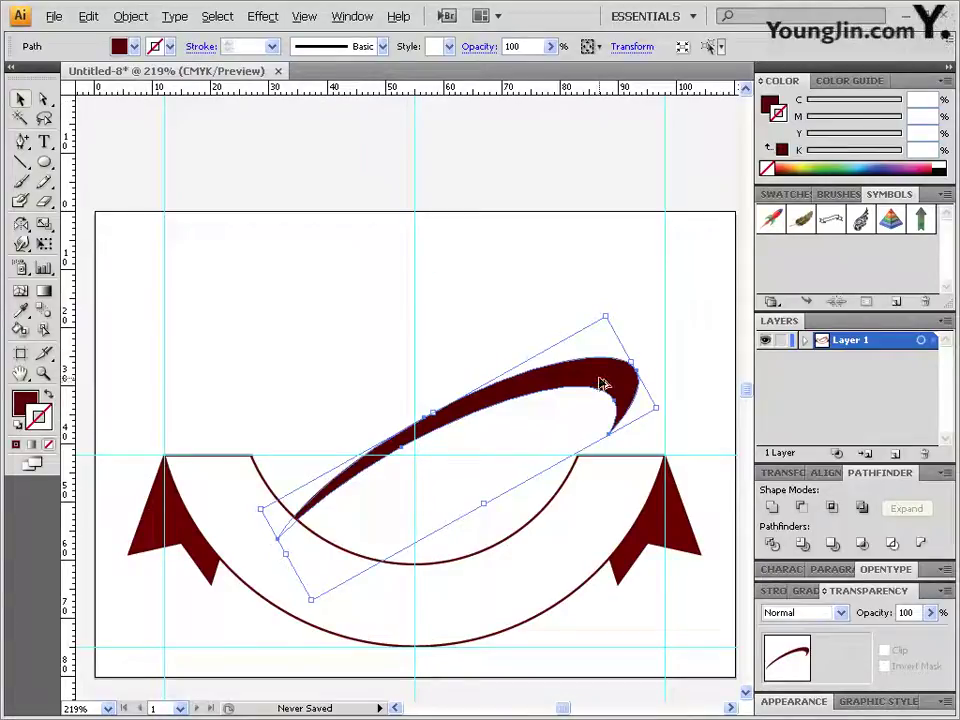
Duplicate the crescent just below the original and scale the copy down so it nests inside the larger crescent
left_click_drag(603, 383, 598, 401)
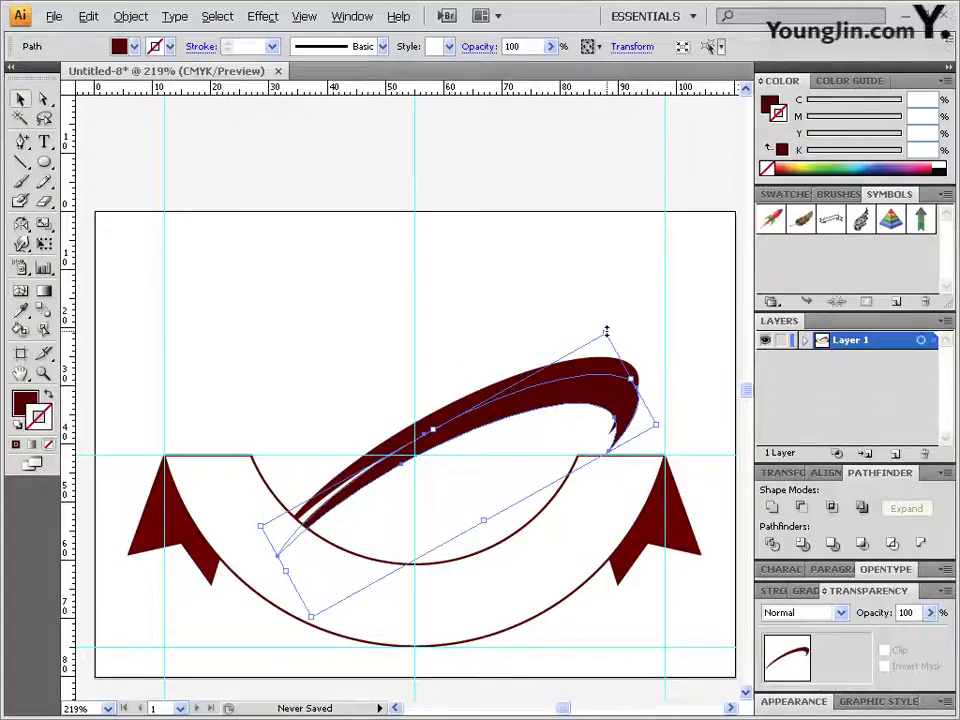
left_click_drag(605, 331, 572, 366)
left_click_drag(577, 418, 565, 406)
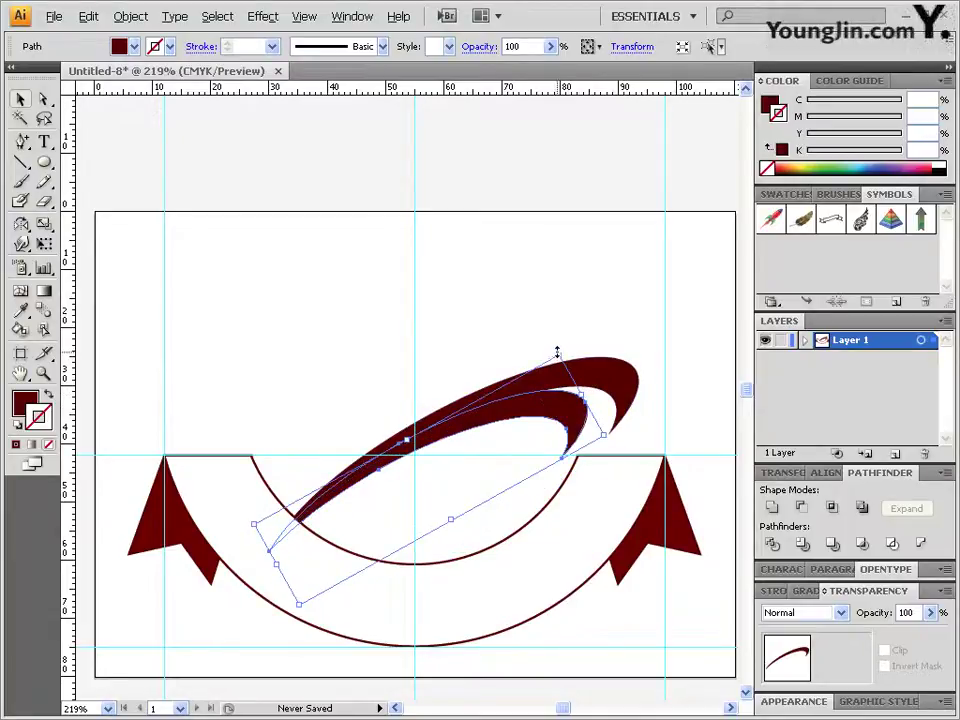
left_click_drag(557, 350, 555, 360)
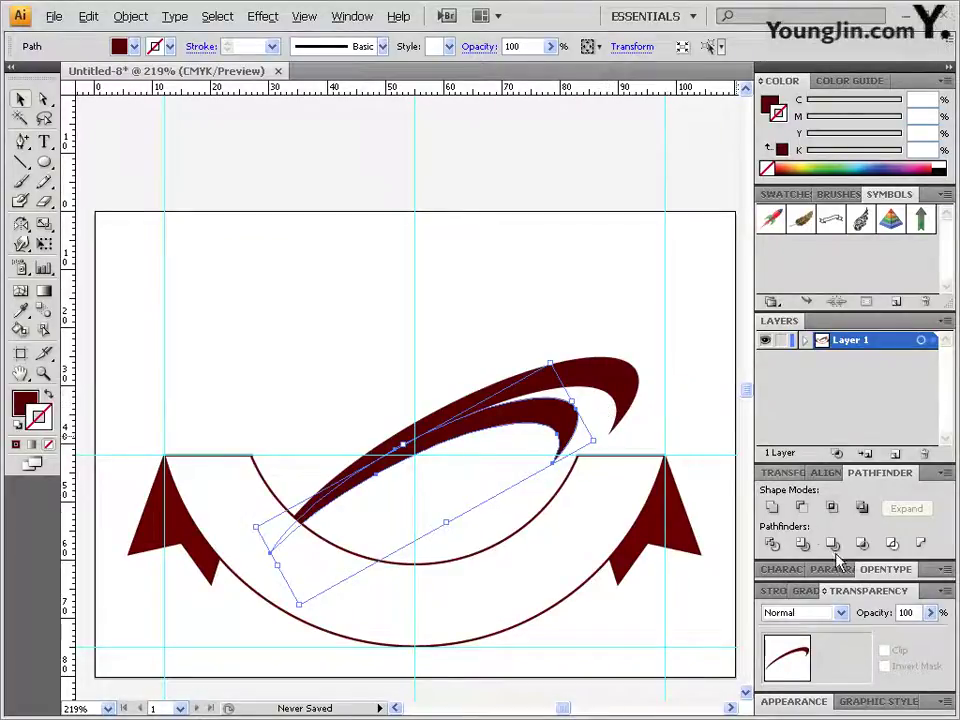
Set the smaller crescent's opacity to 50%, send it to the back and deselect it
left_click(915, 613)
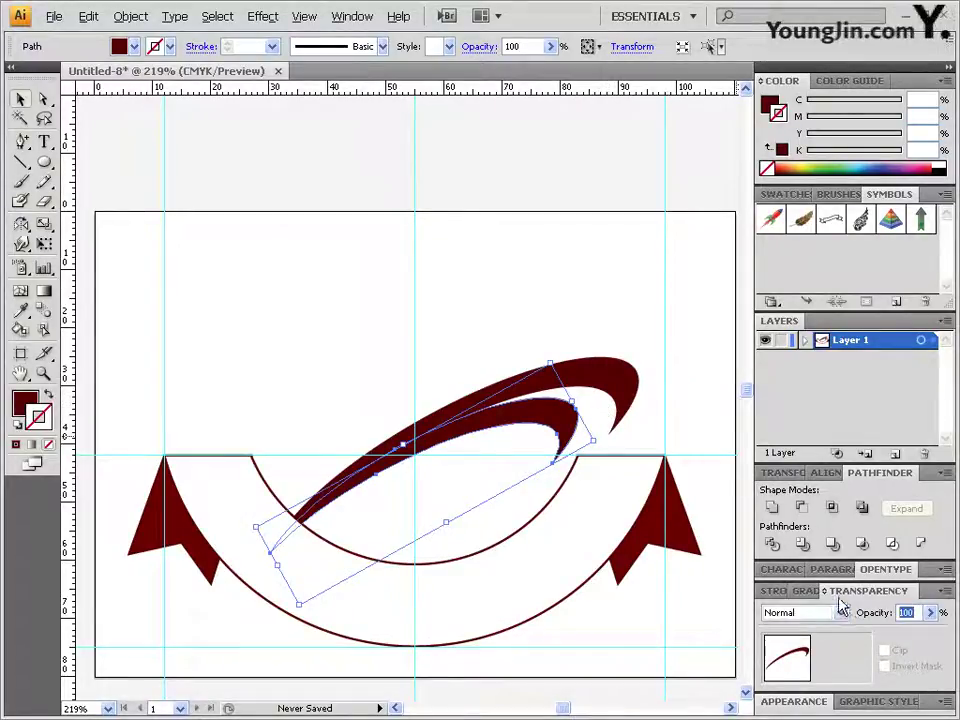
type("50")
key("Return")
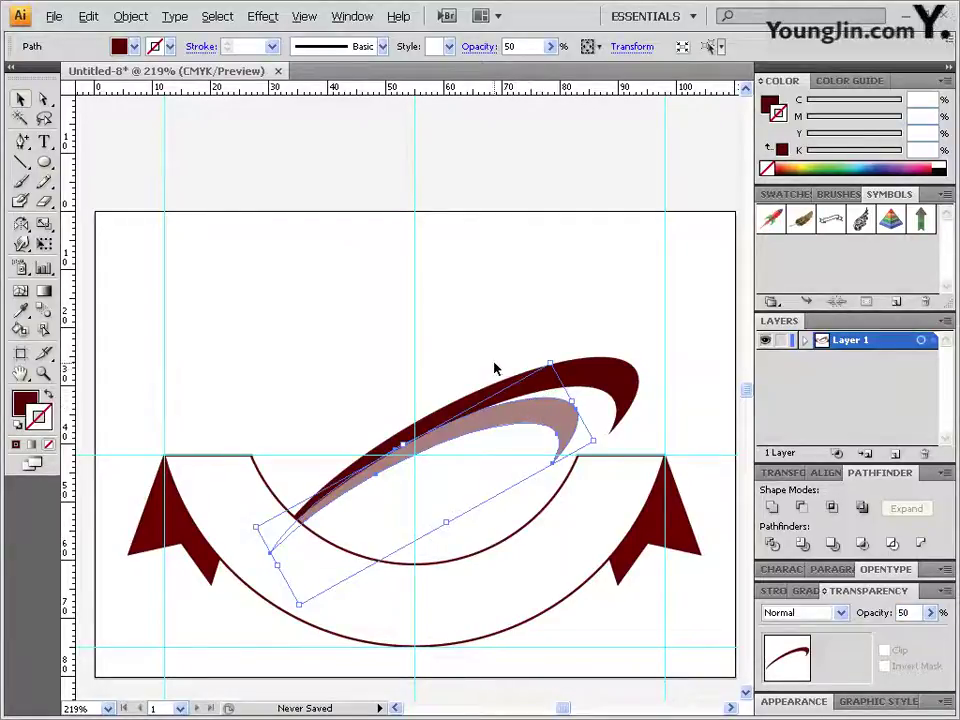
left_click(130, 16)
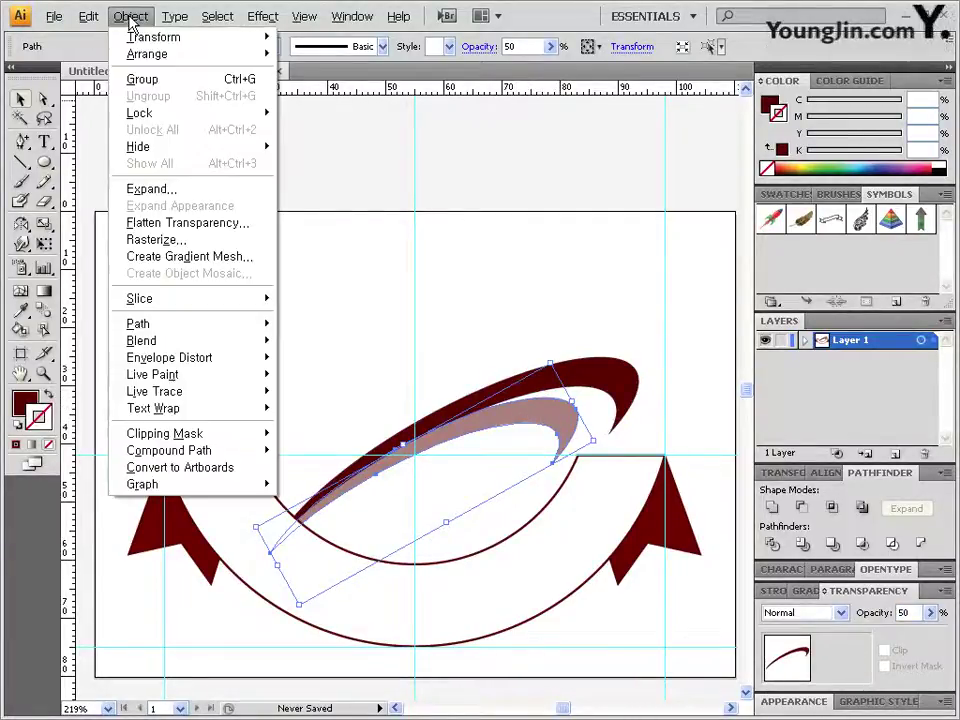
mouse_move(143, 58)
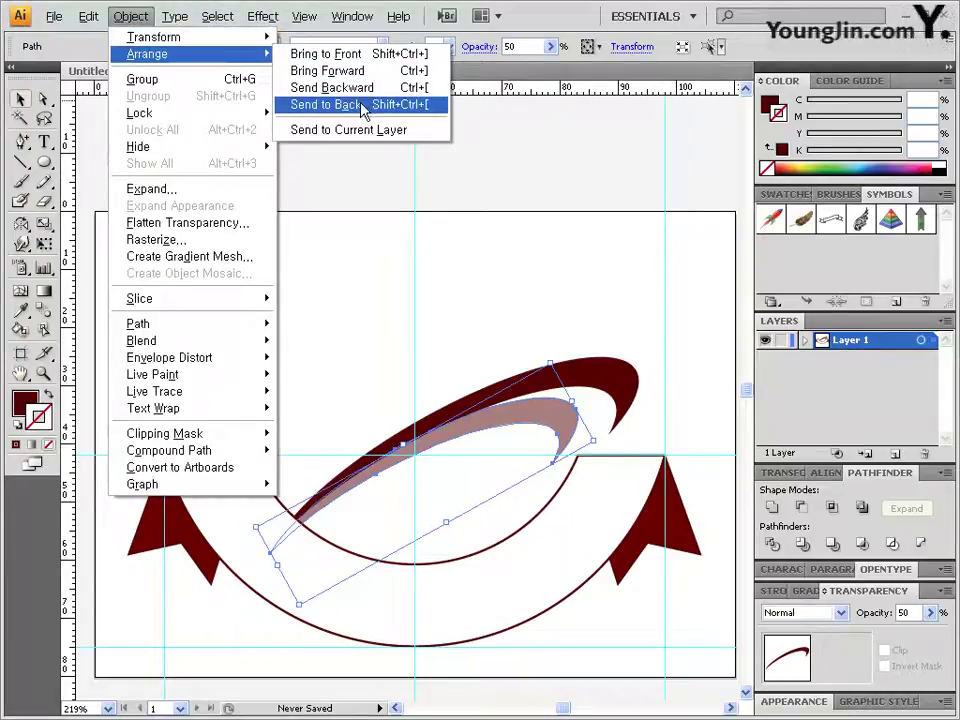
left_click(330, 105)
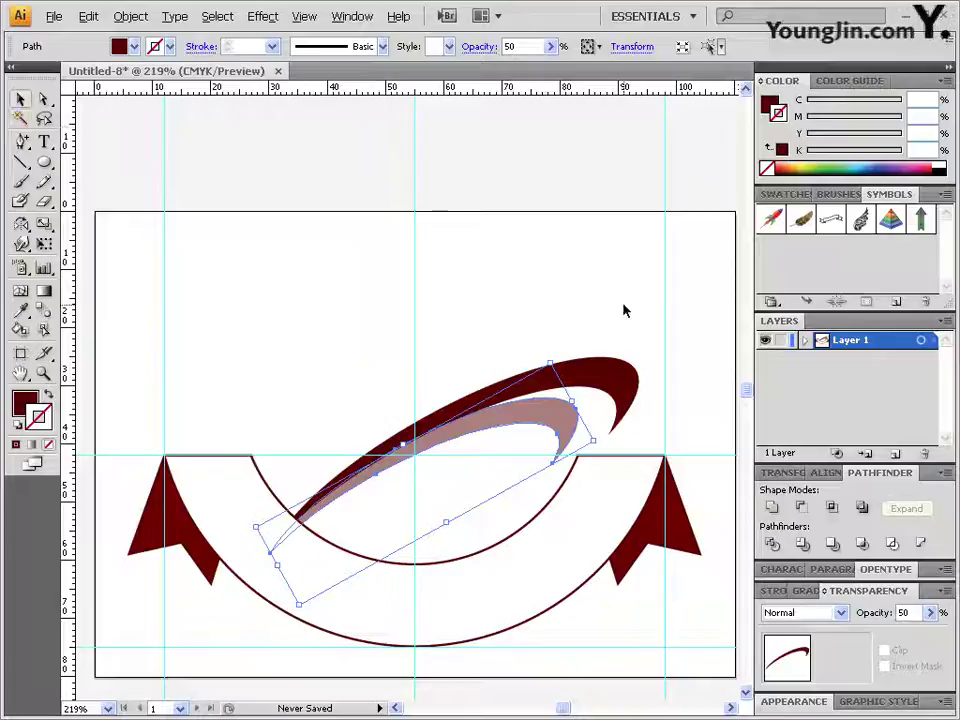
left_click(478, 313)
Draw a rectangle about 26 × 12 mm above the crescents with a fill of C 0, M 100, Y 100, K 80 and no stroke
left_click_drag(44, 162, 120, 166)
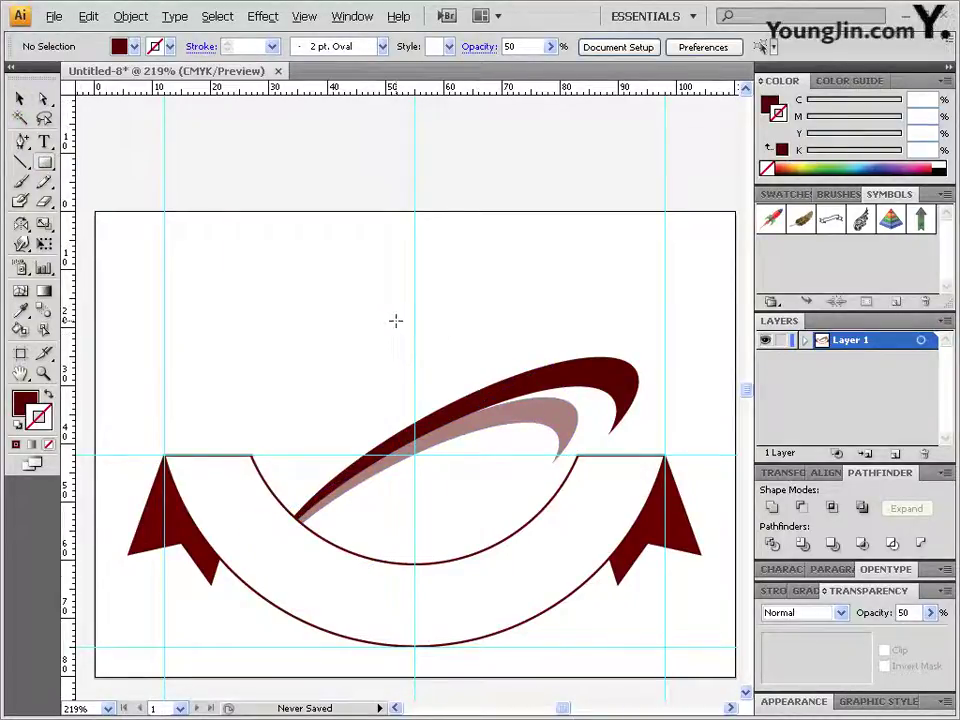
left_click_drag(396, 320, 548, 383)
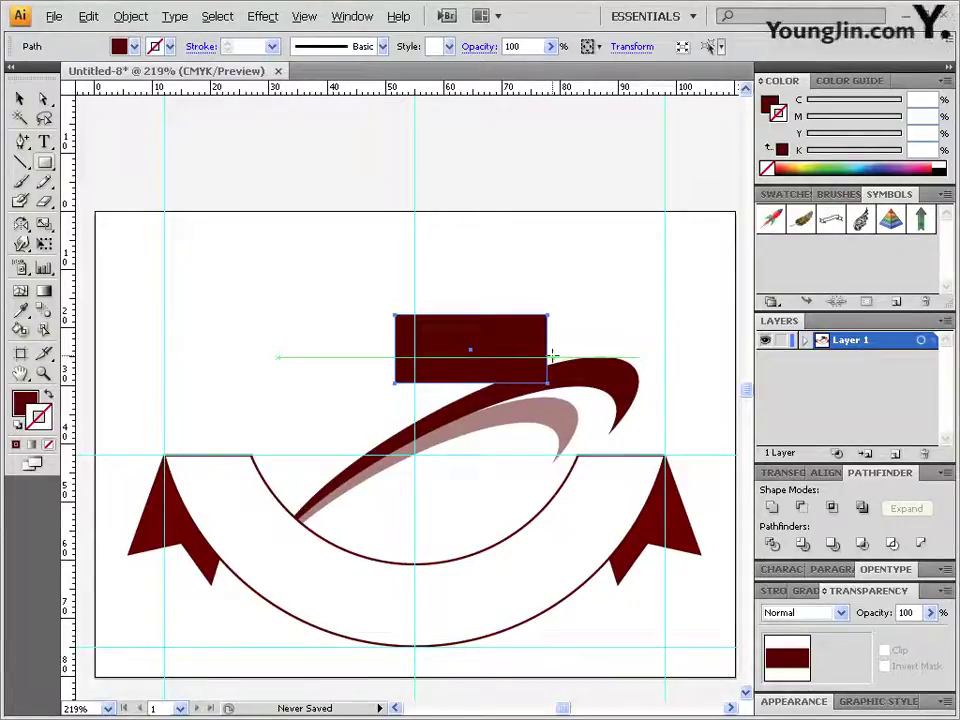
left_click(776, 104)
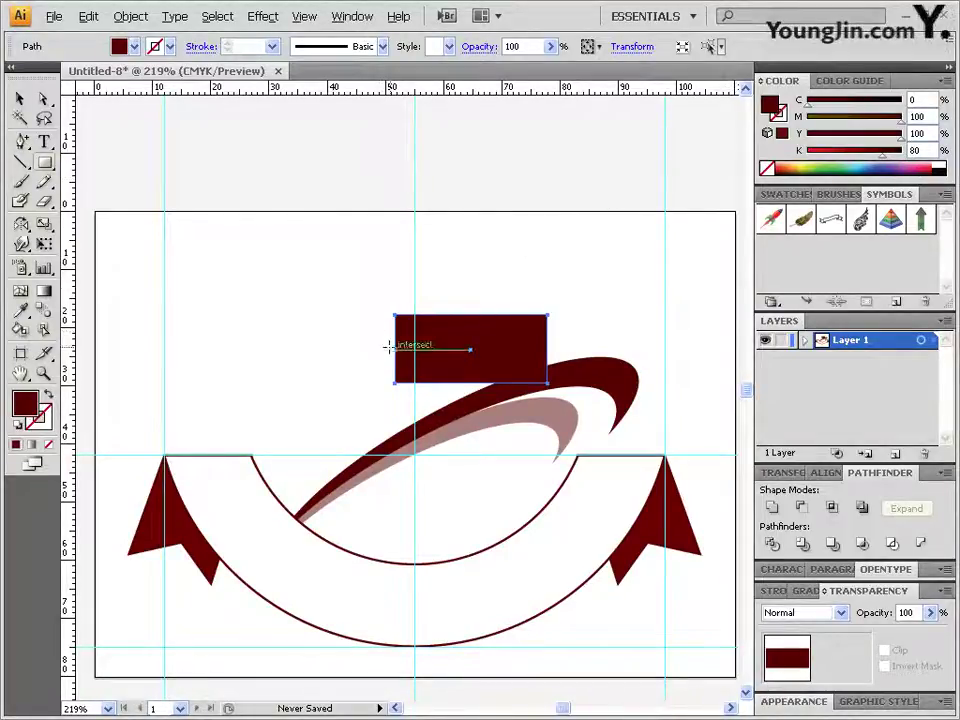
Draw a three-sided polygon about 12 mm high, level with the rectangle, its tip pointing right and overlapping the rectangle's left edge
left_click_drag(44, 162, 105, 233)
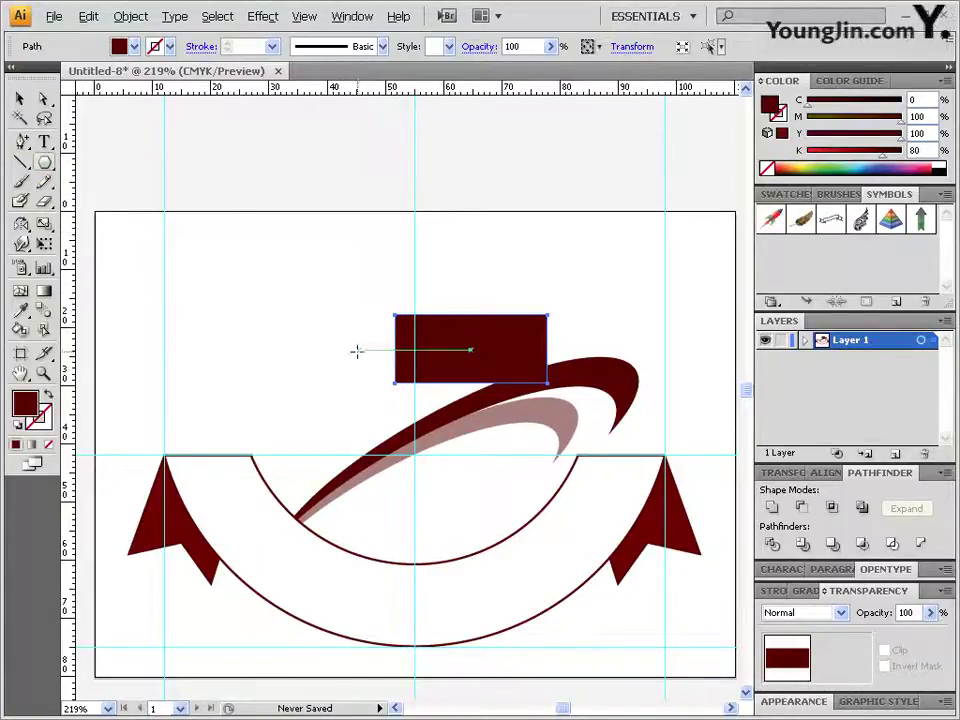
mouse_move(354, 349)
left_mouse_down()
mouse_move(387, 350)
mouse_move(377, 345)
mouse_move(391, 337)
mouse_move(371, 344)
mouse_move(376, 350)
left_mouse_up()
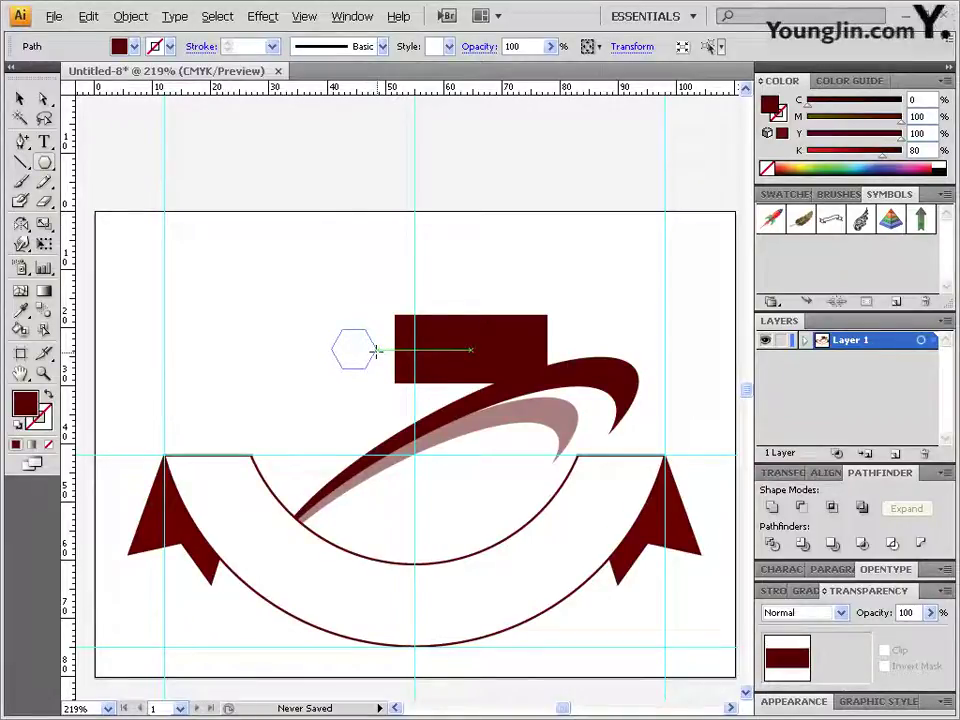
key("Down")
key("Down")
key("Down")
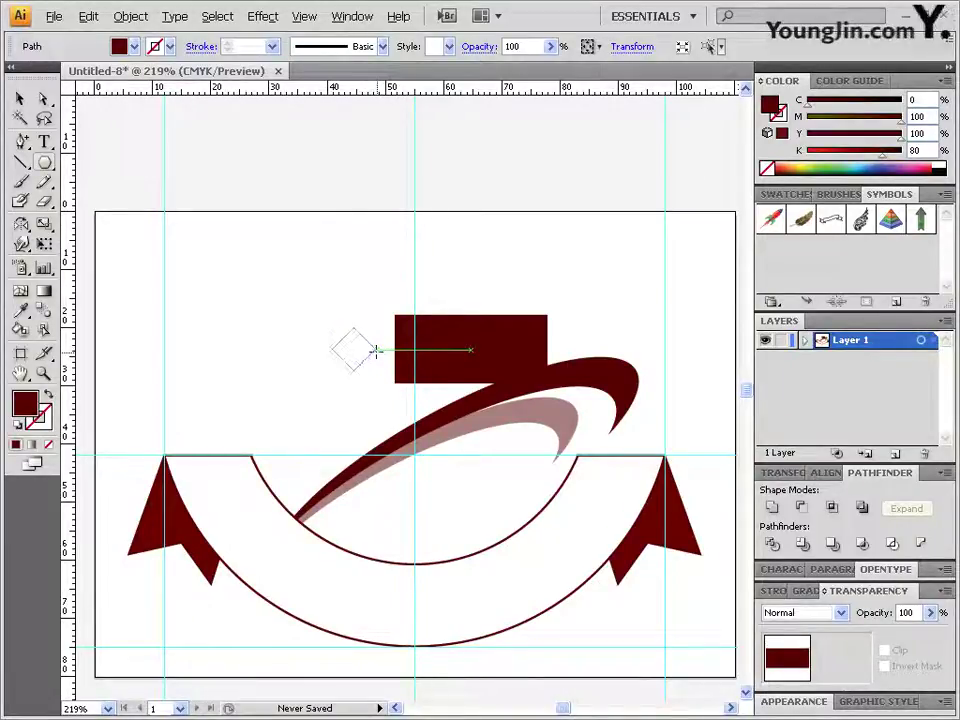
left_click_drag(376, 350, 417, 349)
Select the triangle and the rectangle and unite them into one camera-shaped silhouette
key("a")
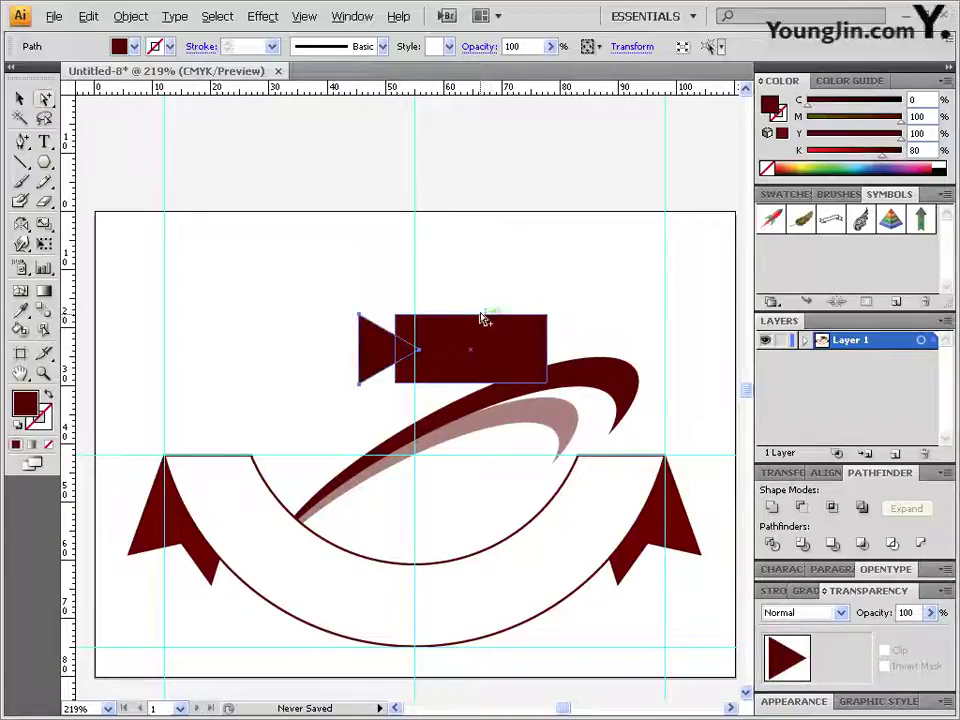
left_click_drag(321, 287, 441, 354)
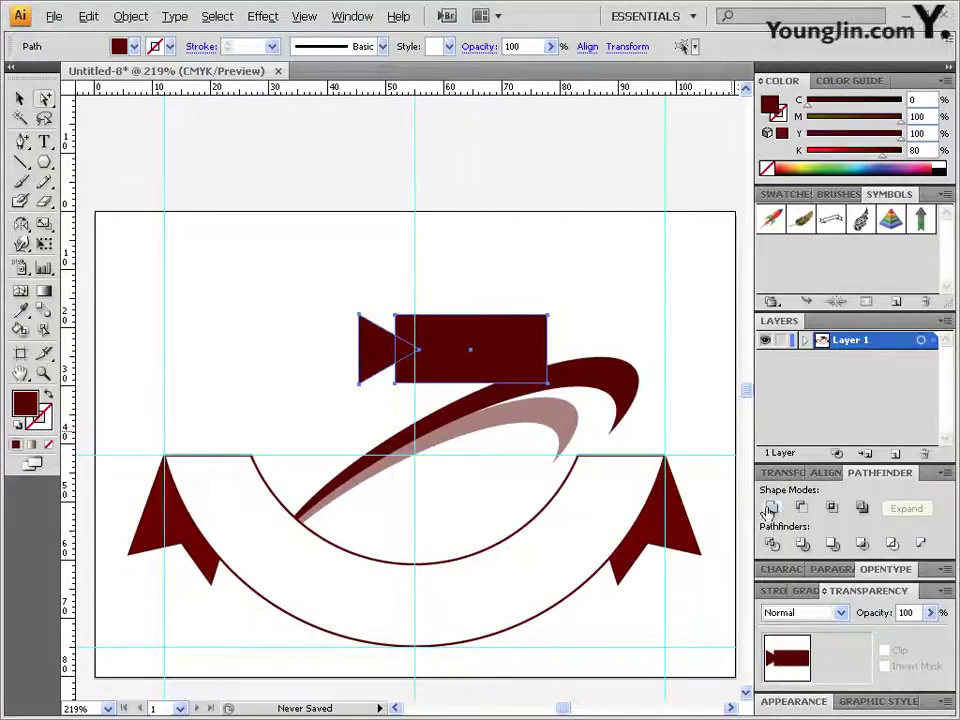
left_click(770, 509)
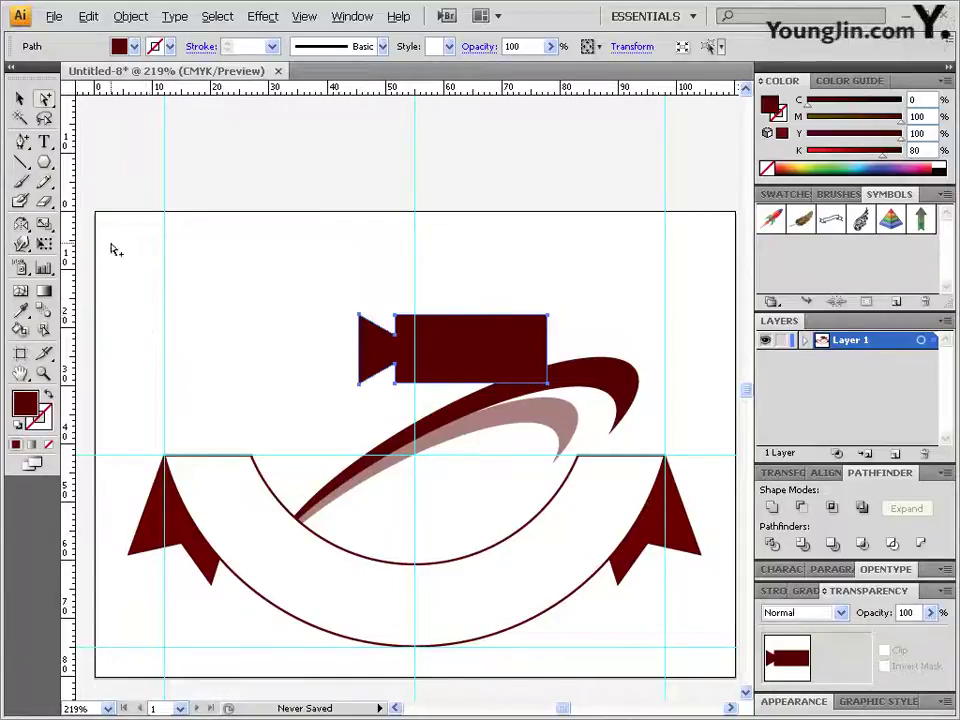
Draw a circle about 6.5 mm wide above the camera body with no fill and a 13 pt dark red stroke
left_click_drag(44, 162, 70, 204)
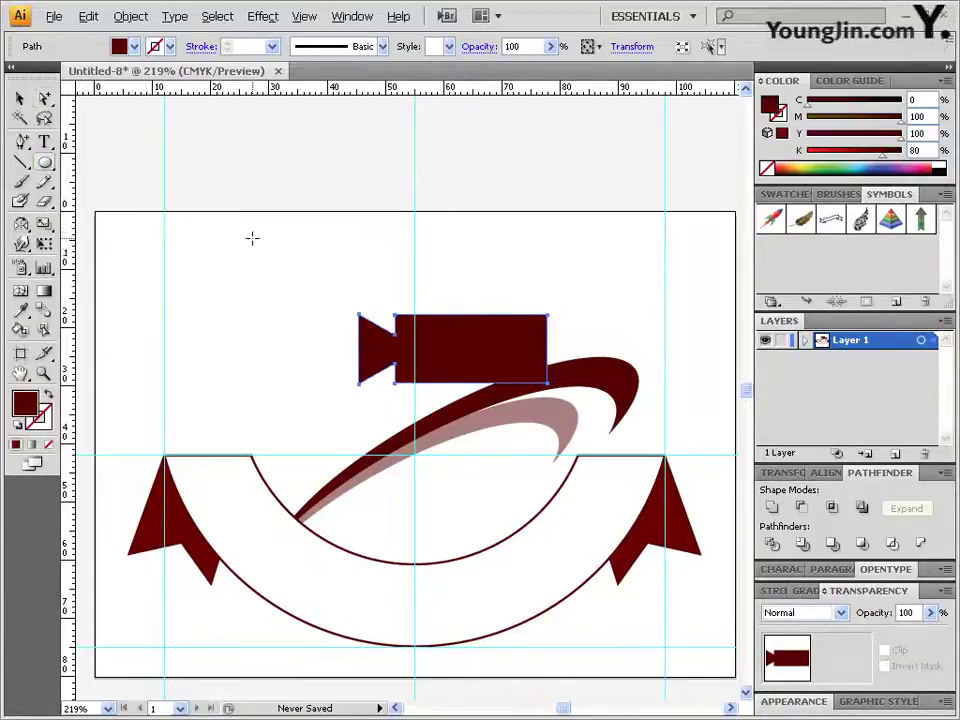
left_click_drag(434, 279, 452, 269)
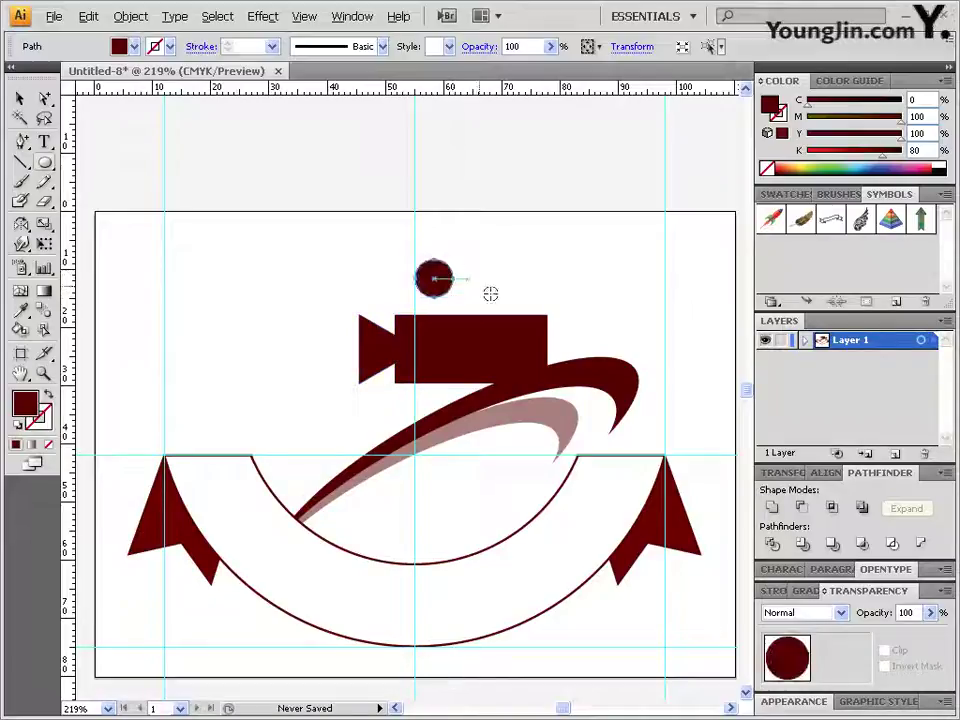
left_click(50, 397)
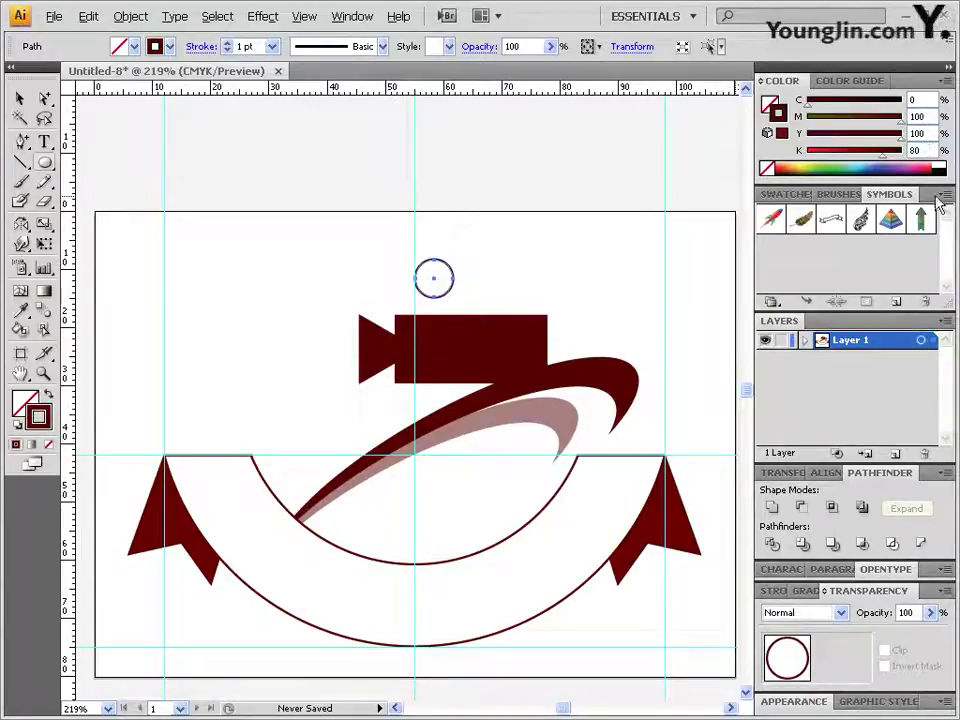
left_click(776, 590)
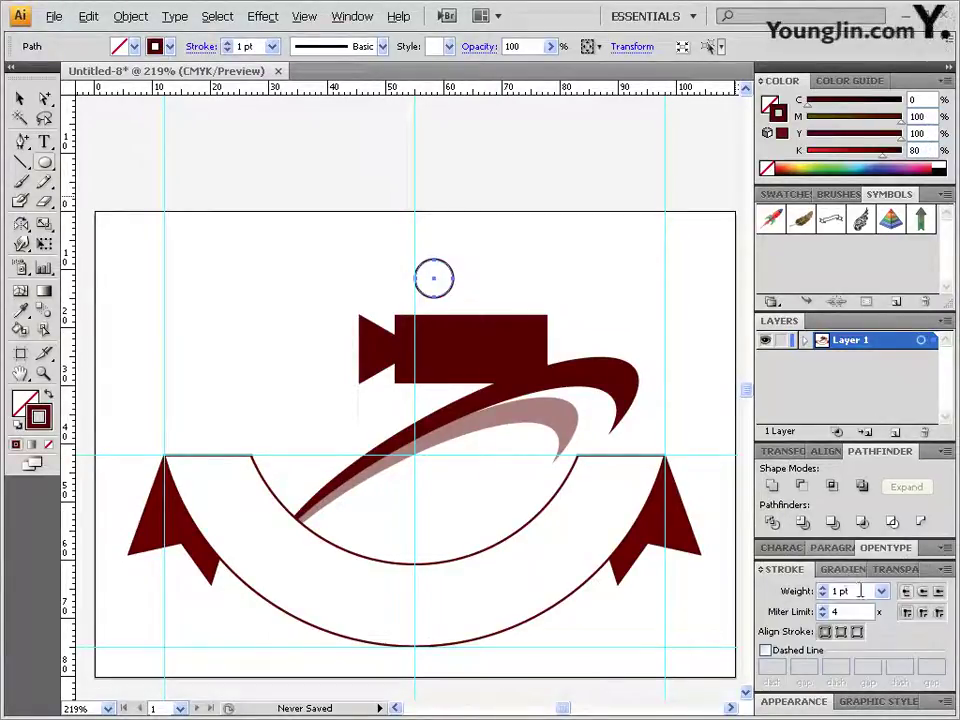
left_click(860, 591)
type("13")
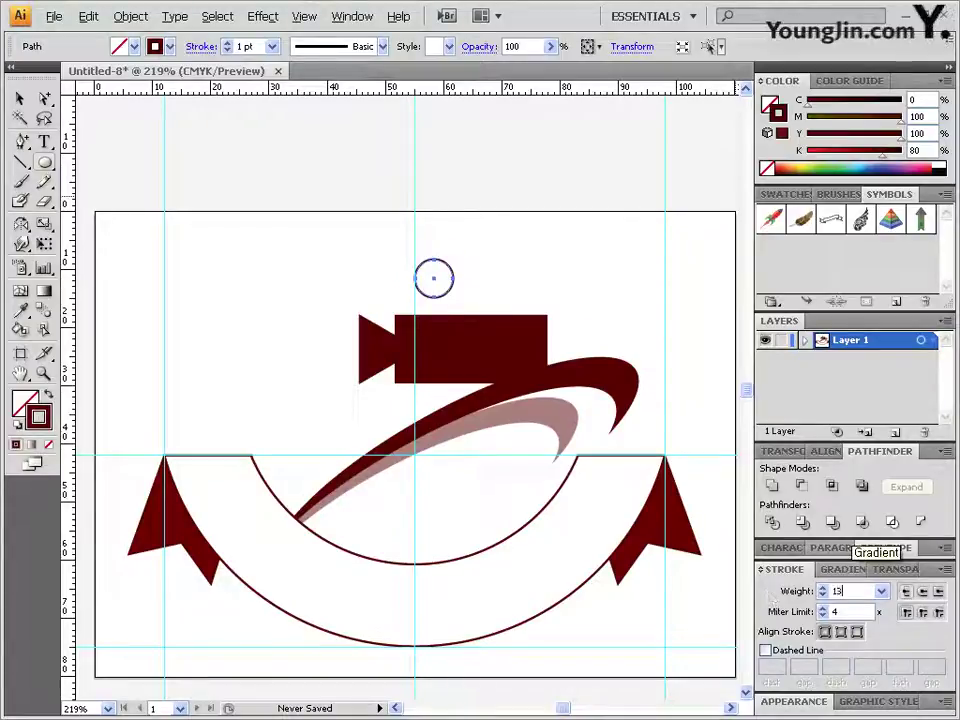
key("Return")
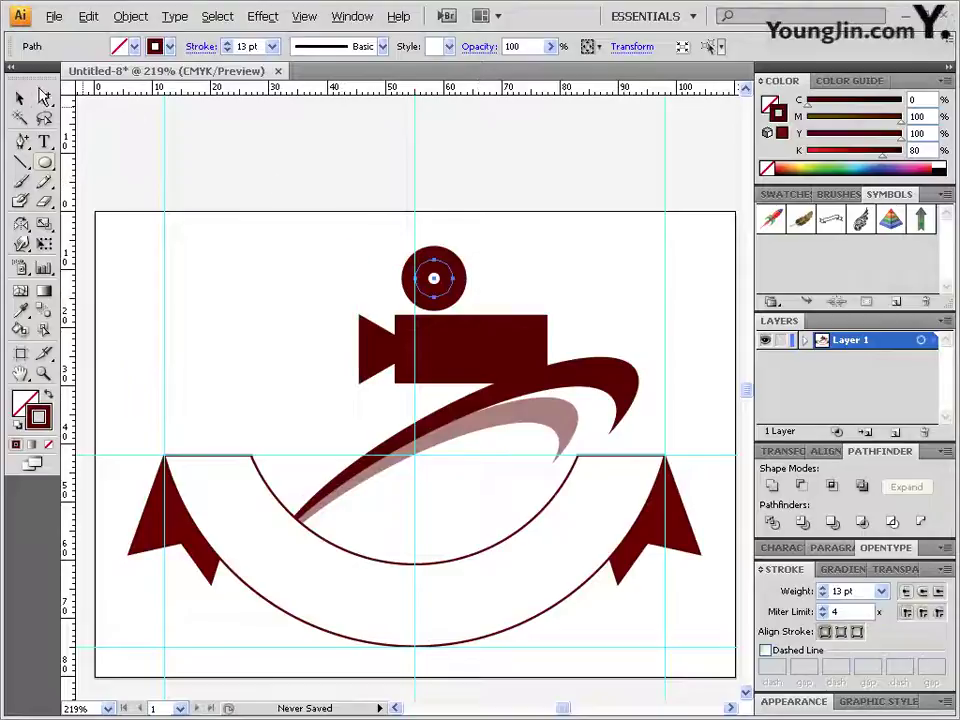
Nudge the thick-stroked circle slightly up and convert its stroke to an outlined shape
left_click(20, 98)
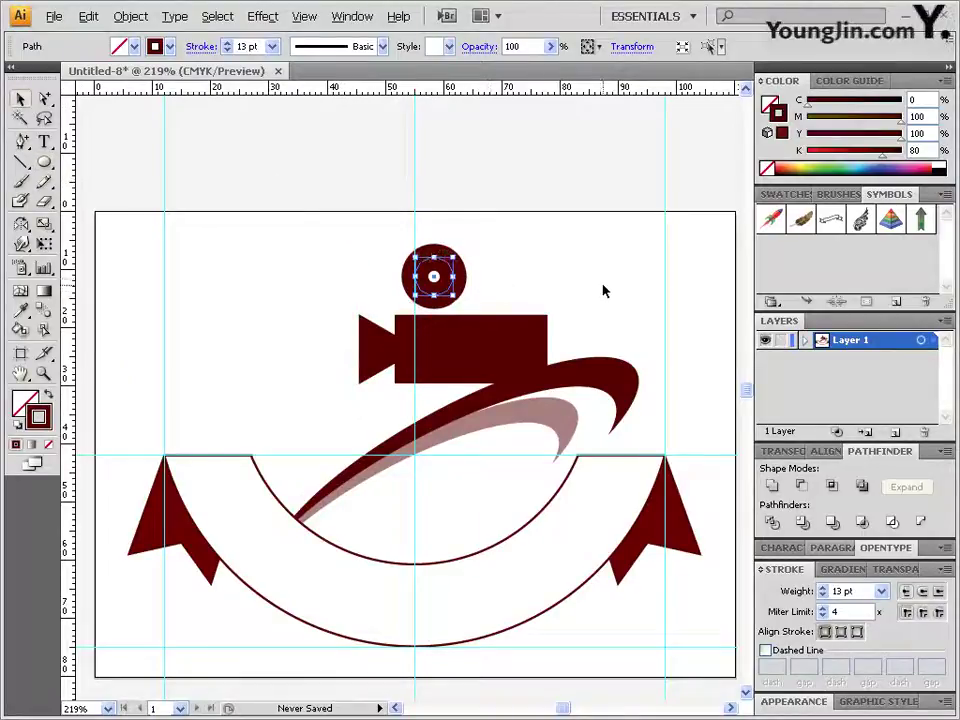
key("Up")
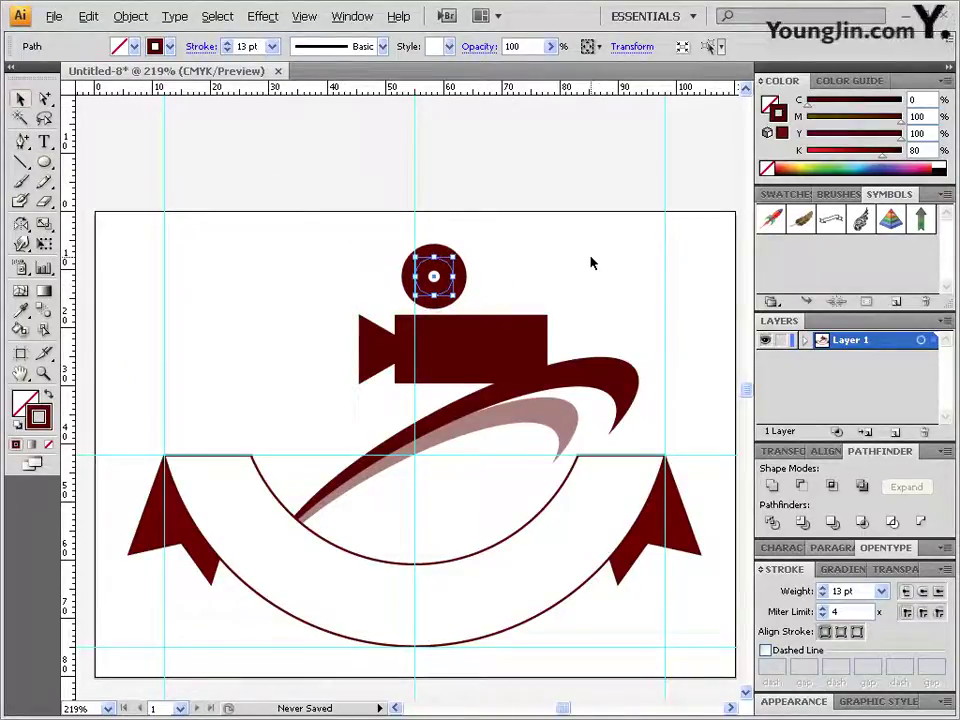
left_click(130, 16)
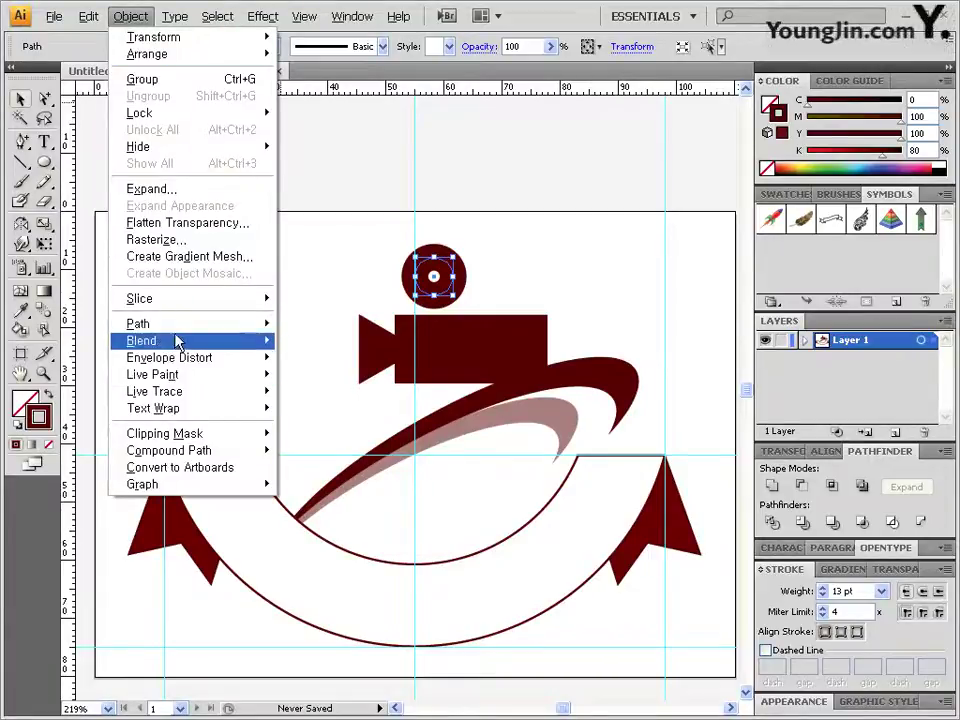
mouse_move(195, 328)
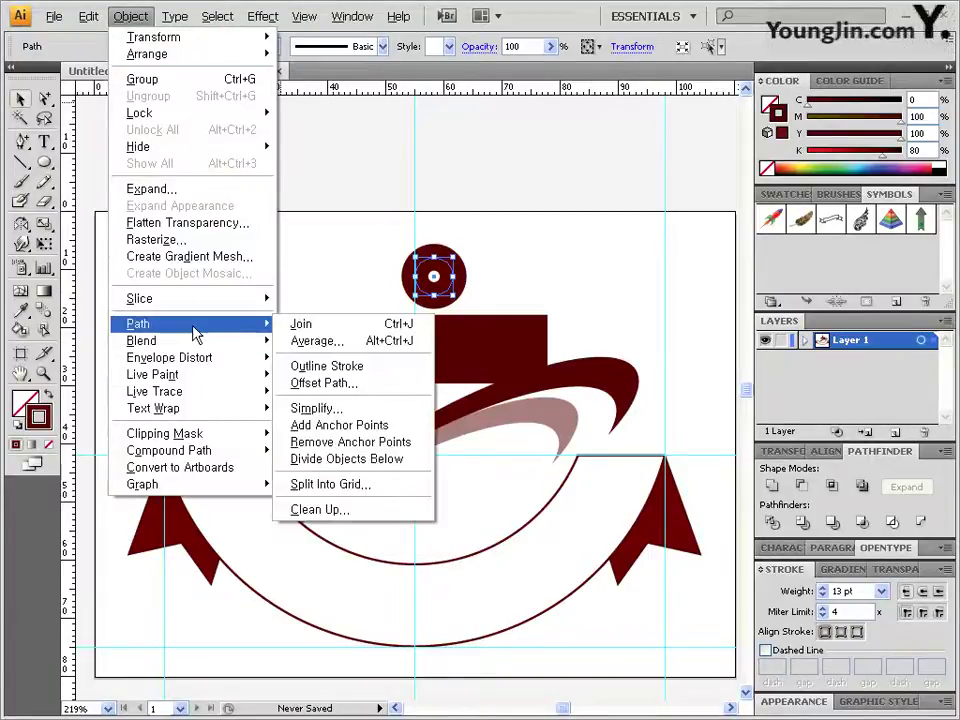
left_click(397, 366)
Duplicate the film reel horizontally to the right and nudge the copy left until it sits within the camera body's right edge
left_click_drag(458, 282, 537, 283)
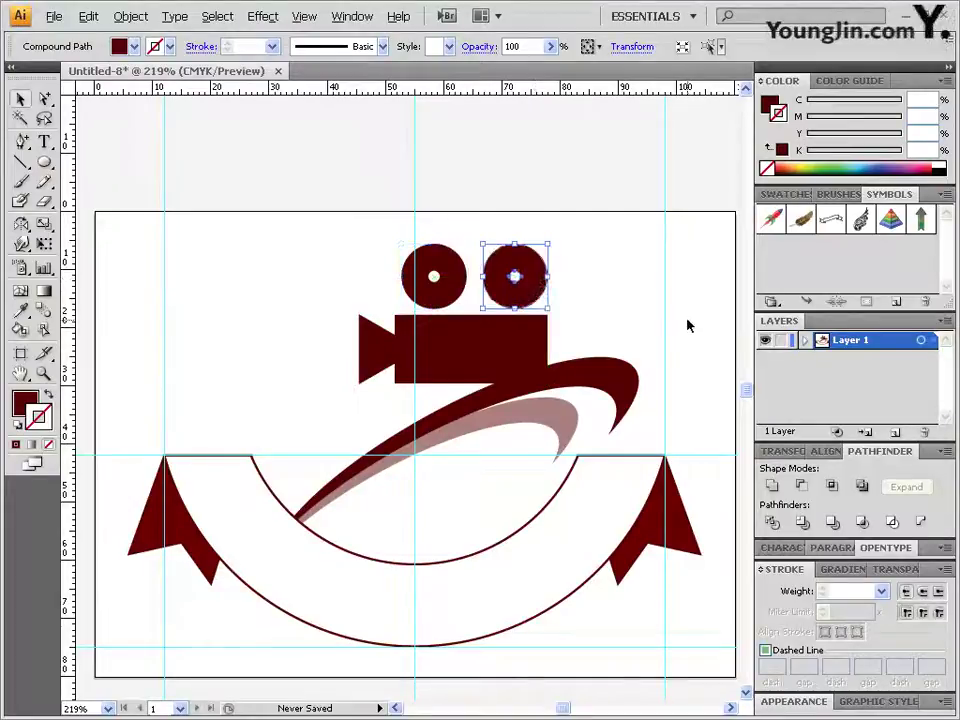
key("Left")
key("Left")
key("Left")
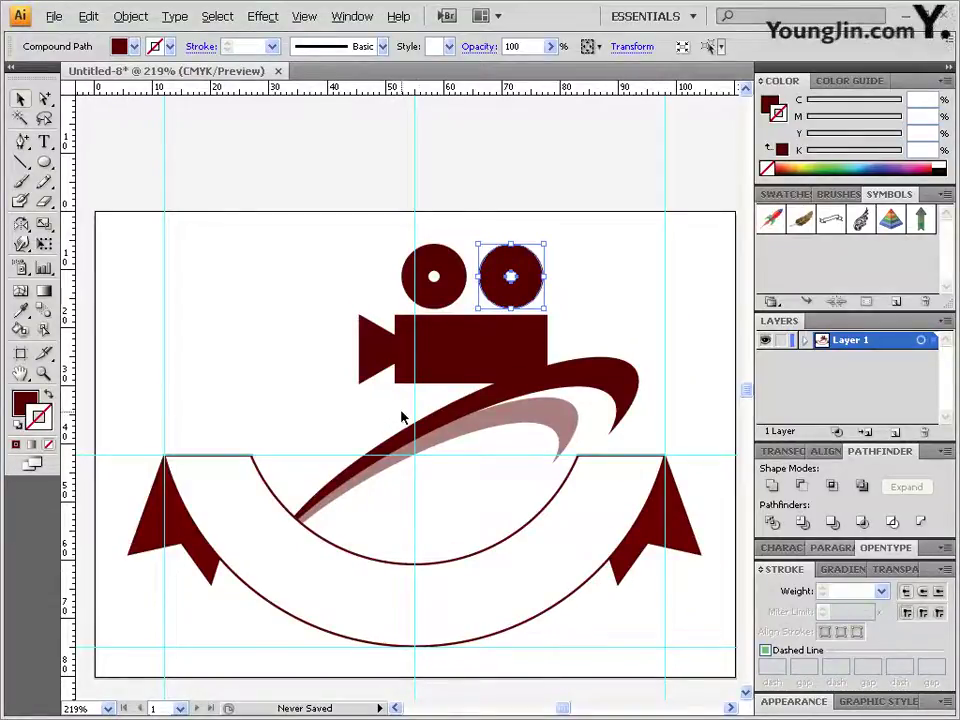
Draw an ellipse about 5 × 3.5 mm below the camera lens, tilt it along the large crescent and place two progressively smaller copies down its upper edge
left_click(44, 162)
left_click_drag(369, 417, 390, 428)
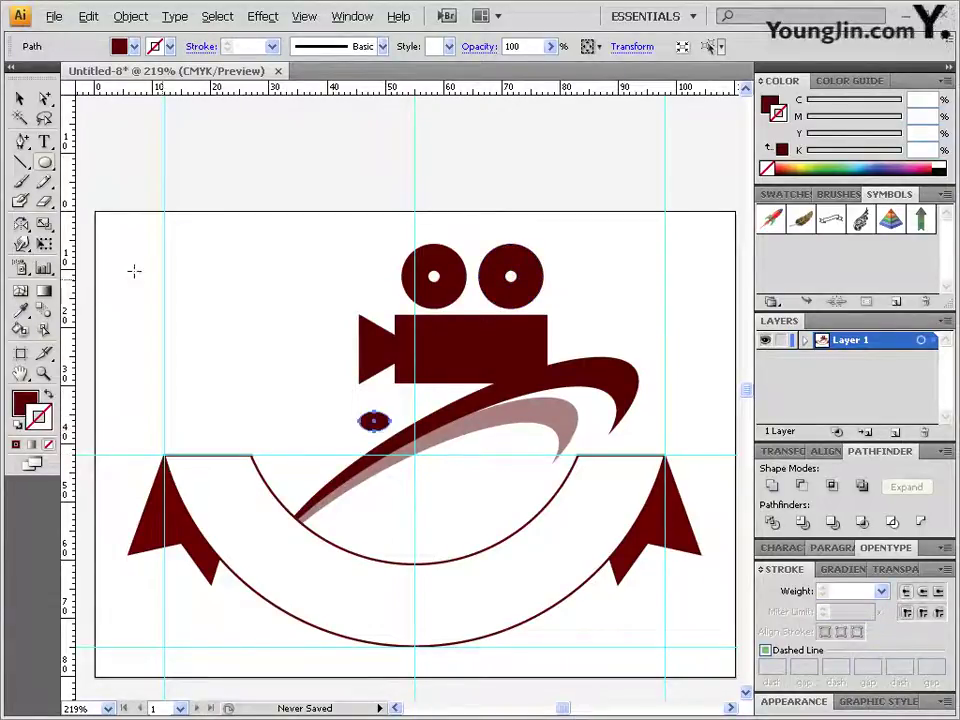
left_click(19, 98)
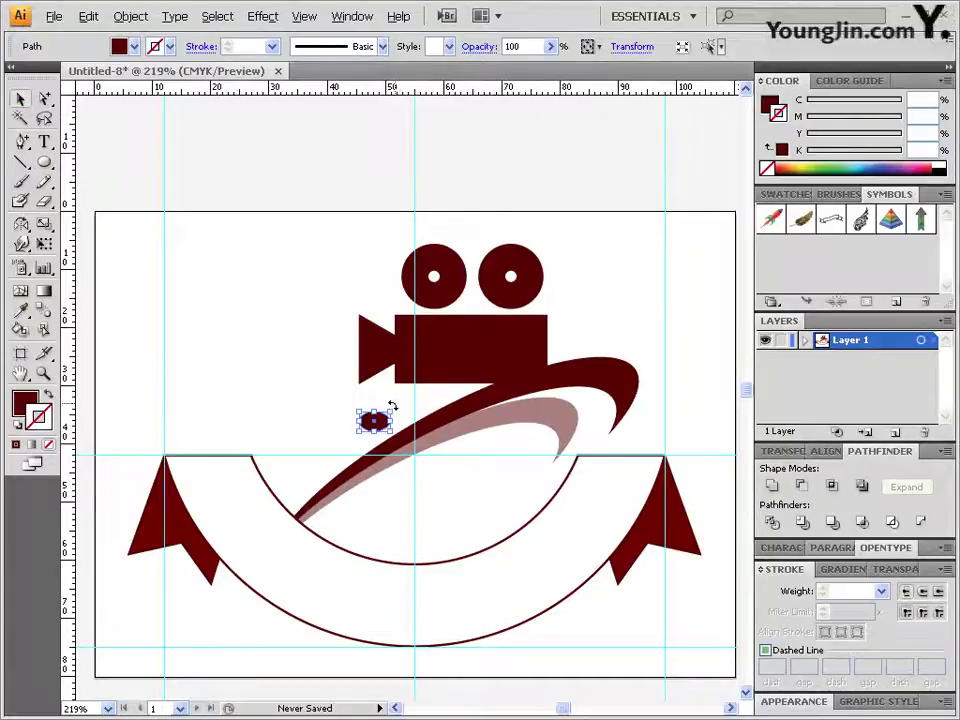
left_click_drag(392, 408, 313, 457)
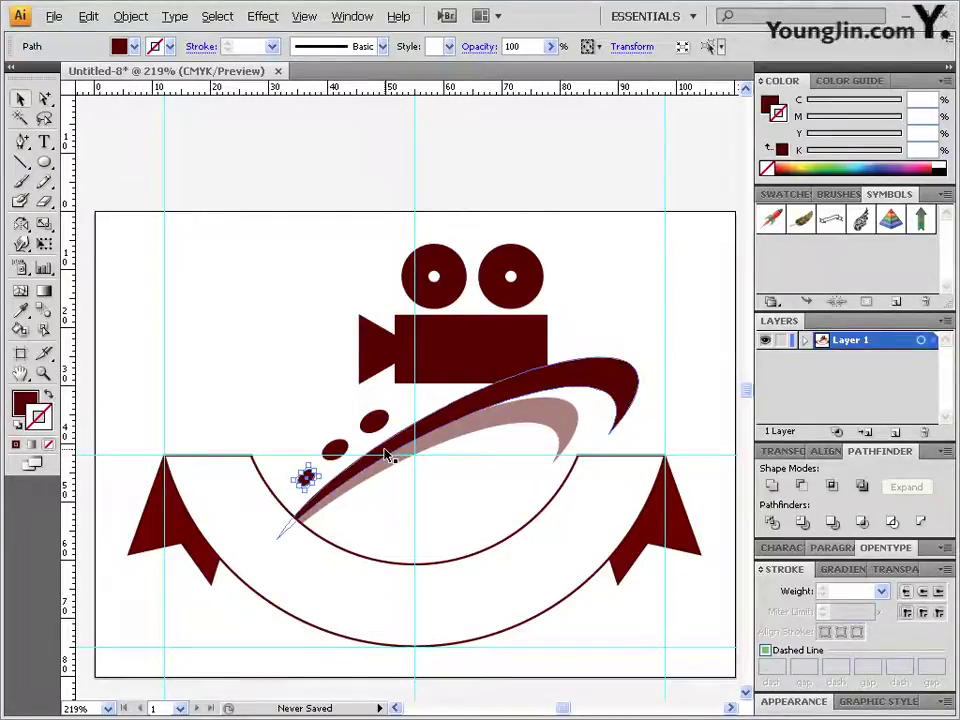
key("Up")
key("Up")
key("Up")
key("Right")
key("Right")
key("ctrl+shift+a")
Draw a circle about 86 mm wide centred on the vertical middle guide, with a 1 pt dark red stroke and no fill
key("l")
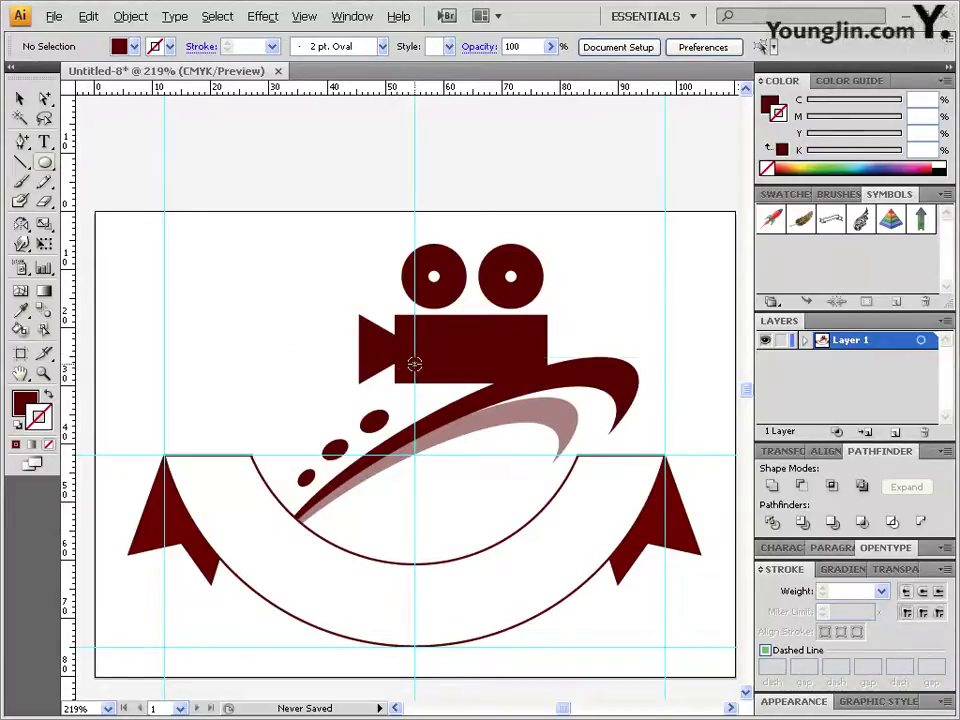
mouse_move(414, 364)
left_mouse_down()
mouse_move(520, 312)
mouse_move(570, 234)
mouse_move(508, 176)
mouse_move(526, 160)
mouse_move(638, 126)
mouse_move(638, 150)
mouse_move(656, 111)
left_mouse_up()
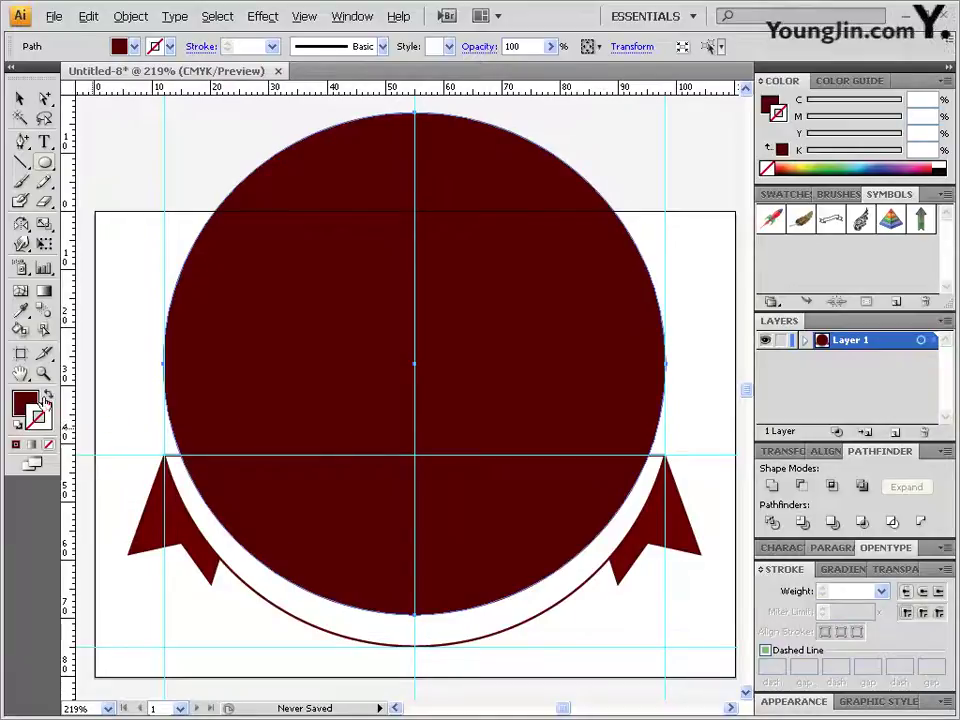
left_click(47, 396)
left_click(20, 98)
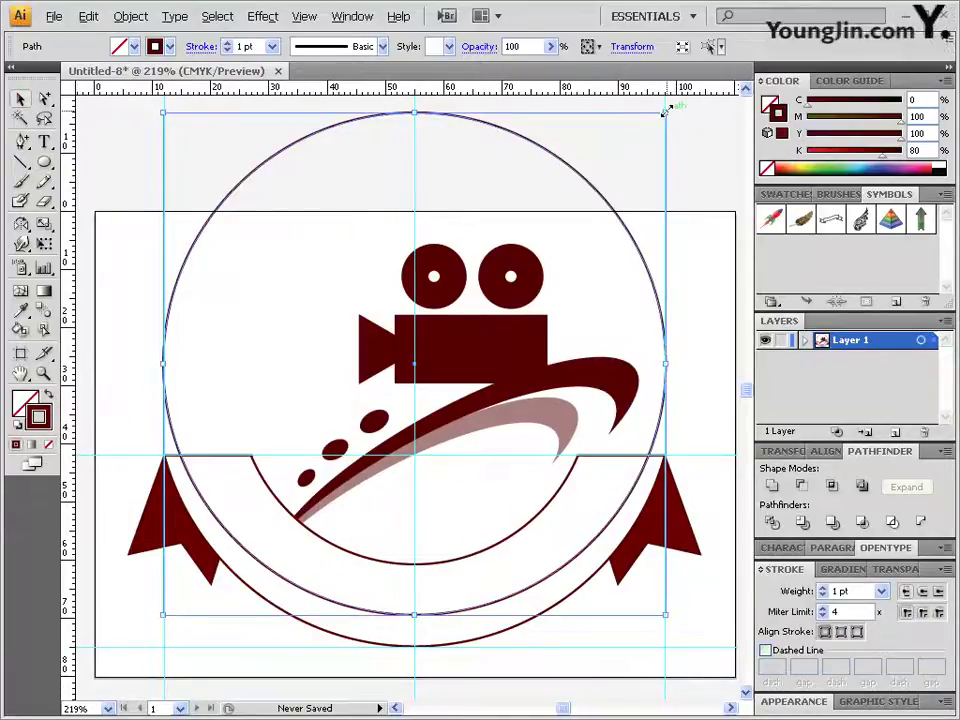
Shrink the large circle from its centre to about 81 mm and move it down so its lower arc runs along the banner
left_click_drag(664, 110, 656, 118)
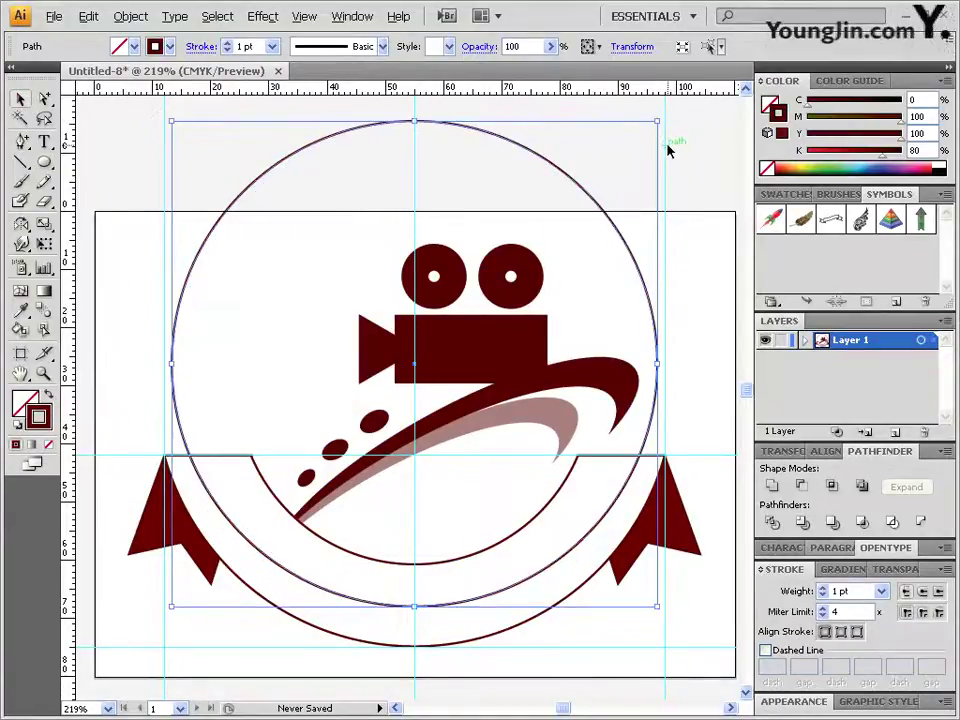
key("Down")
key("Down")
key("Down")
key("Down")
key("Down")
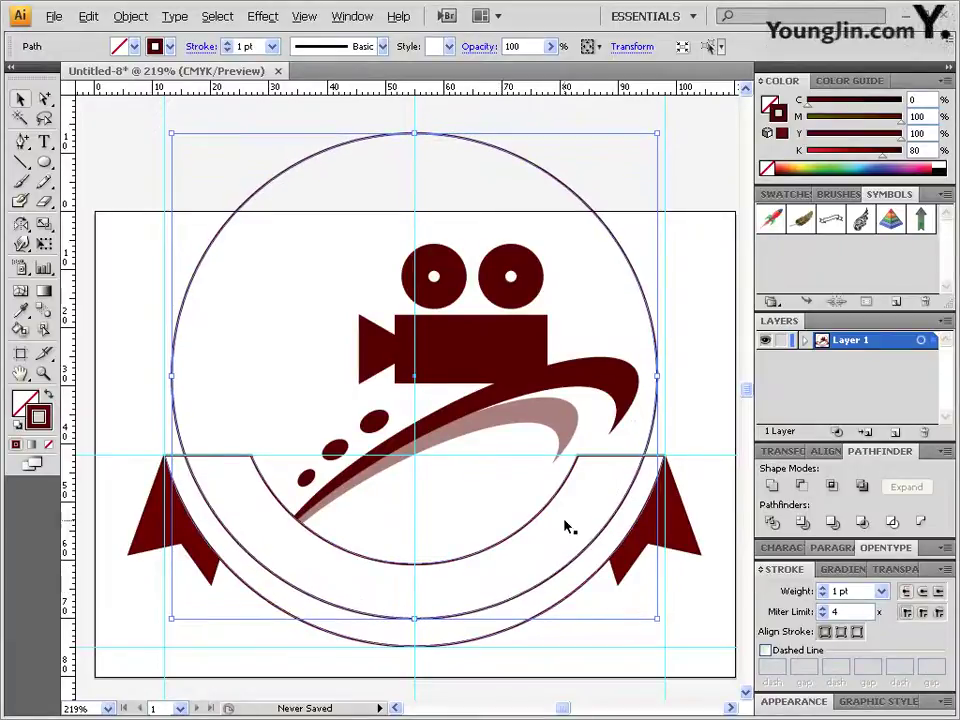
key("Down")
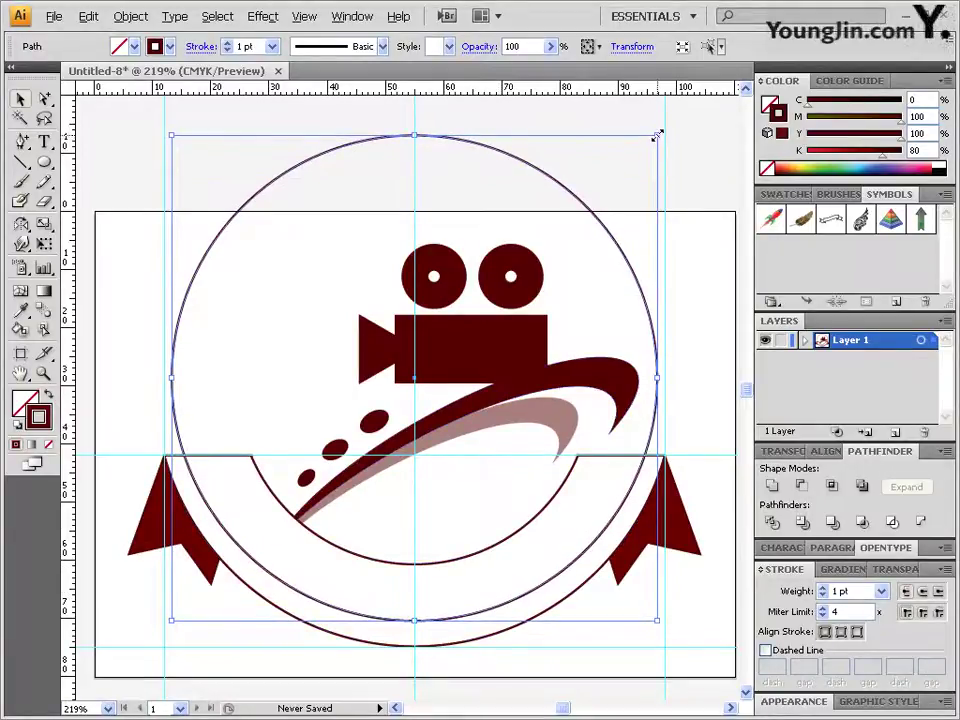
left_click_drag(657, 133, 653, 139)
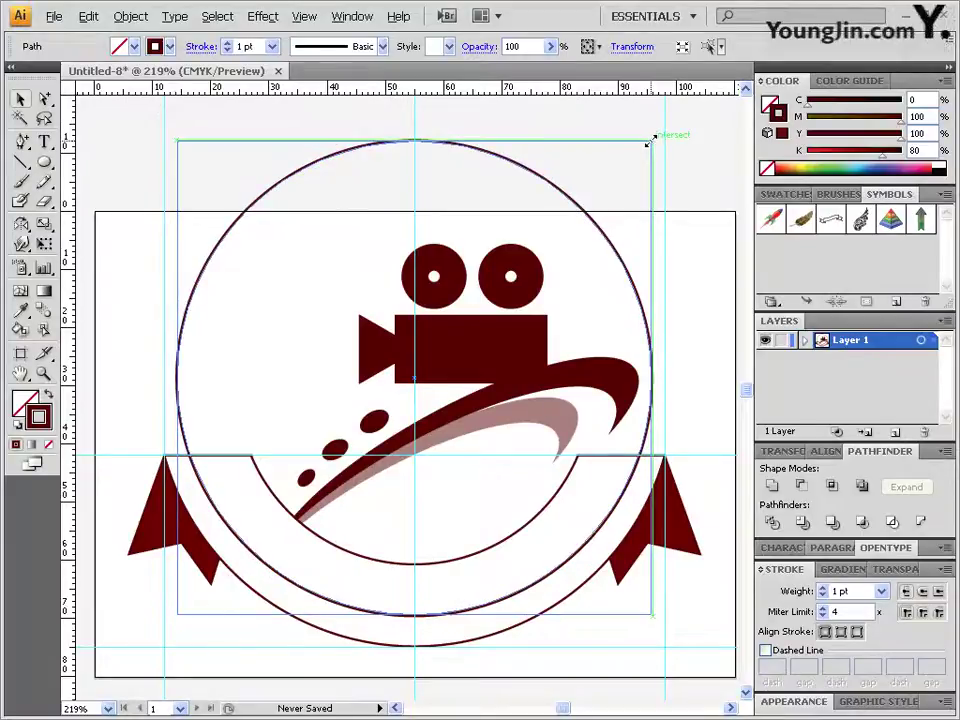
key("Down")
key("Down")
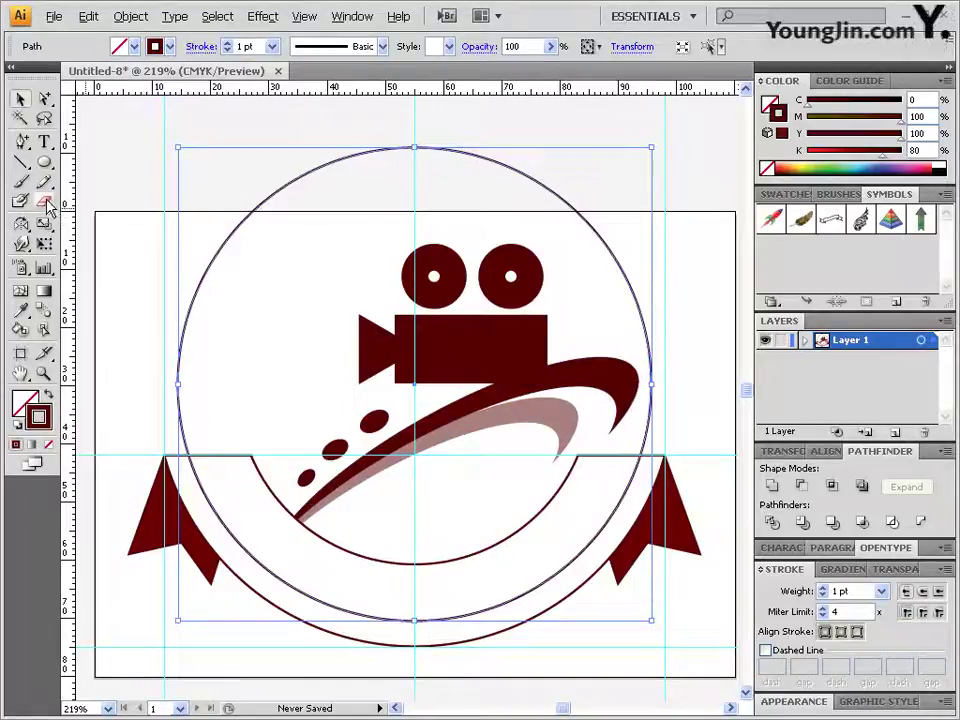
Cut the large circle with the Scissors tool near both banner ends and delete the upper arc, keeping the lower one
mouse_move(48, 205)
left_mouse_down()
mouse_move(94, 206)
mouse_move(110, 224)
left_mouse_up()
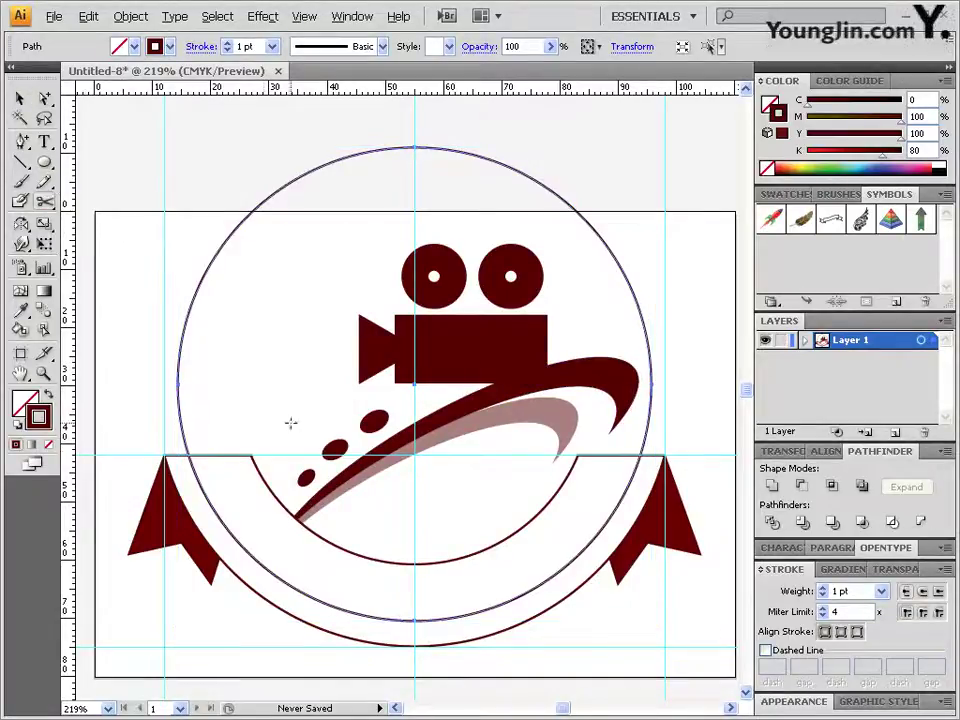
left_click(199, 478)
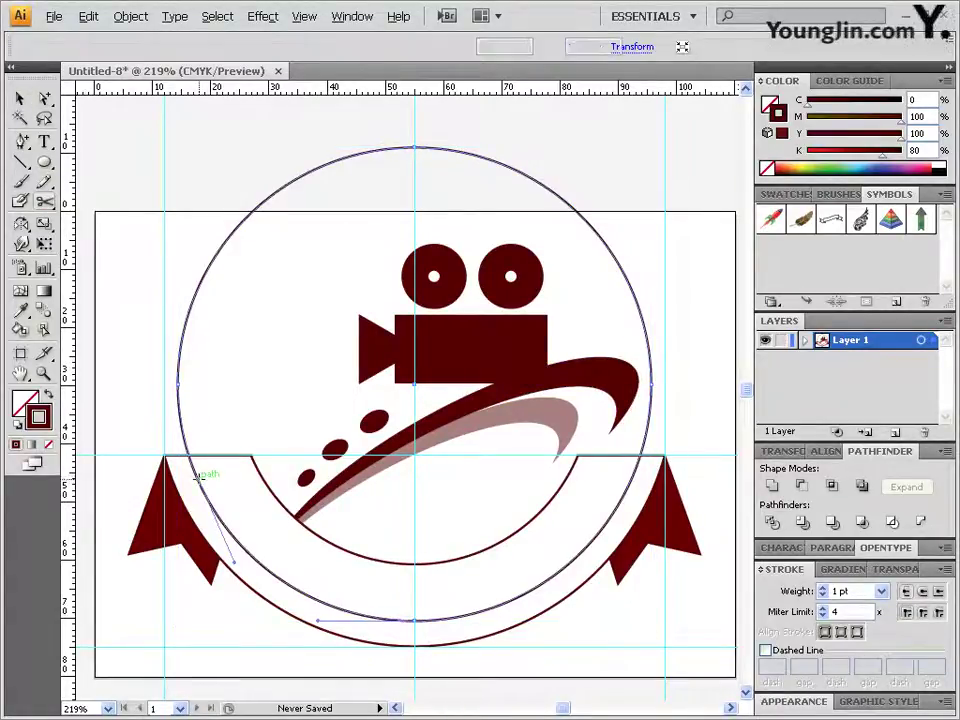
left_click(632, 481)
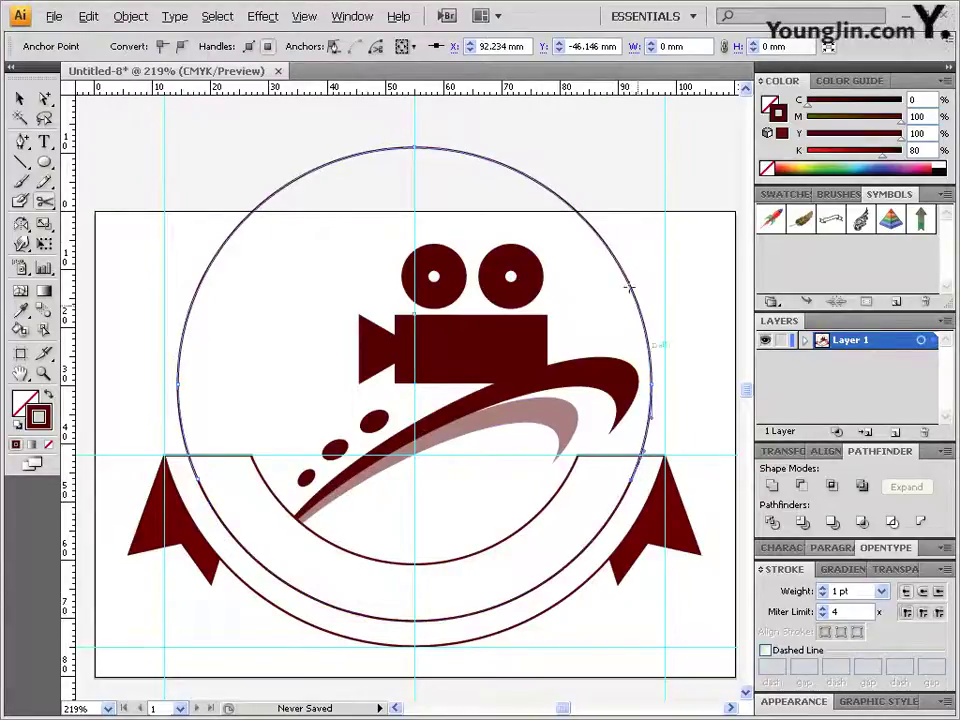
left_click(45, 99)
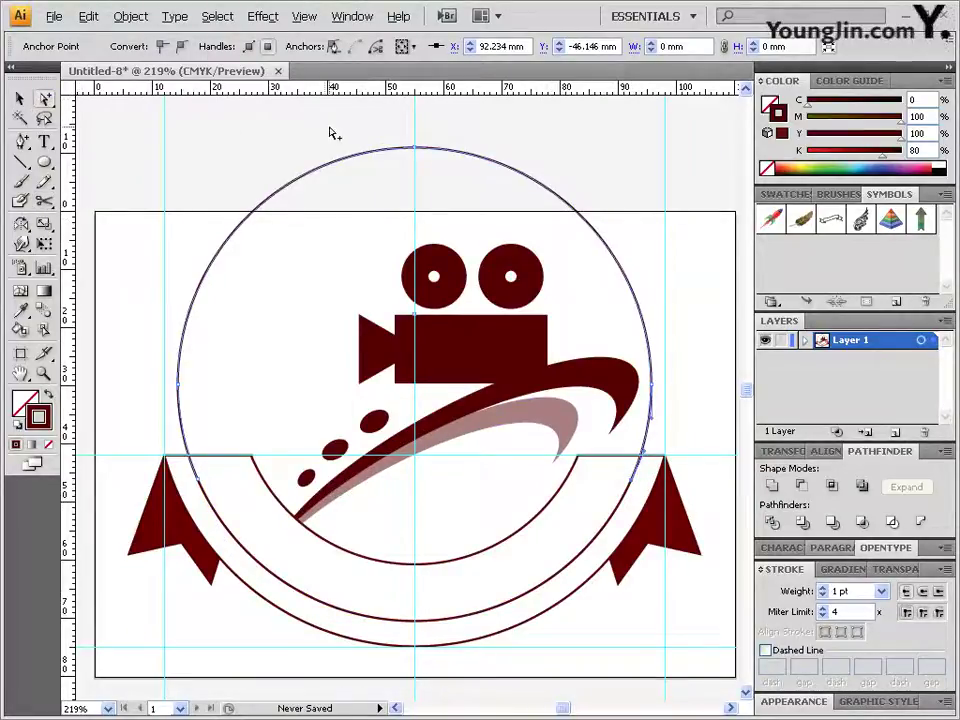
left_click_drag(248, 95, 497, 223)
key("Delete")
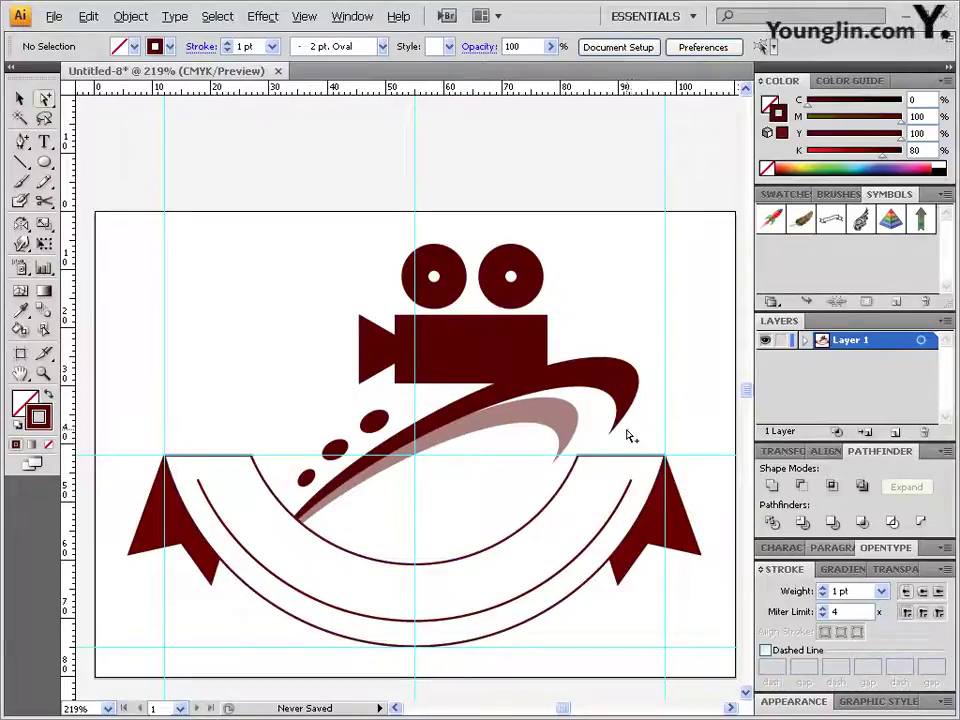
key("c")
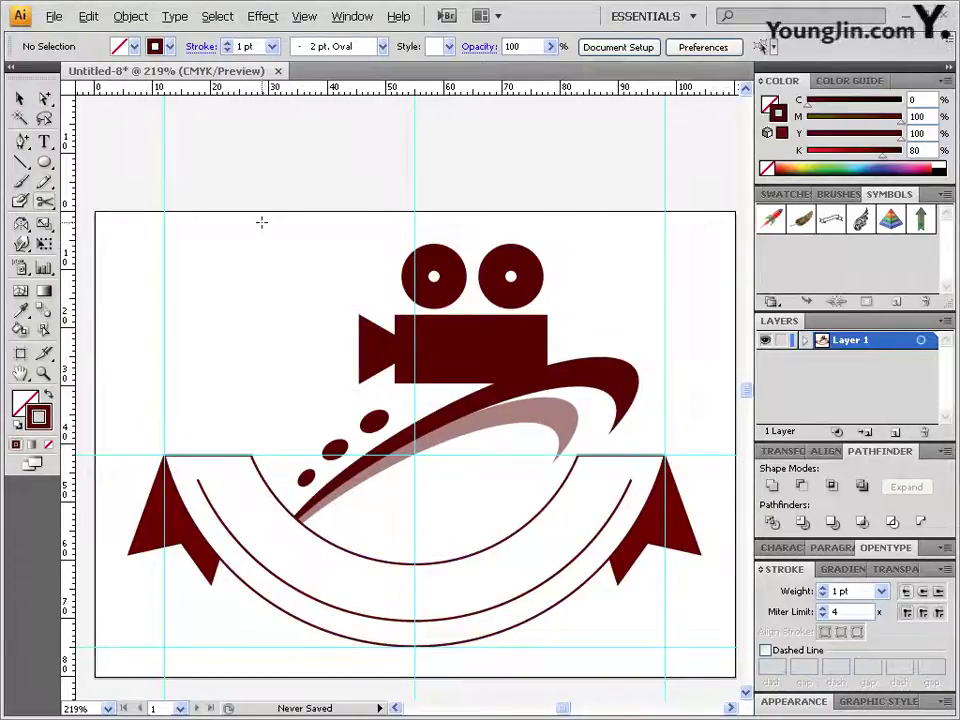
Start type on a path at the upper-left end of the lower banner arc, with the font set to Times New Roman at 20 pt
left_click(45, 143)
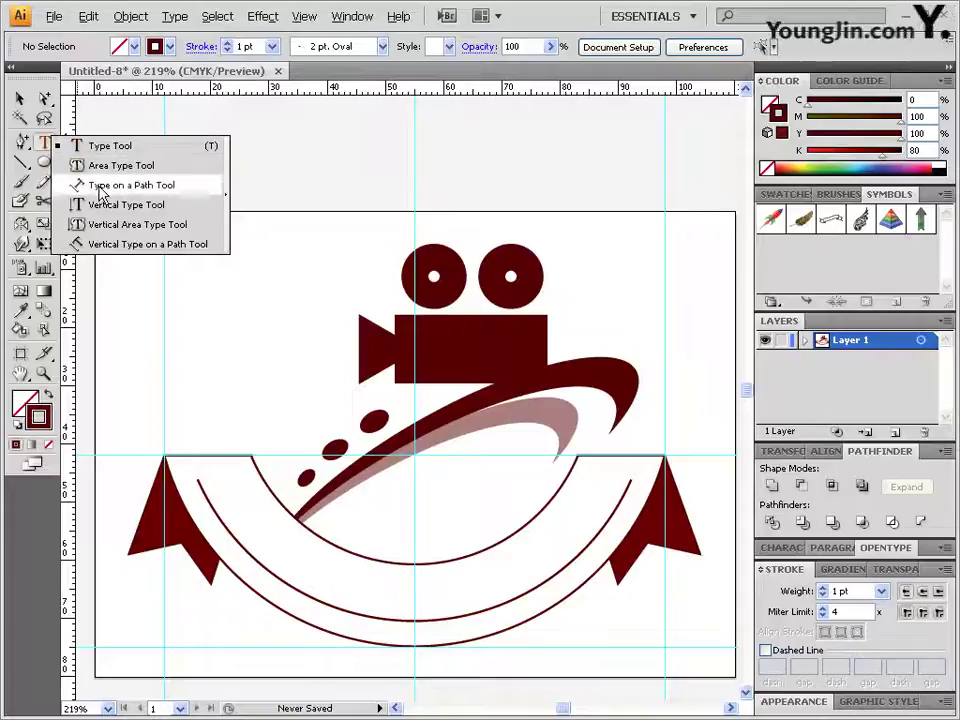
left_click(174, 188)
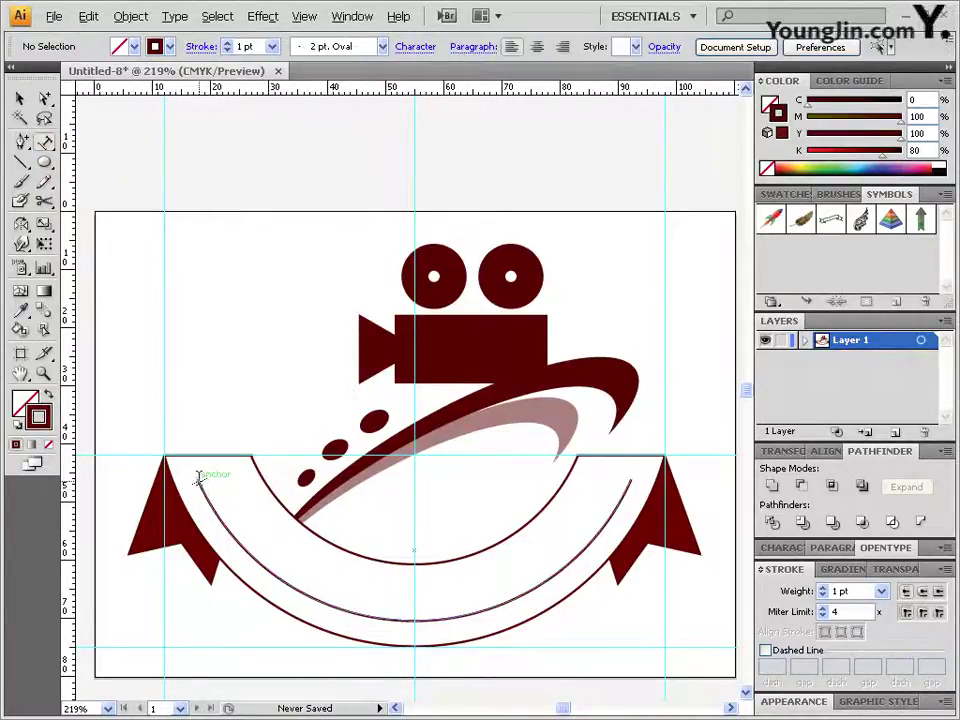
left_click(199, 479)
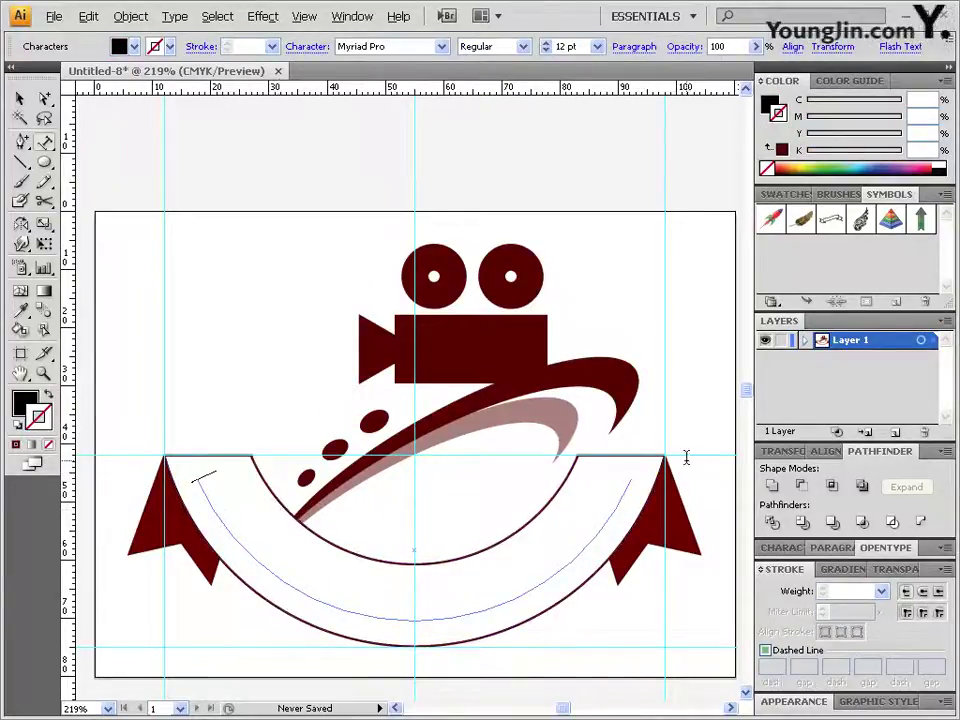
left_click(307, 47)
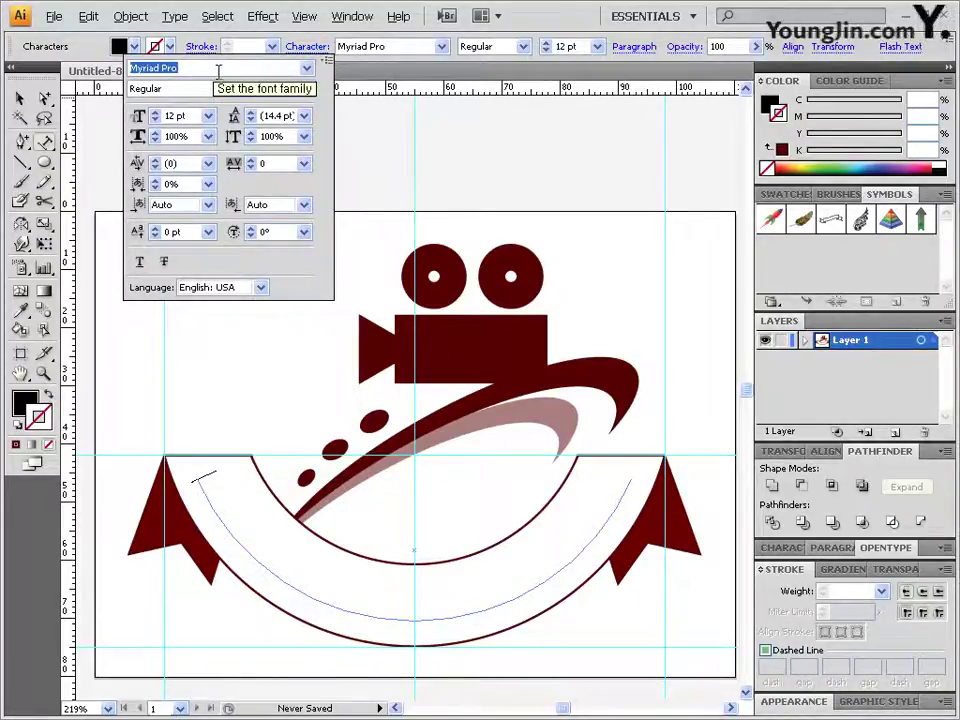
left_click(307, 68)
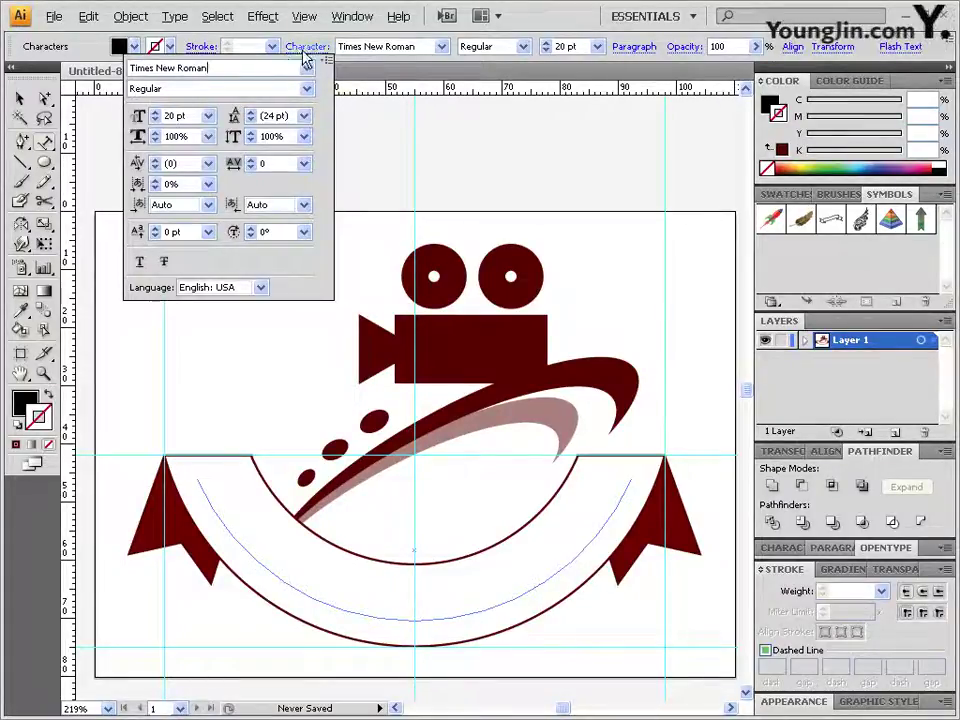
left_click(356, 20)
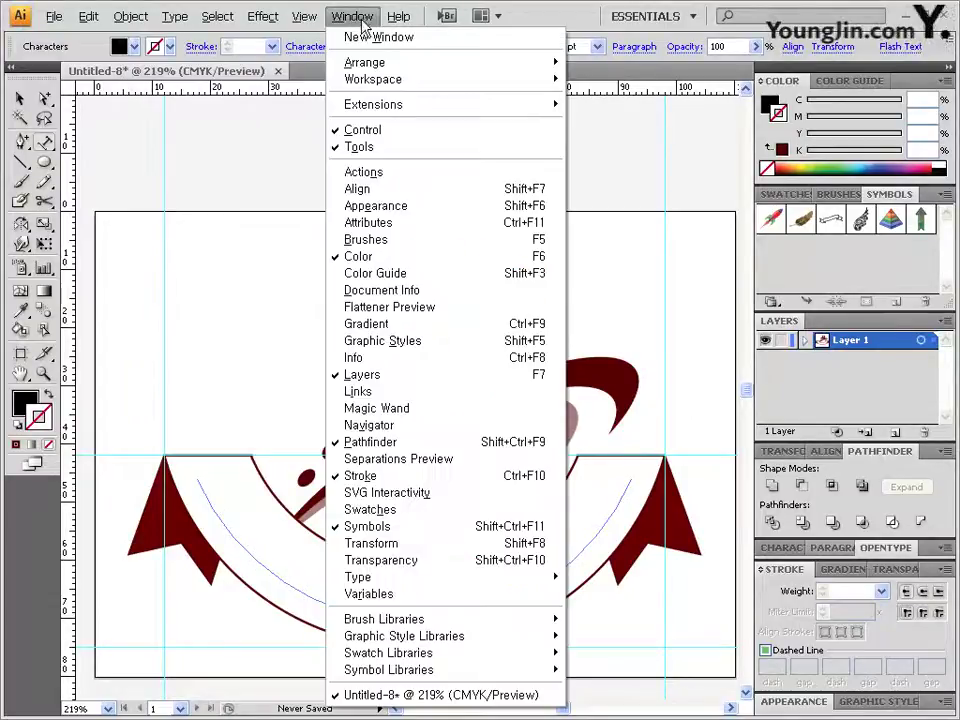
mouse_move(445, 587)
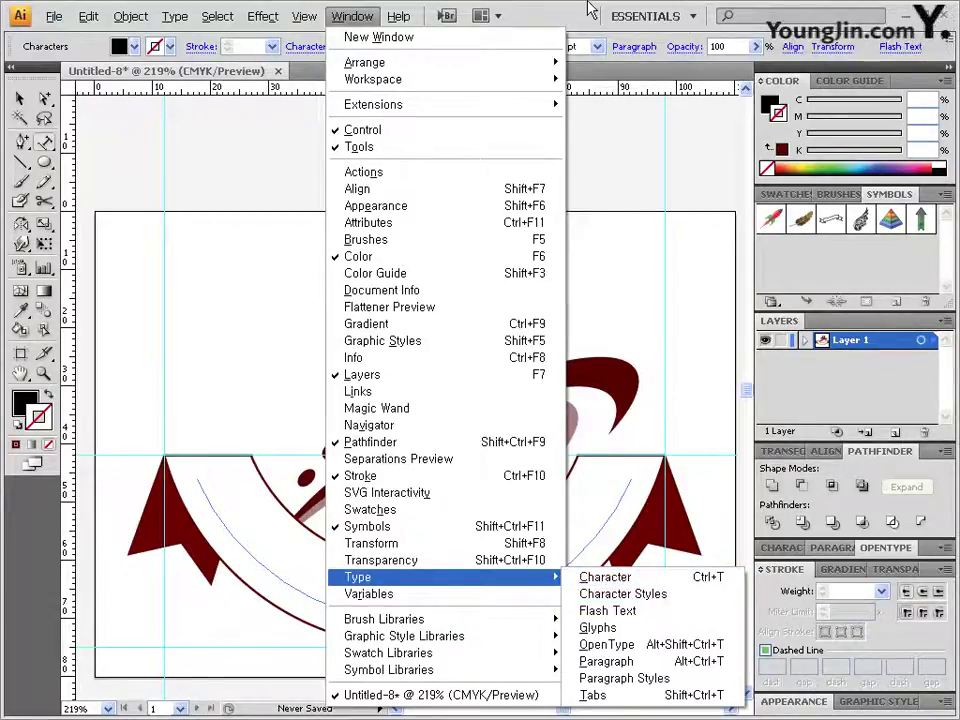
left_click(444, 8)
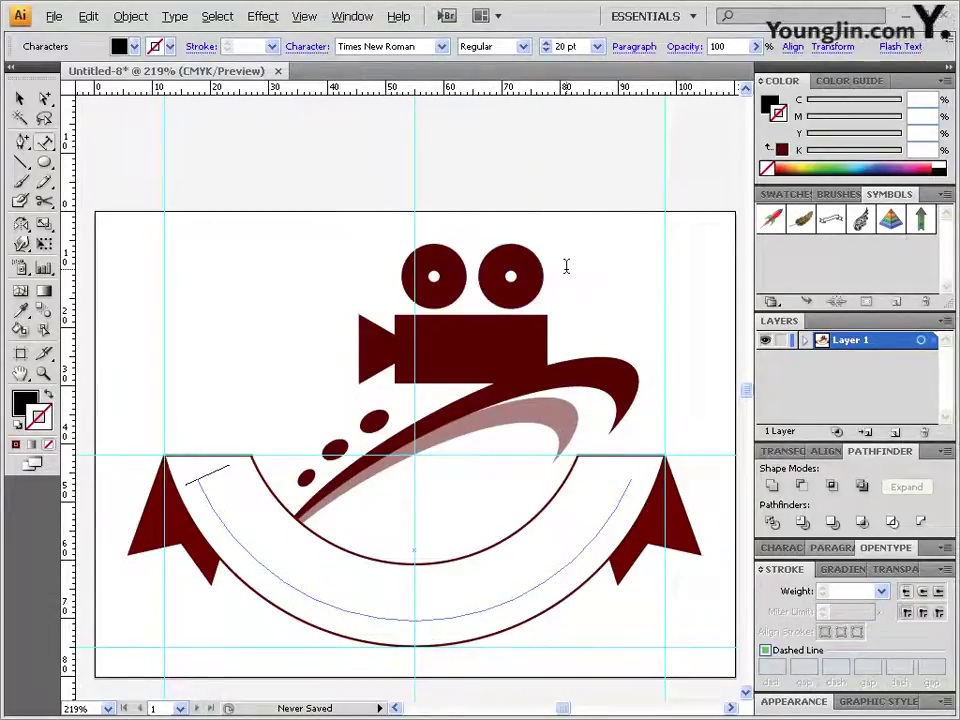
Enter PARADISE MOVIE along the banner arc, centre-align it on the path and deselect the text
type("PARADISE MOVIE")
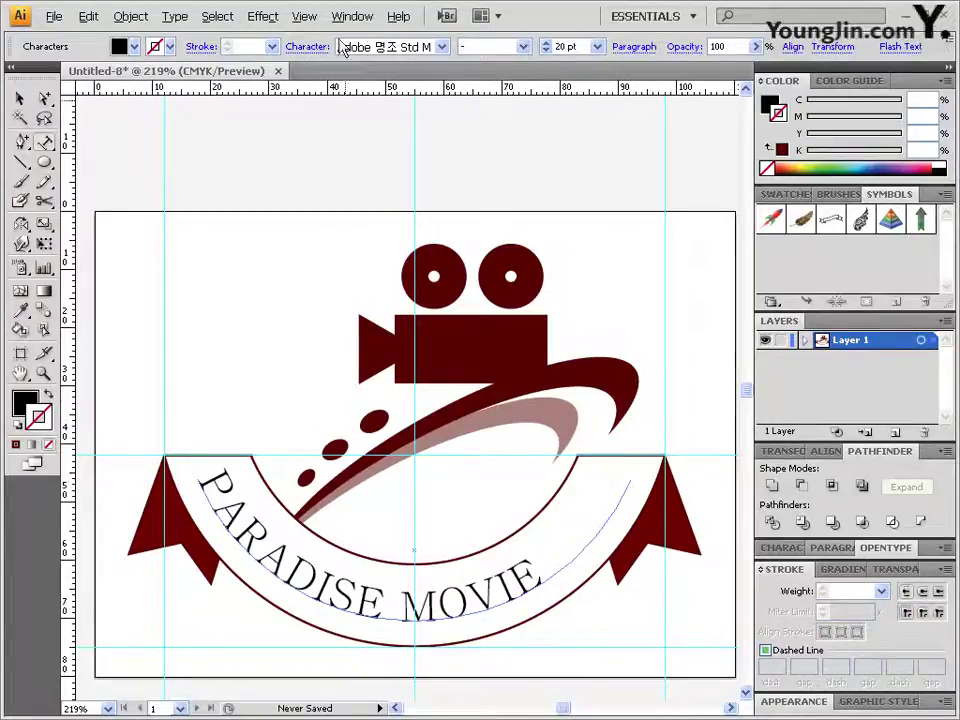
left_click(636, 47)
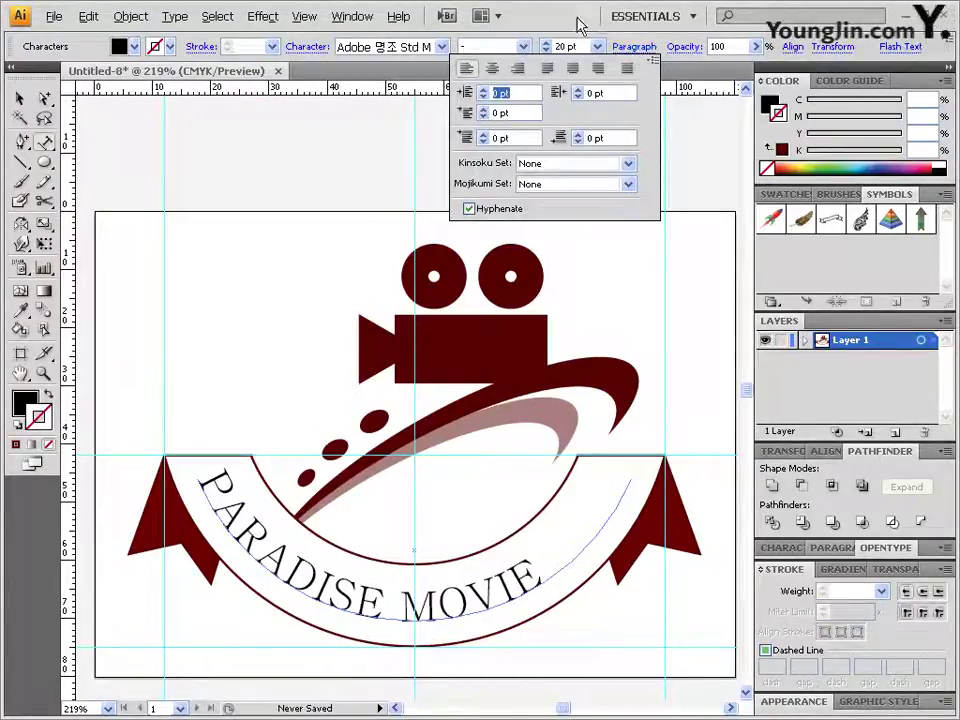
left_click(634, 47)
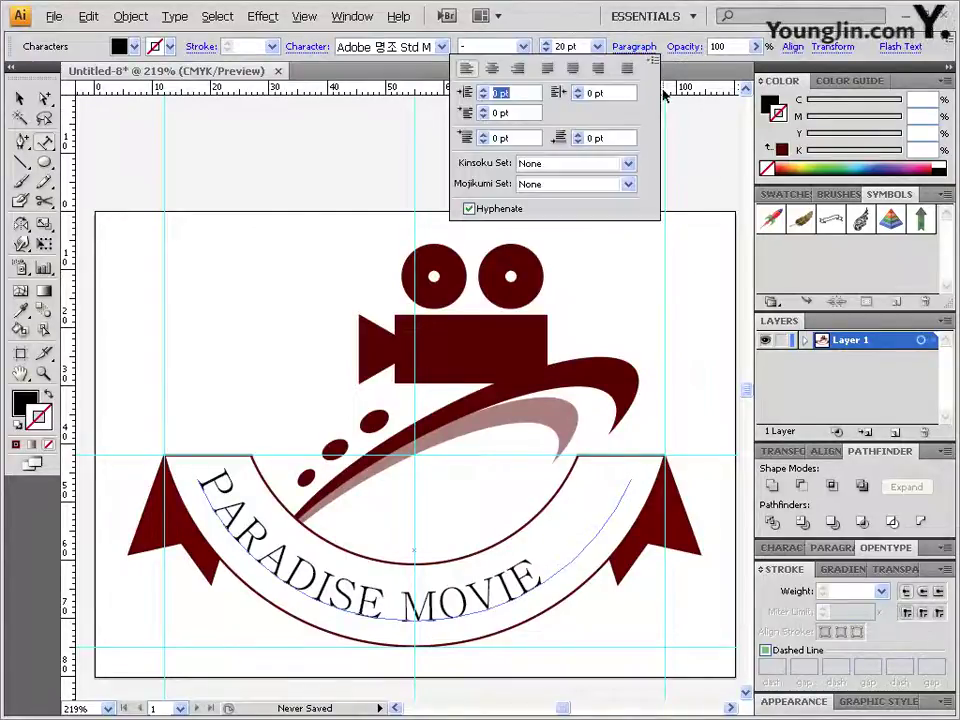
left_click(491, 69)
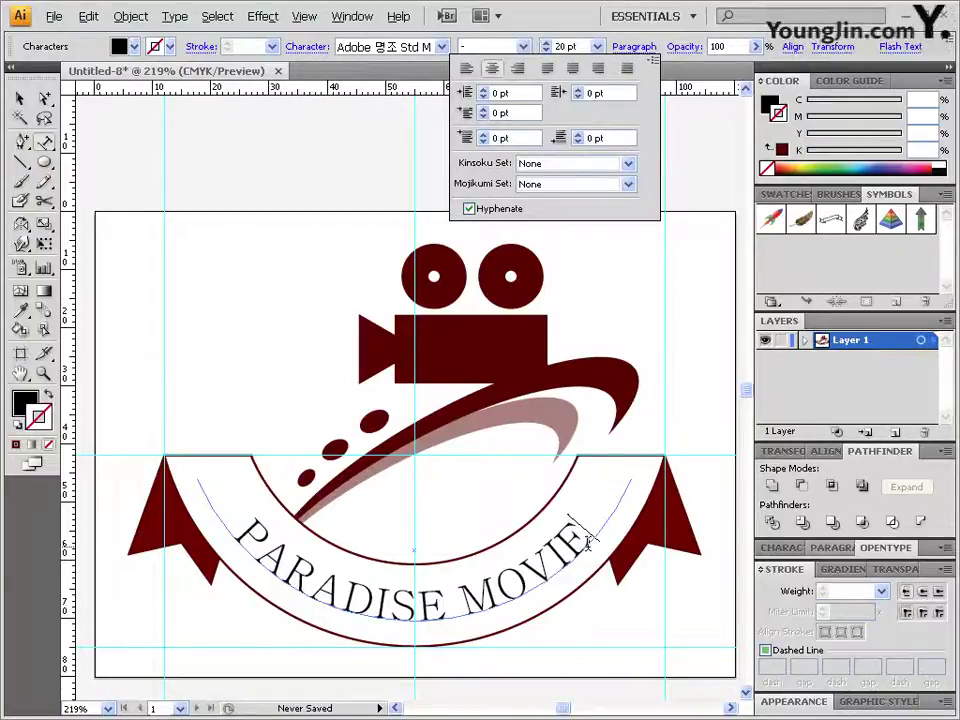
key("Escape")
left_click(598, 230)
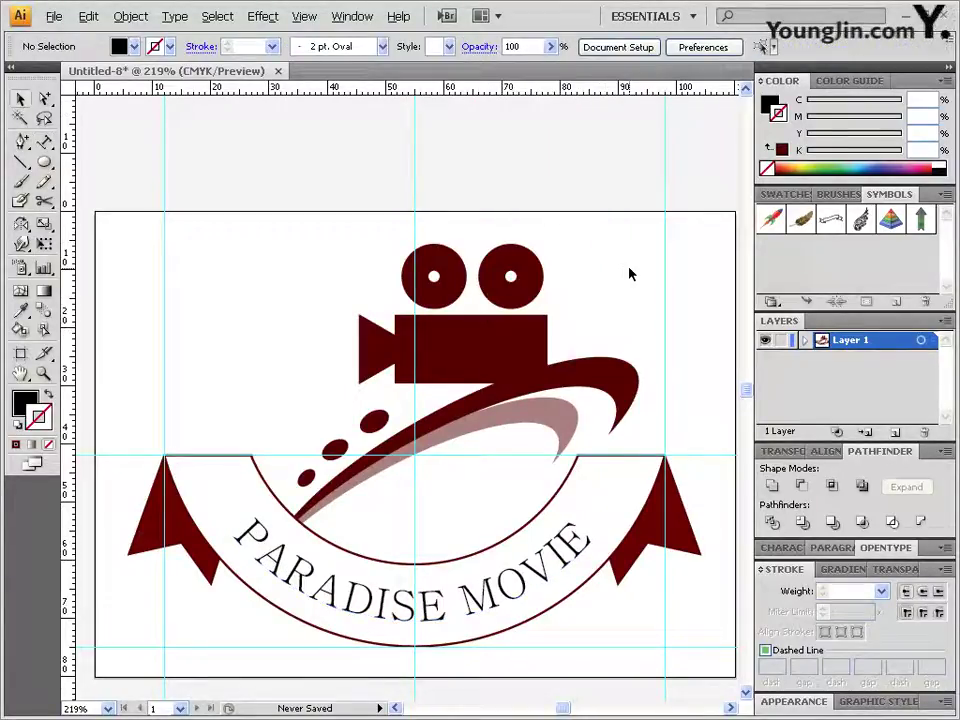
Hide the guides on the artboard
left_click(305, 17)
mouse_move(420, 500)
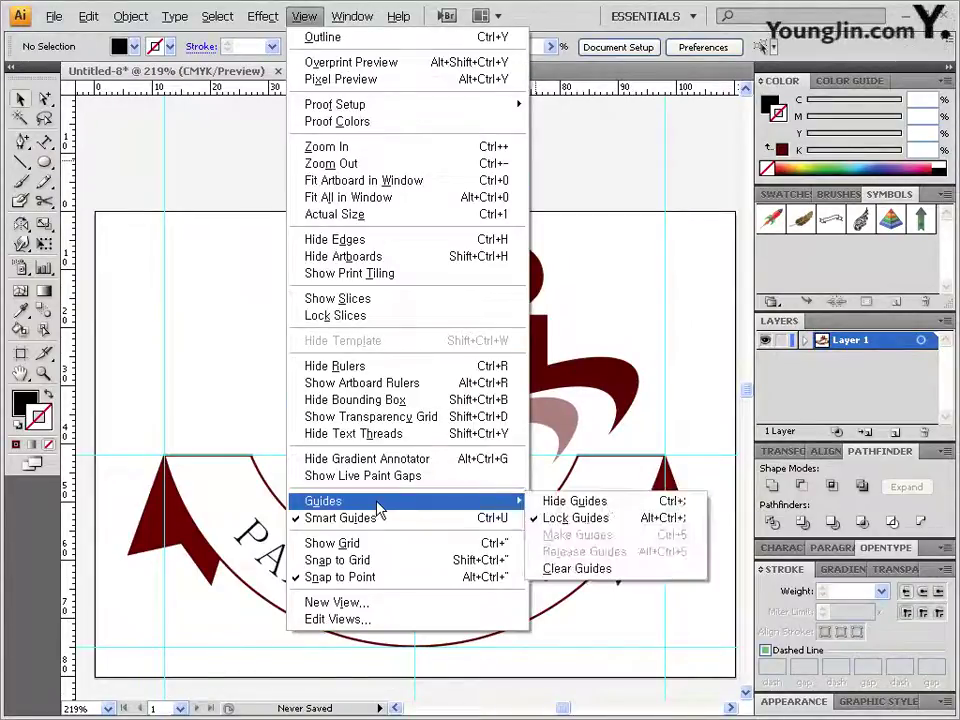
left_click(605, 501)
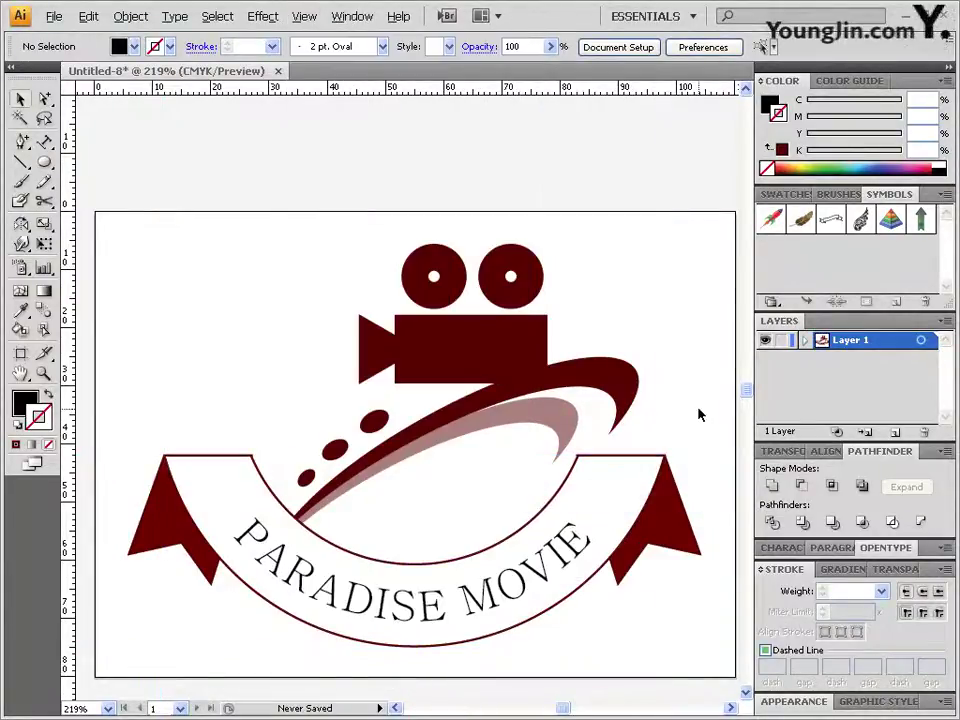
Save the emblem in the GTQ folder as an Illustrator CS4 file, named with the candidate number, the candidate's name and 1, separated by hyphens
left_click(54, 16)
left_click(101, 211)
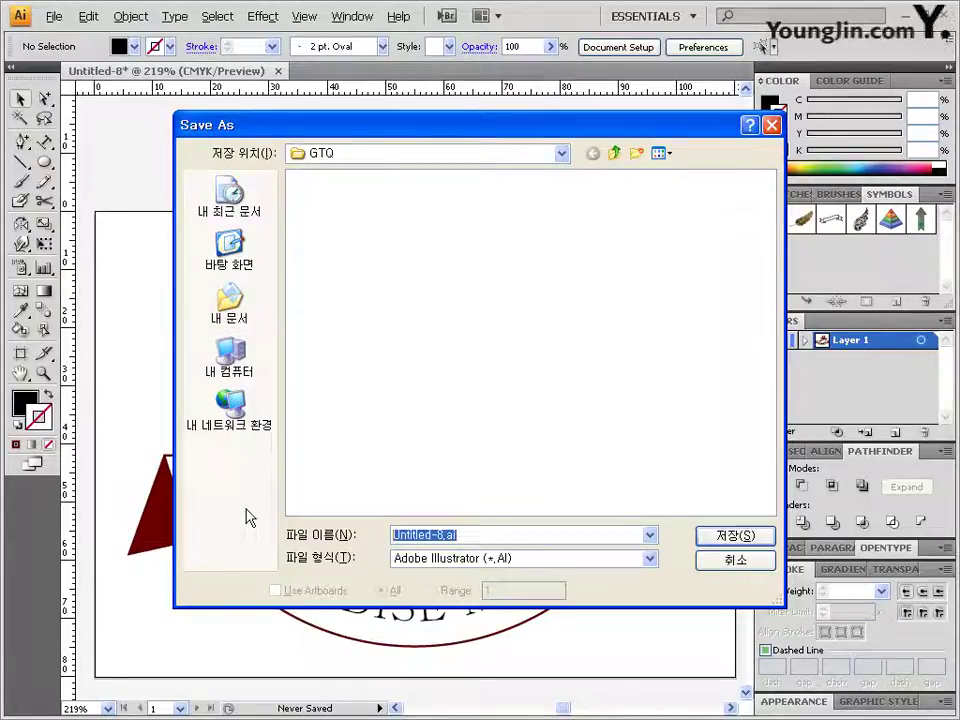
type("G123456789-")
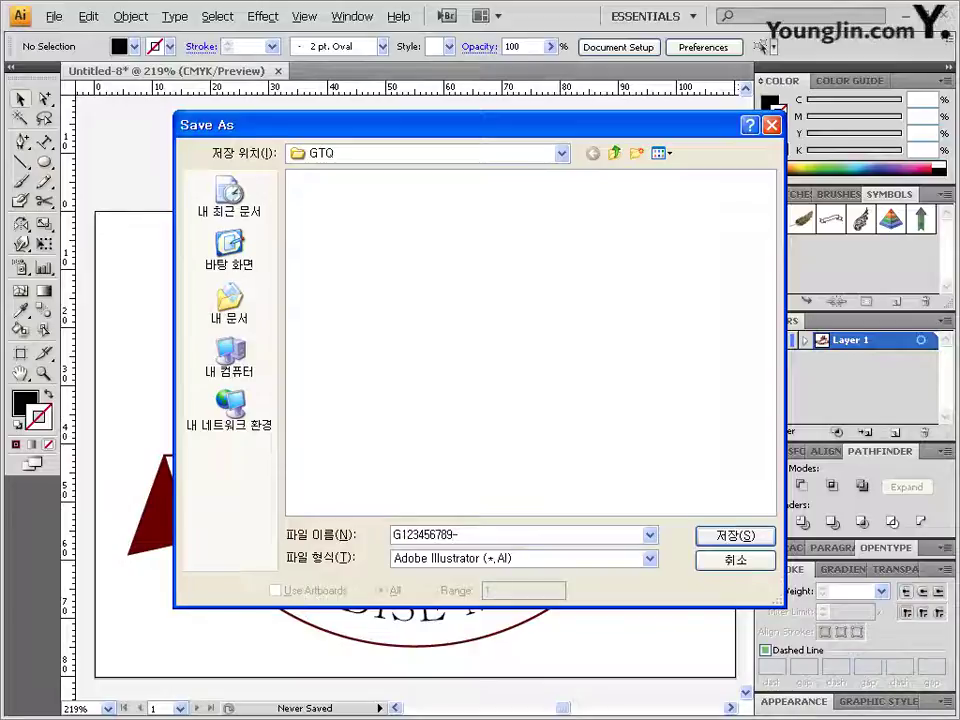
type("홍길동-")
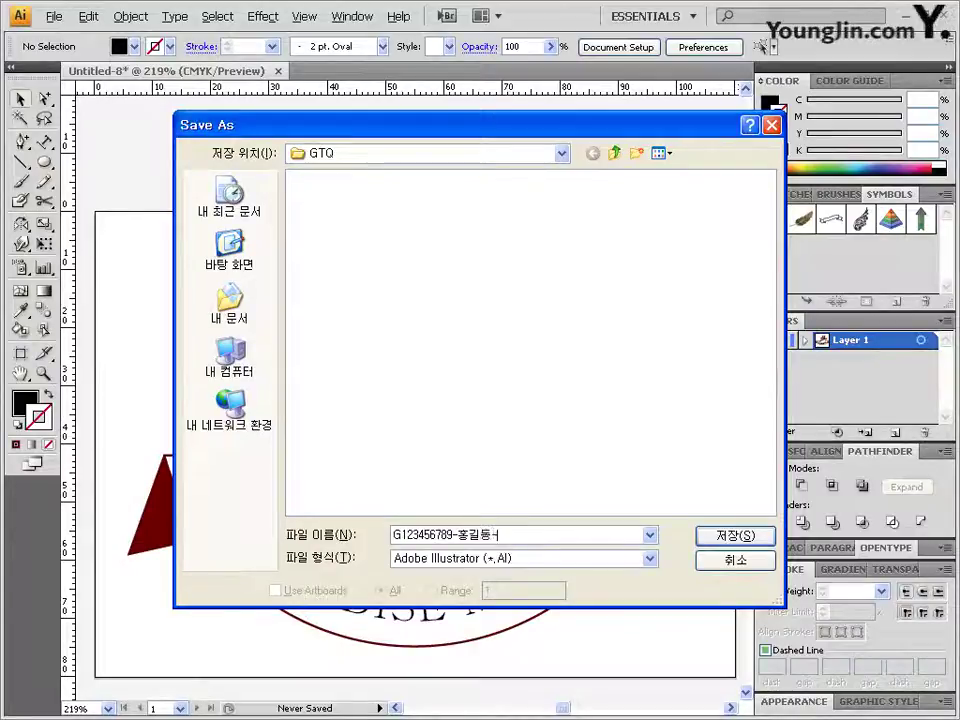
type("1")
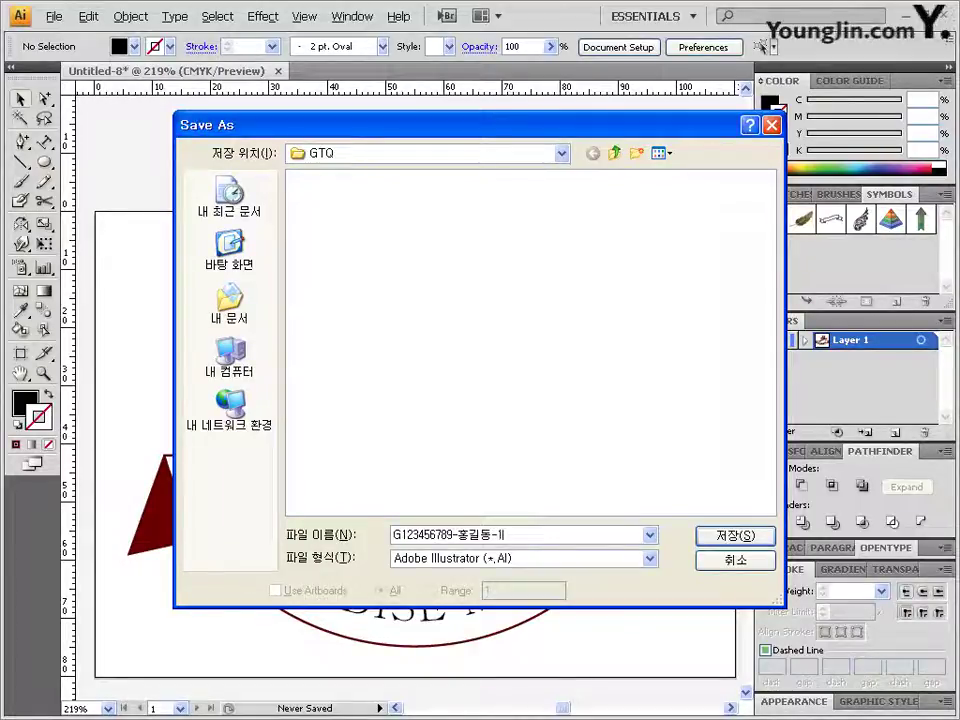
left_click(705, 537)
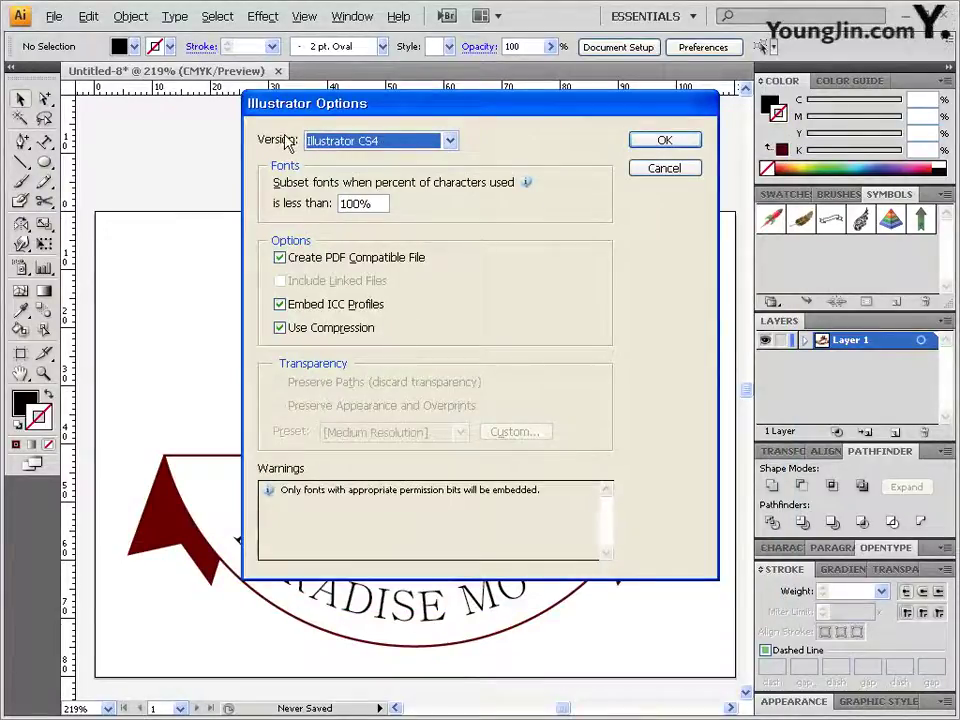
left_click(664, 139)
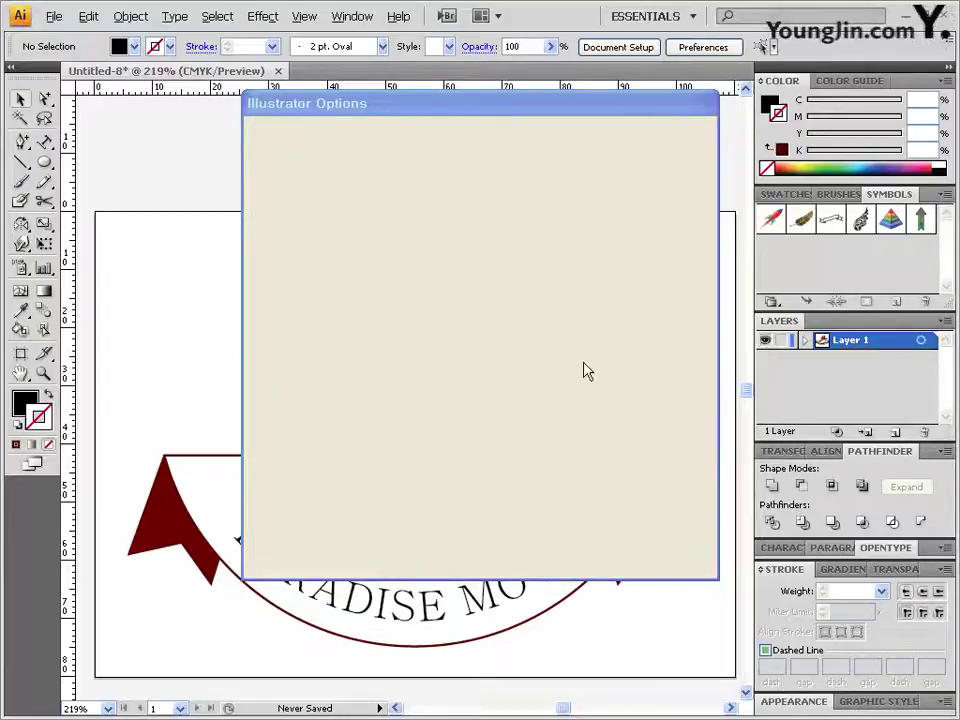